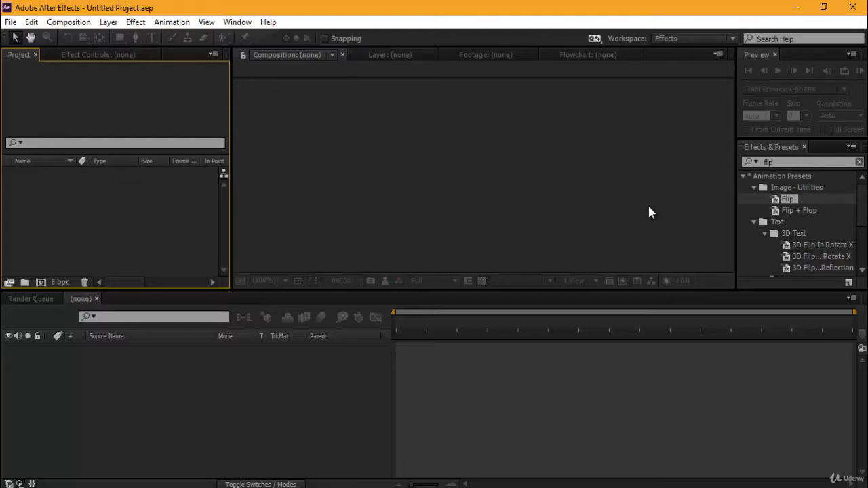
Import hcw_shadow.0000 as a single still image, with the PNG Sequence option turned off.
double_click(90, 205)
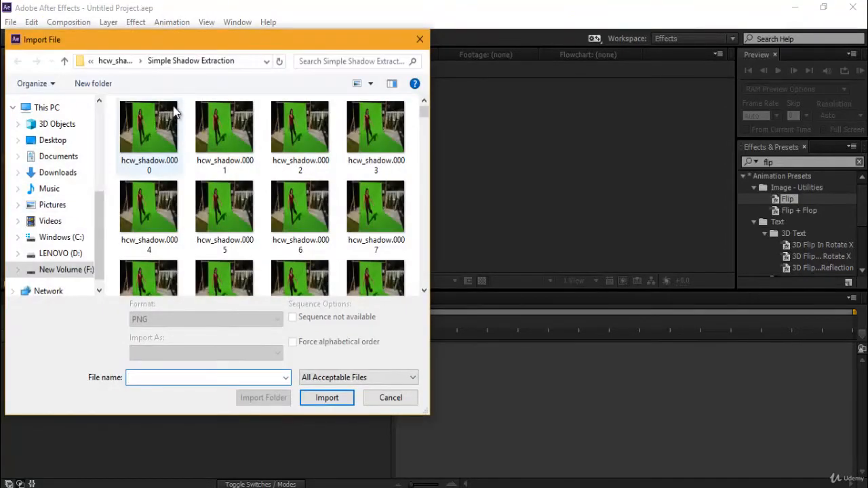
click(151, 110)
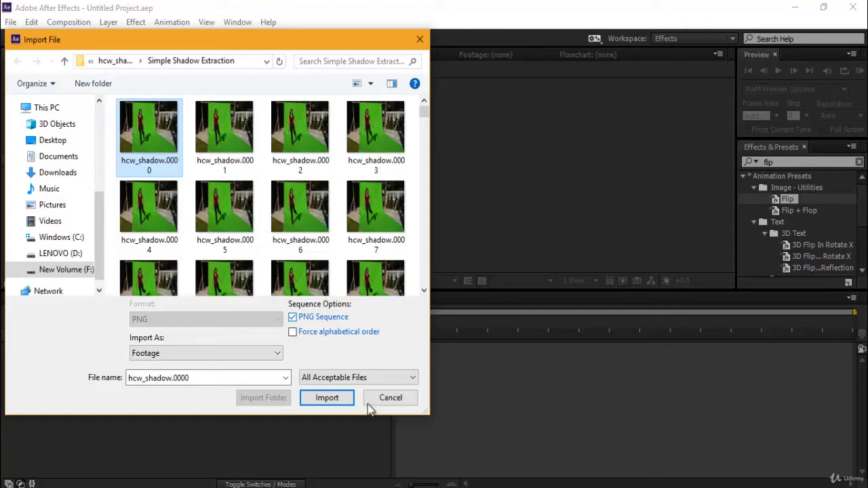
click(314, 320)
click(314, 319)
click(325, 317)
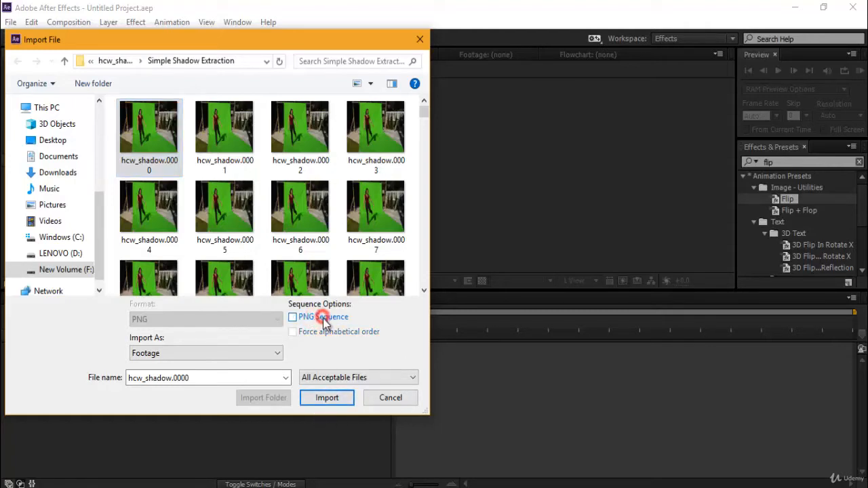
click(327, 398)
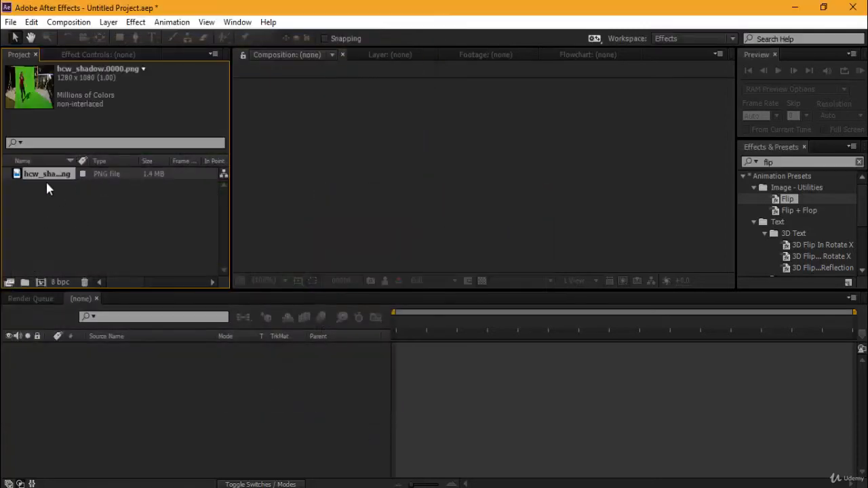
View the imported hcw_shadow.0000.png still in the Footage viewer, and delete it from the project.
double_click(39, 174)
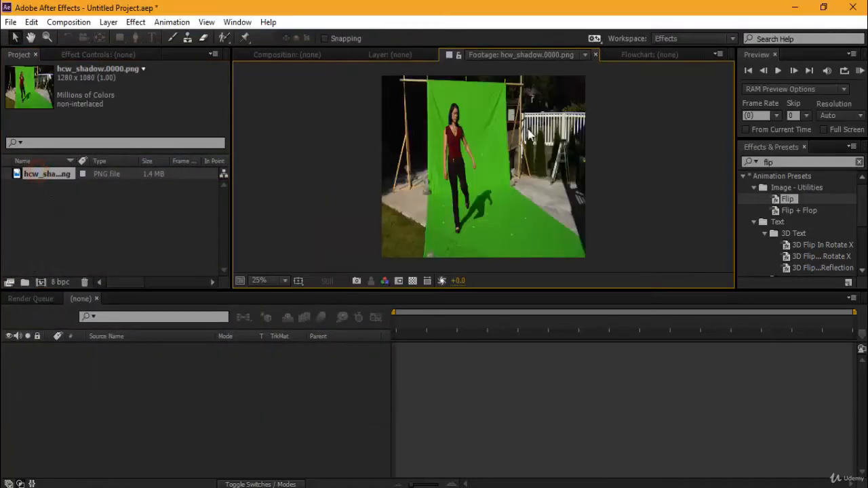
scroll(465, 103, down, 2)
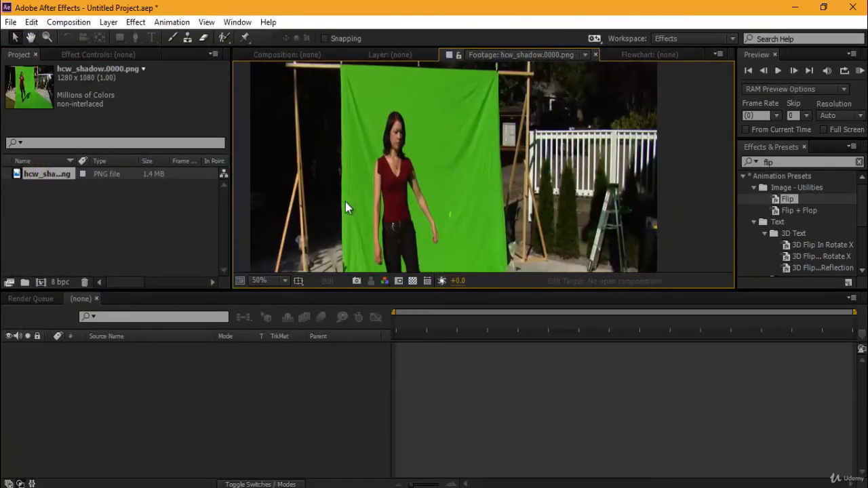
click(144, 257)
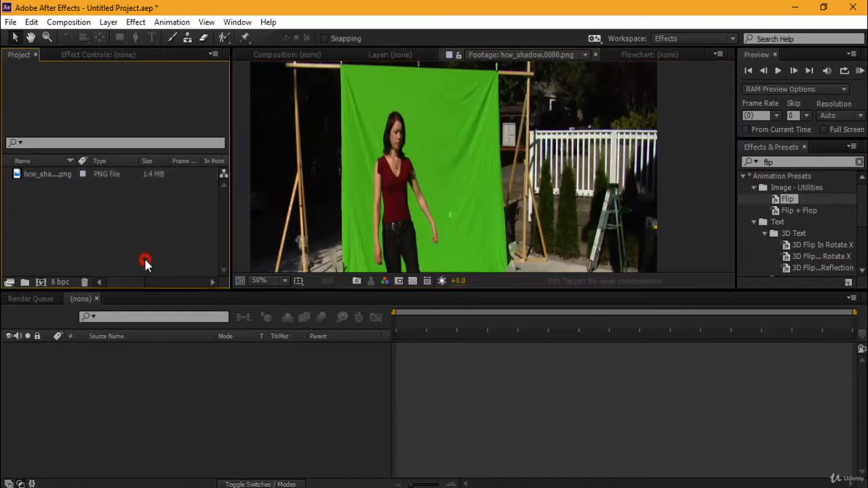
click(60, 176)
click(89, 220)
key(Delete)
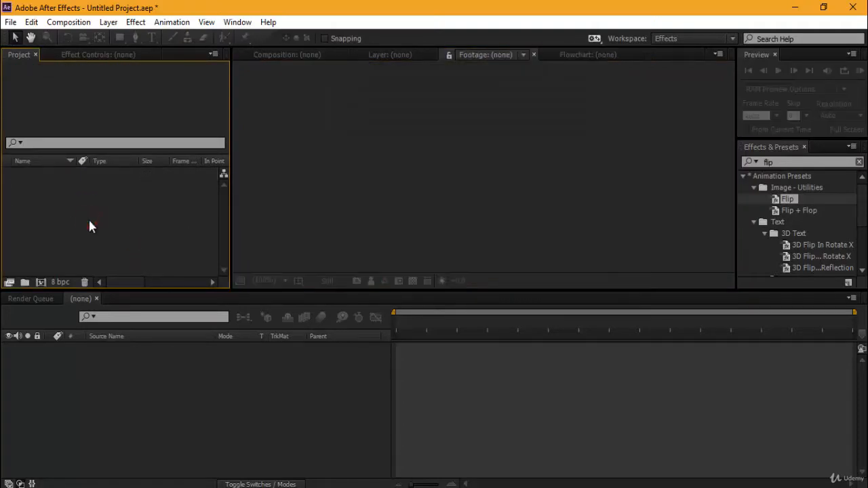
Import the hcw_shadow frames as footage, starting from hcw_shadow.0000 with the PNG Sequence option turned on.
double_click(89, 217)
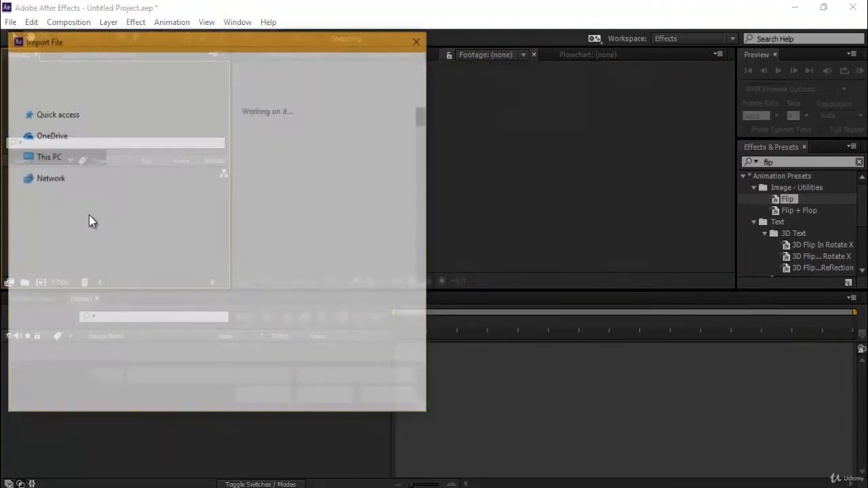
click(151, 140)
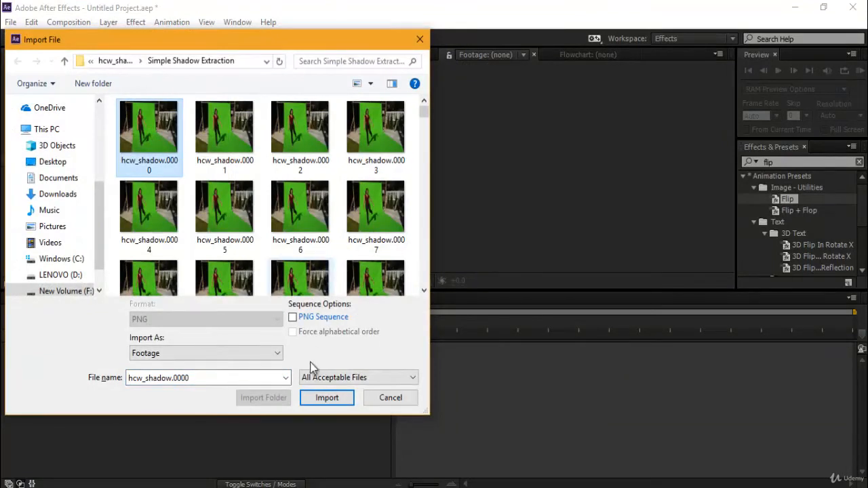
click(295, 318)
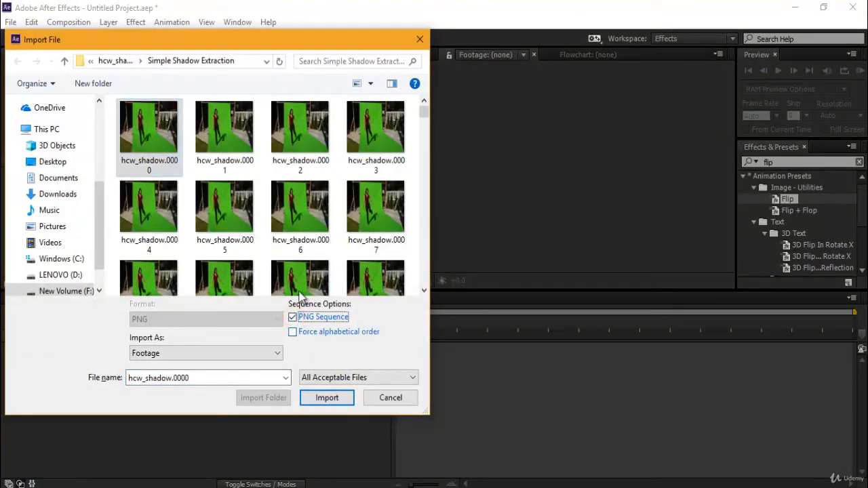
click(423, 110)
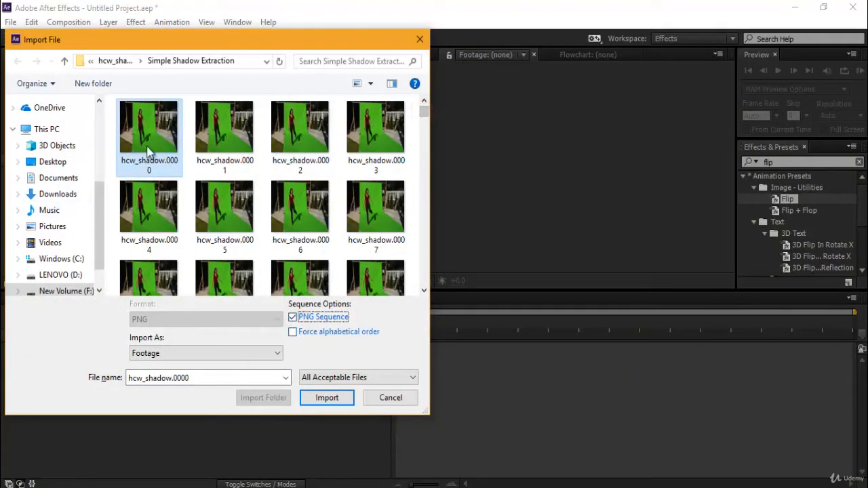
drag(424, 111, 434, 285)
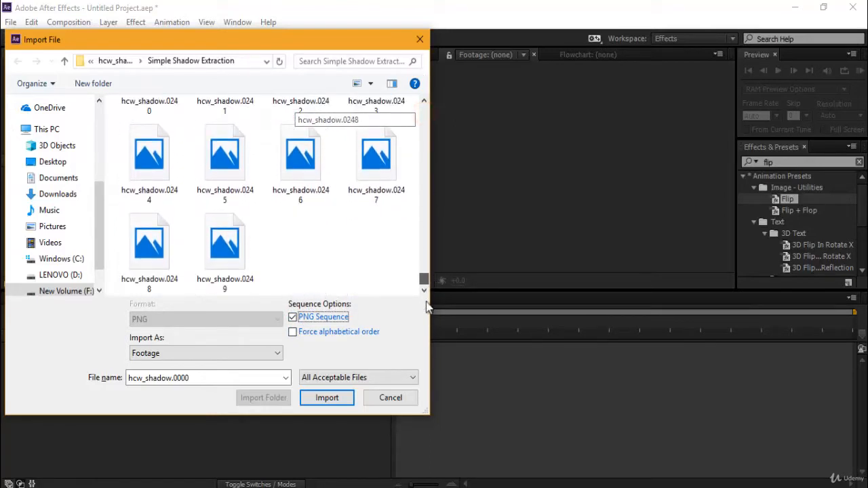
click(203, 263)
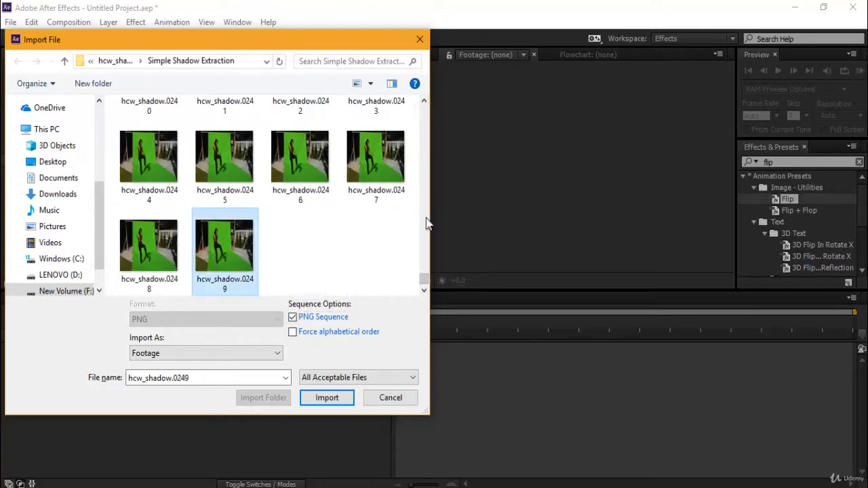
drag(422, 285, 422, 108)
click(388, 116)
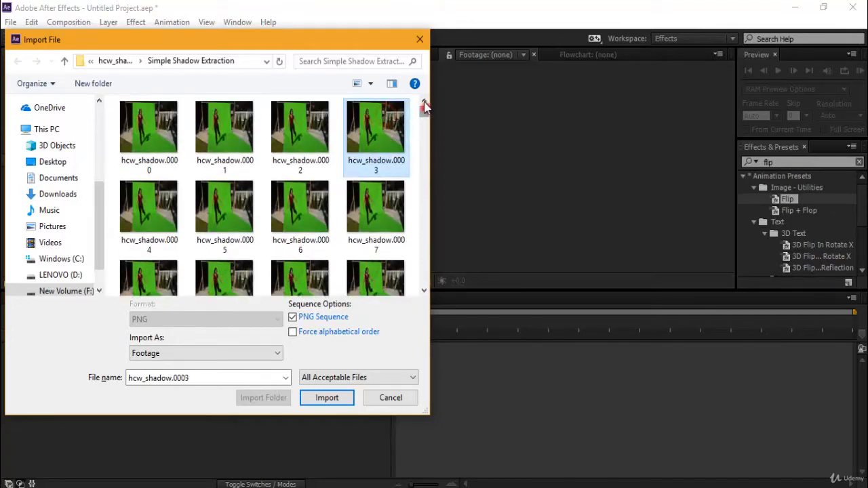
click(180, 133)
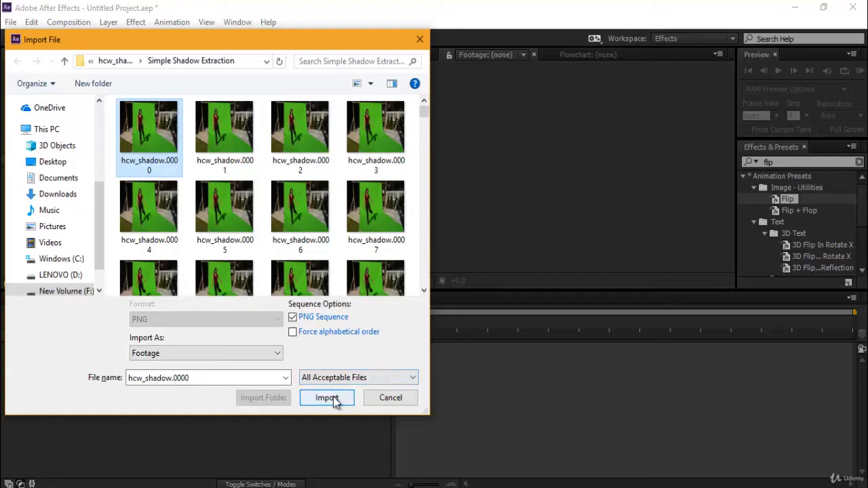
click(149, 351)
click(149, 351)
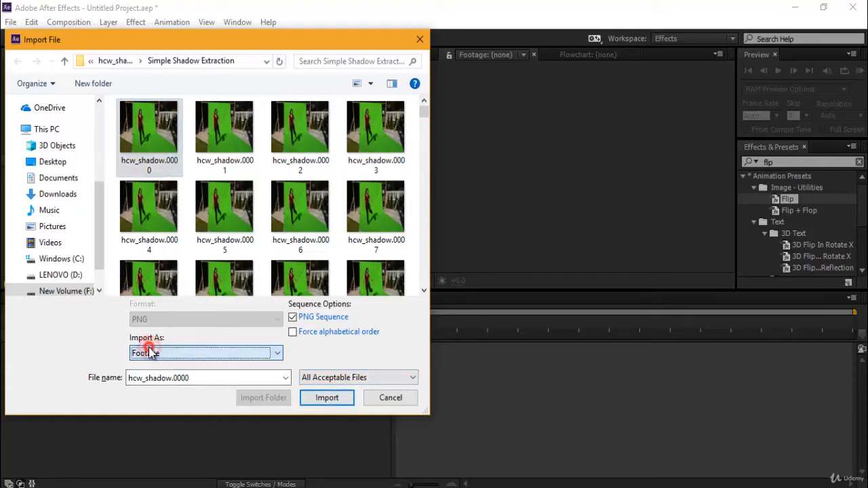
click(331, 400)
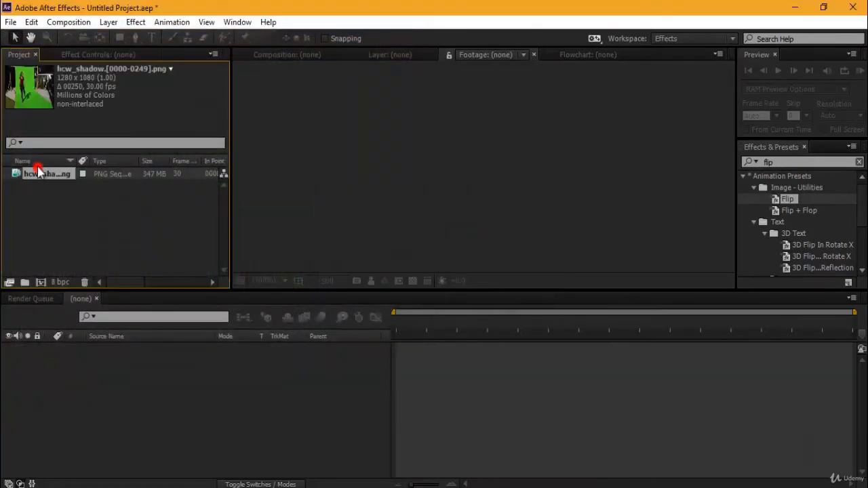
Open the imported hcw_shadow PNG sequence in the Footage viewer and make the viewer area taller.
click(38, 166)
double_click(16, 172)
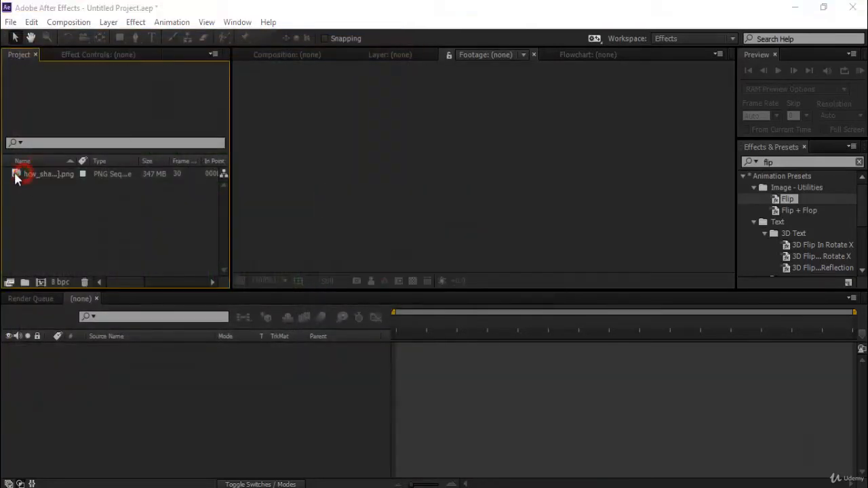
key(Escape)
click(21, 175)
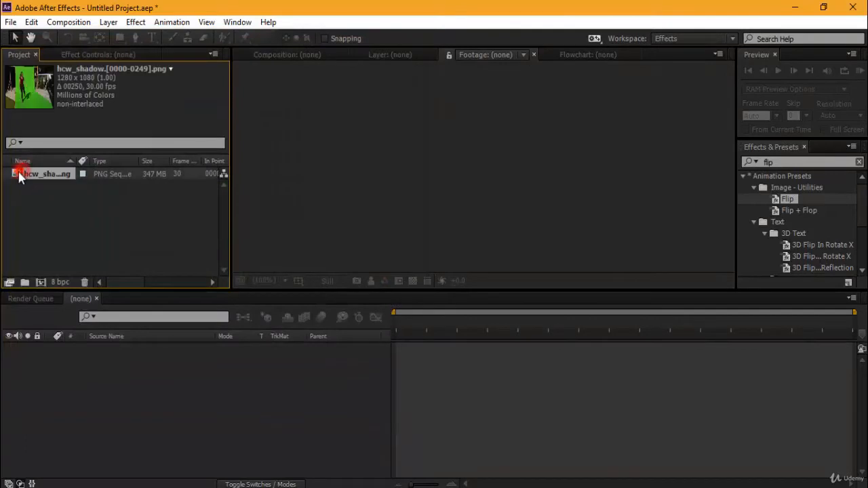
double_click(18, 175)
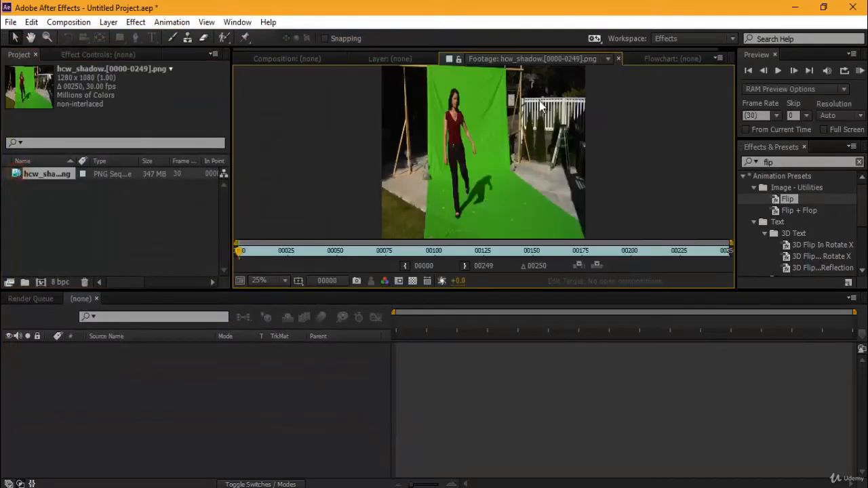
drag(431, 311, 433, 378)
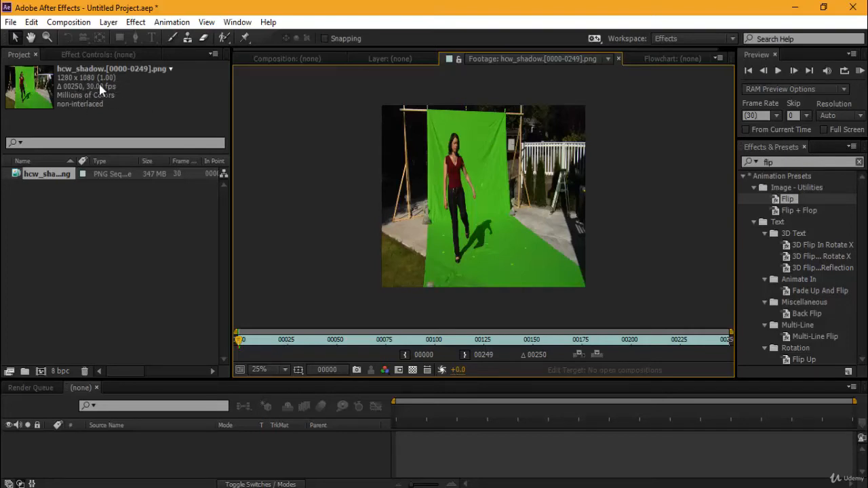
Play the footage to frame 16 and examine the woman's shadow on the green screen floor up close.
scroll(448, 175, up, 3)
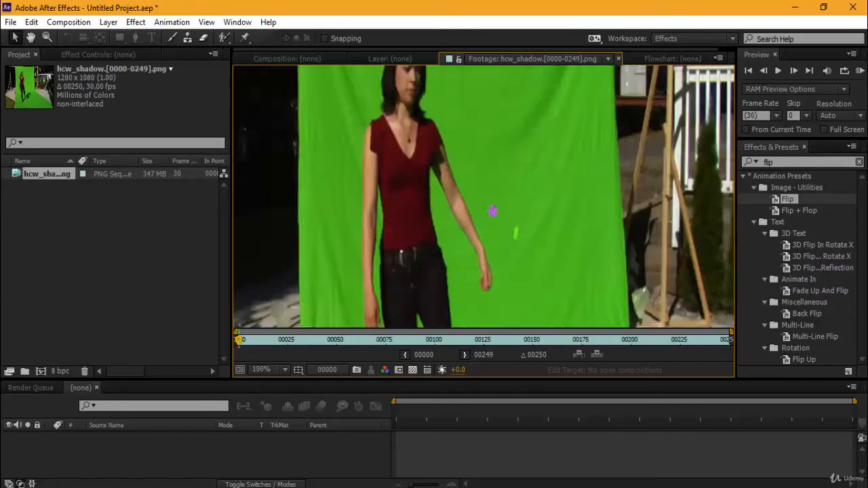
scroll(495, 200, down, 3)
drag(496, 199, 437, 184)
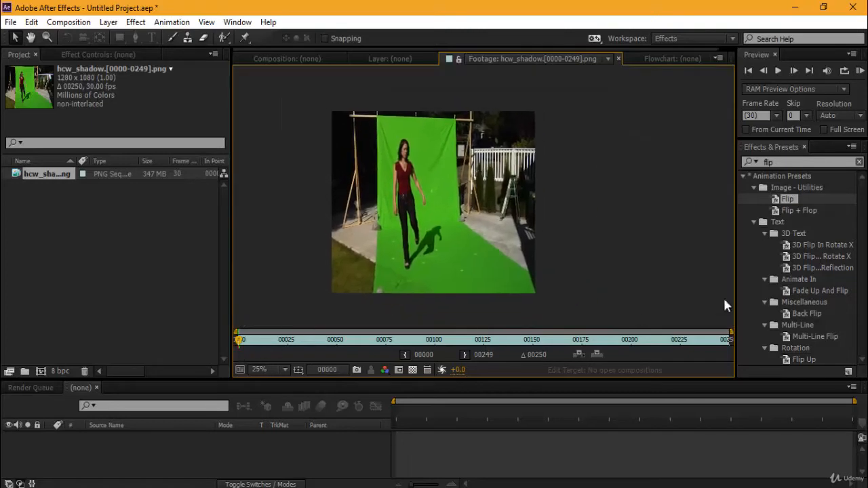
key(space)
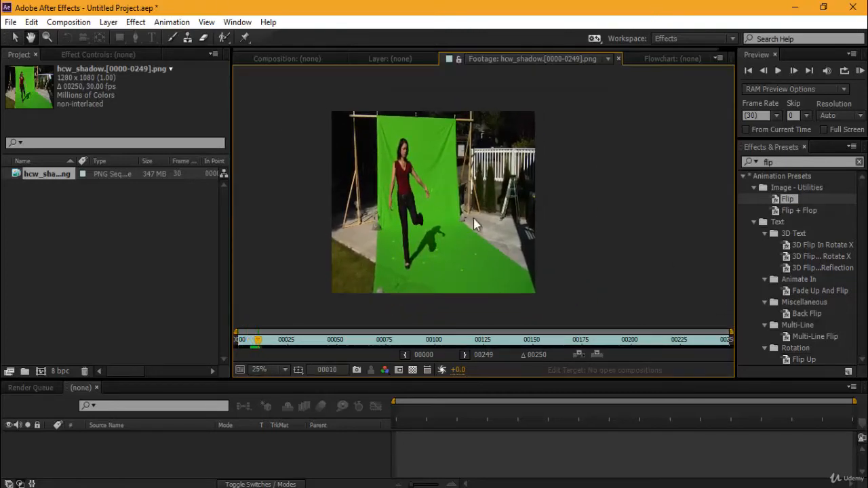
key(space)
scroll(452, 265, up, 6)
mouse_move(452, 265)
mouse_down()
mouse_move(325, 252)
mouse_move(358, 204)
mouse_move(453, 258)
mouse_up()
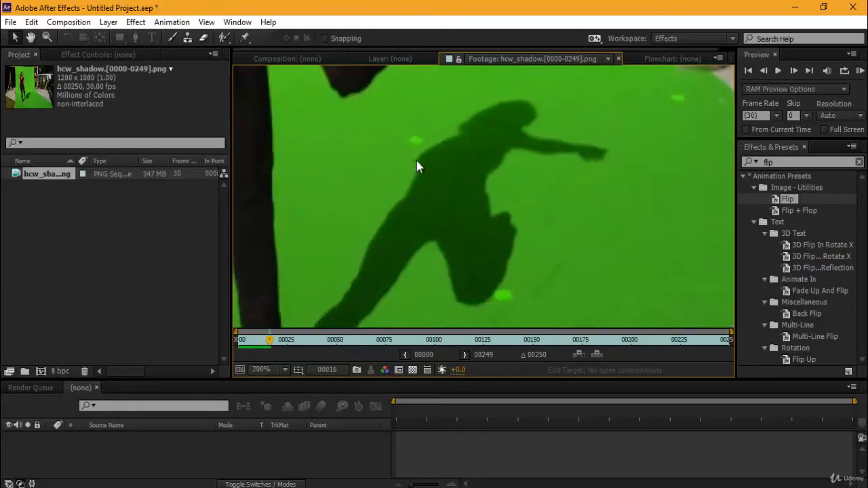
scroll(568, 106, down, 6)
scroll(497, 167, up, 5)
scroll(505, 154, down, 3)
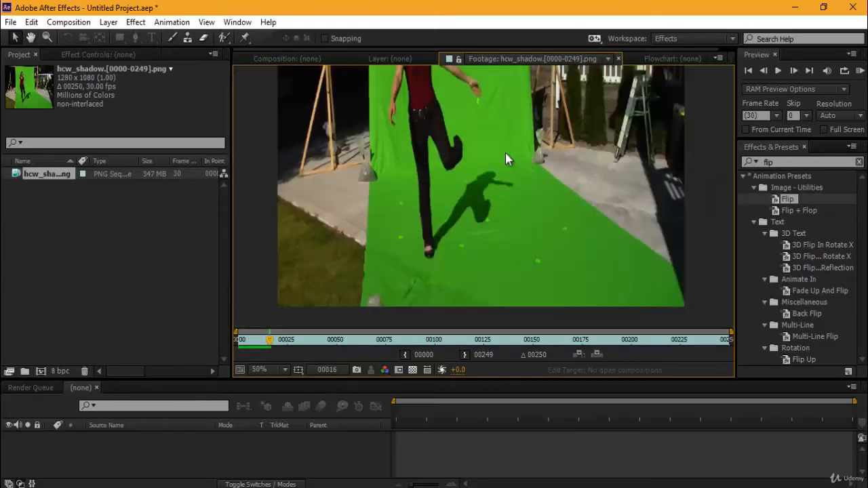
Play on to frame 66 and examine the whole shot and the shadow of the woman's arms.
drag(506, 153, 468, 215)
scroll(468, 214, down, 1)
scroll(469, 208, up, 3)
scroll(479, 195, down, 2)
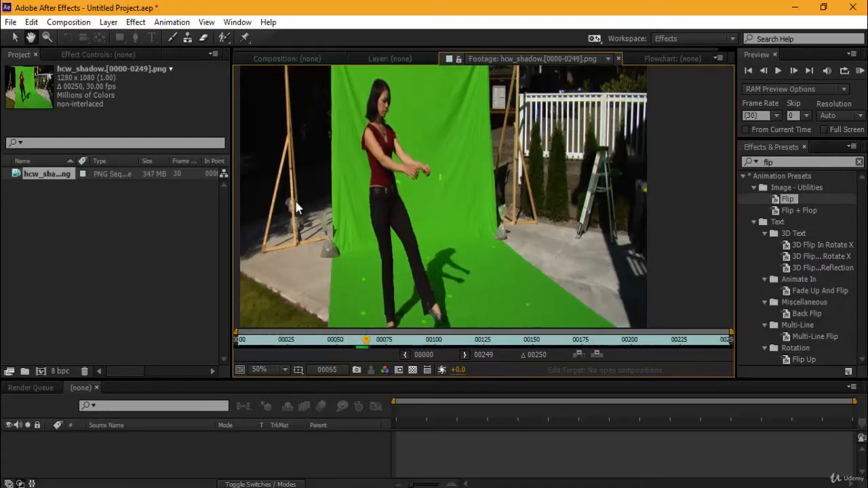
drag(446, 183, 316, 251)
scroll(477, 164, down, 3)
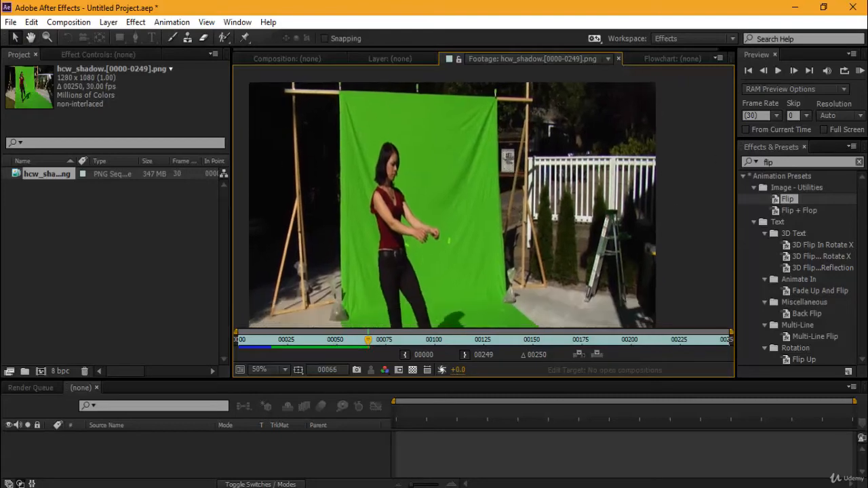
scroll(487, 163, down, 2)
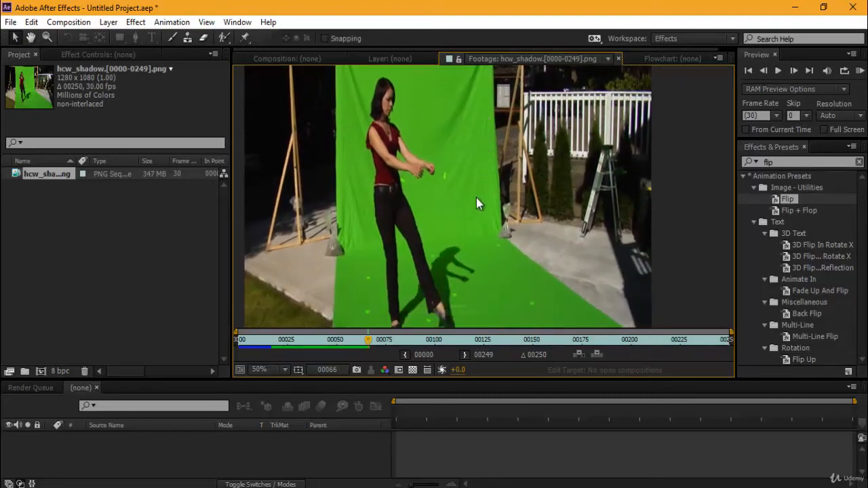
scroll(415, 201, down, 2)
scroll(440, 207, up, 6)
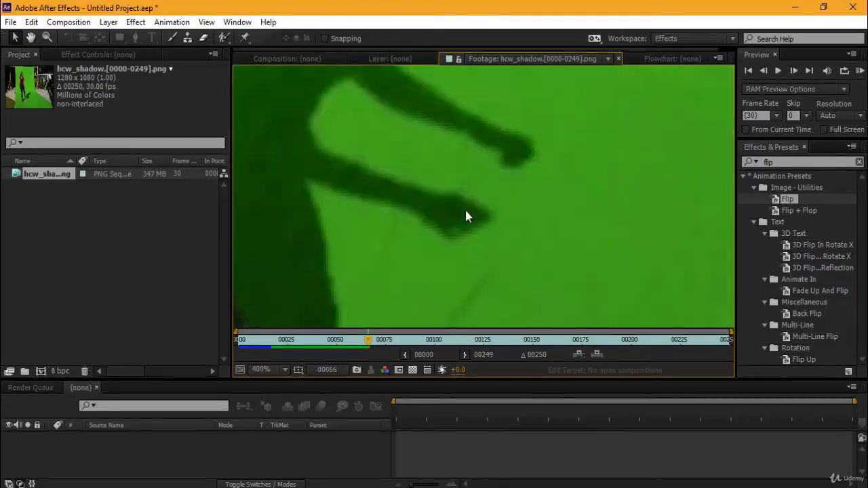
scroll(488, 230, down, 5)
scroll(518, 272, up, 5)
scroll(514, 271, down, 5)
Continue playing the footage to frame 104 and examine the shadow where it meets the woman's feet.
key(Page_Down)
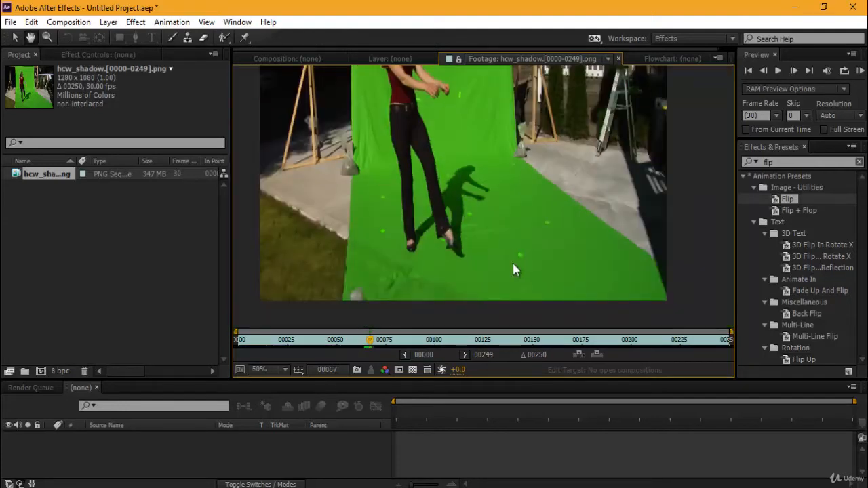
drag(505, 170, 529, 243)
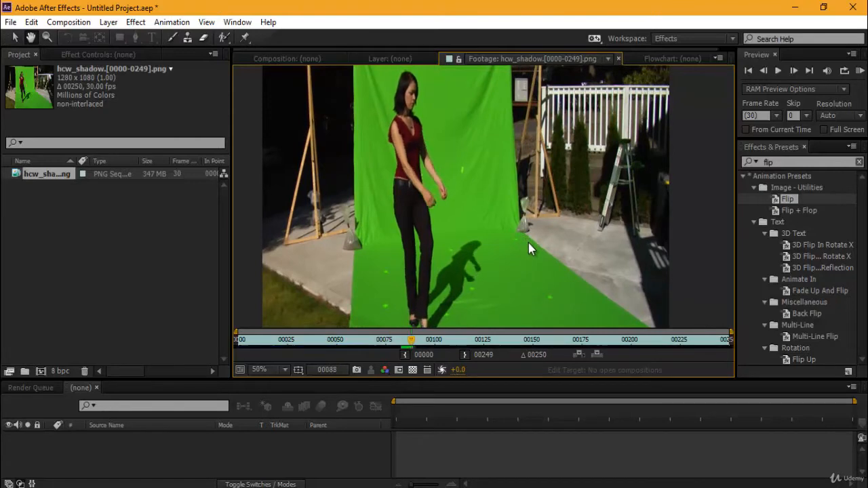
drag(567, 284, 565, 234)
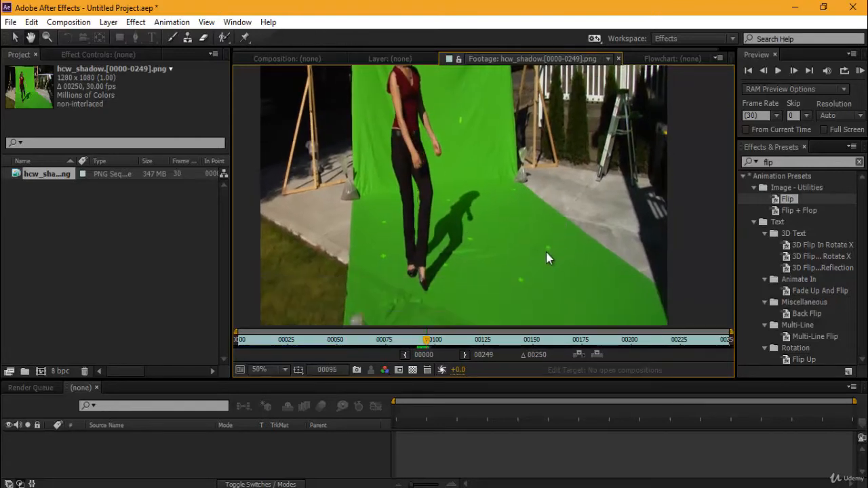
scroll(503, 245, up, 2)
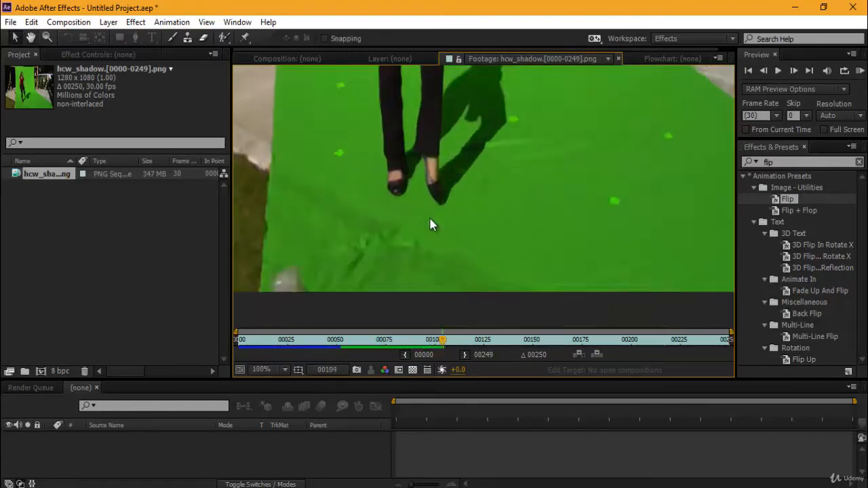
Examine the wrinkled green cloth in front of the woman's feet and the whole shot around frame 104.
scroll(431, 225, up, 1)
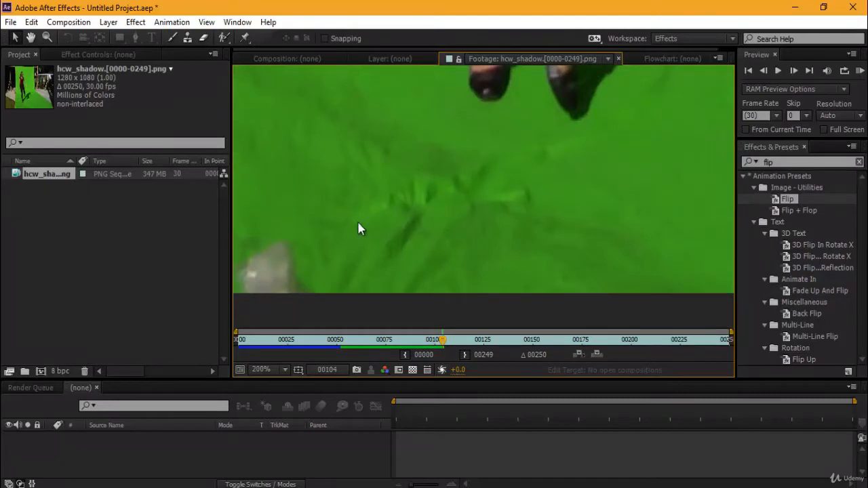
drag(414, 206, 384, 254)
scroll(434, 223, down, 3)
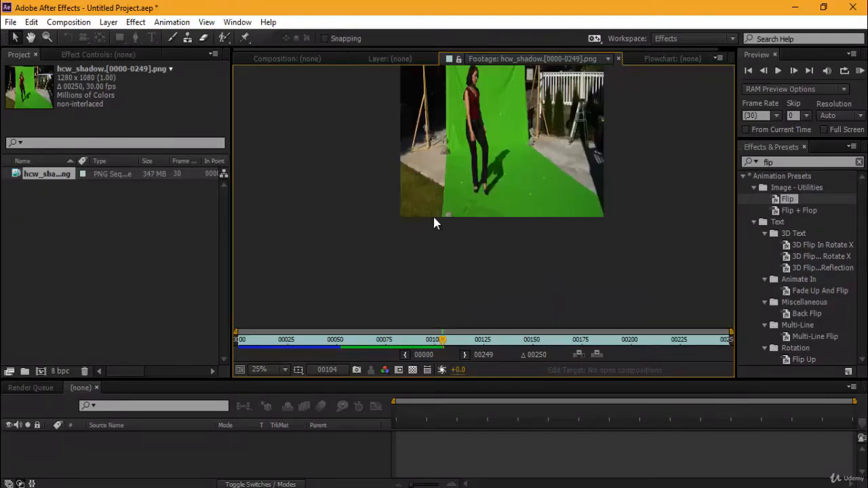
scroll(468, 244, up, 3)
scroll(476, 221, down, 1)
scroll(476, 220, down, 2)
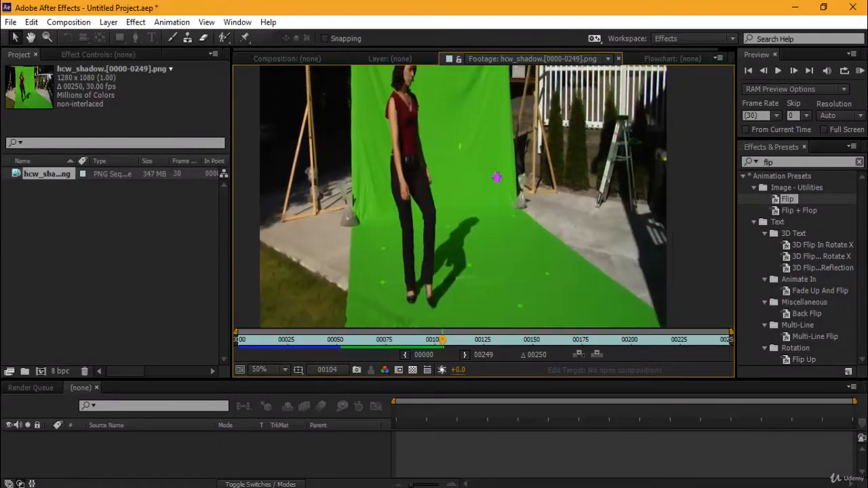
drag(492, 284, 479, 218)
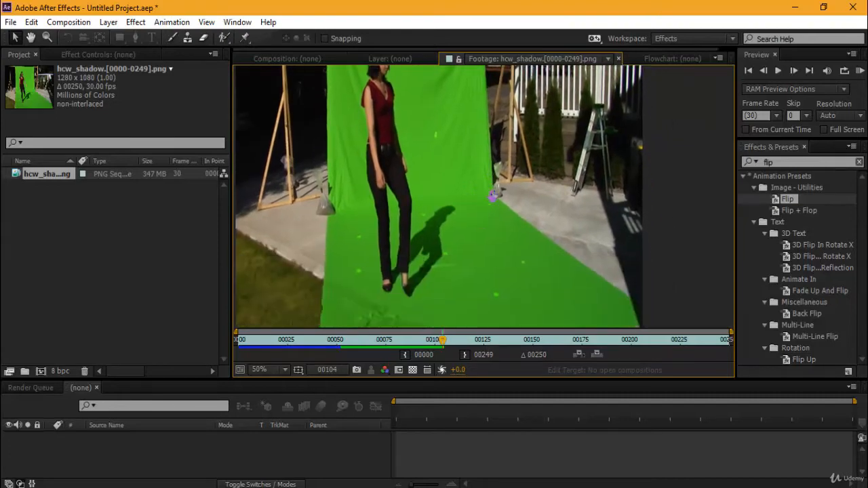
scroll(409, 209, down, 2)
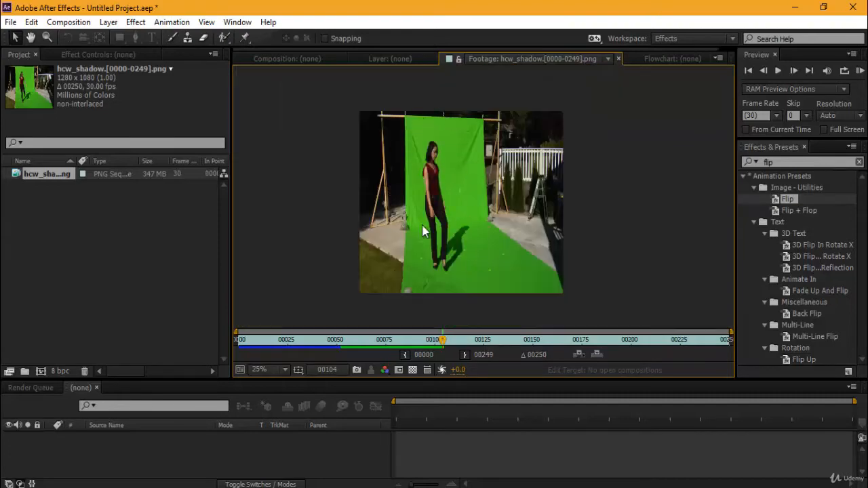
scroll(395, 212, up, 2)
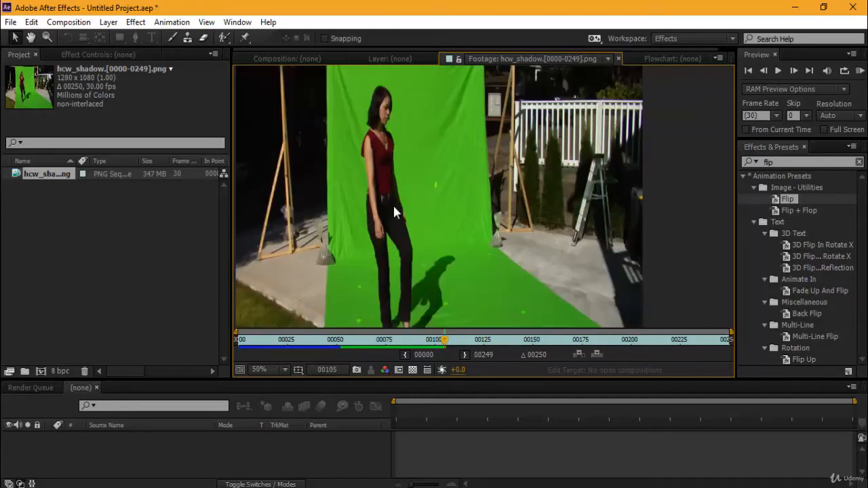
Play the footage on to frame 231 and examine how the woman's shadow moves across the green floor.
key(space)
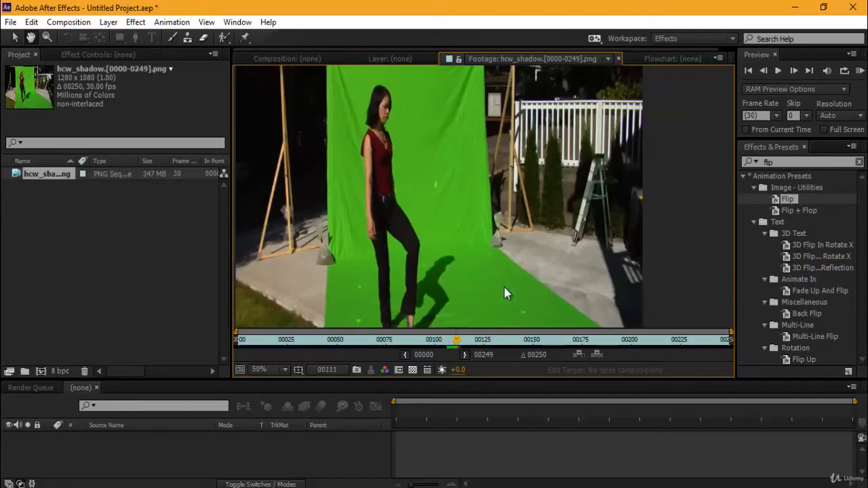
key(space)
drag(455, 279, 459, 239)
key(space)
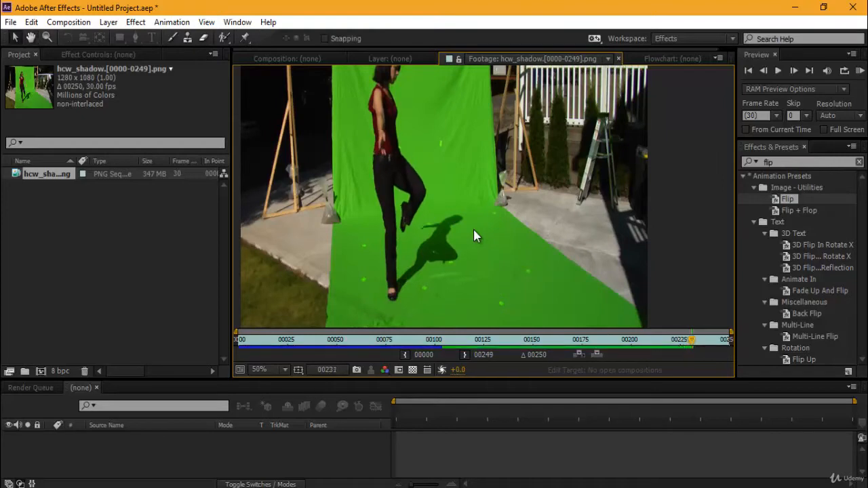
scroll(468, 241, down, 4)
scroll(492, 209, up, 1)
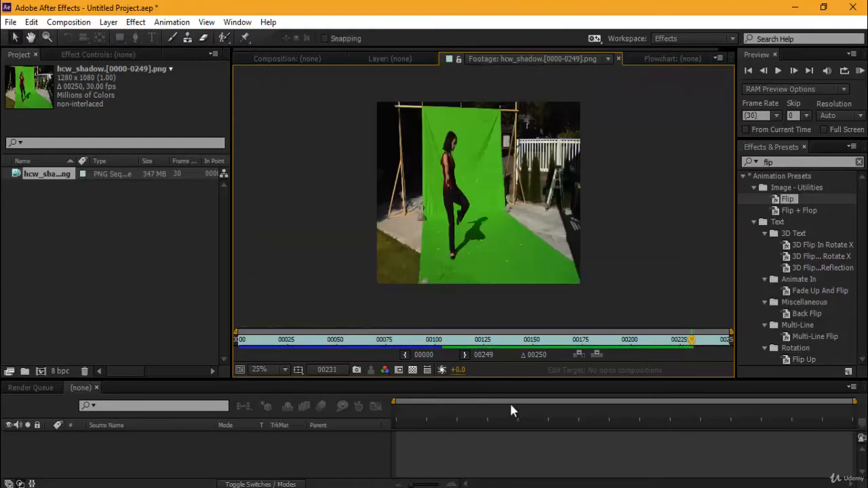
Make the timeline area taller by shrinking the viewer and project area, and clear the footage selection.
mouse_move(511, 378)
mouse_down()
mouse_move(535, 244)
mouse_move(535, 274)
mouse_up()
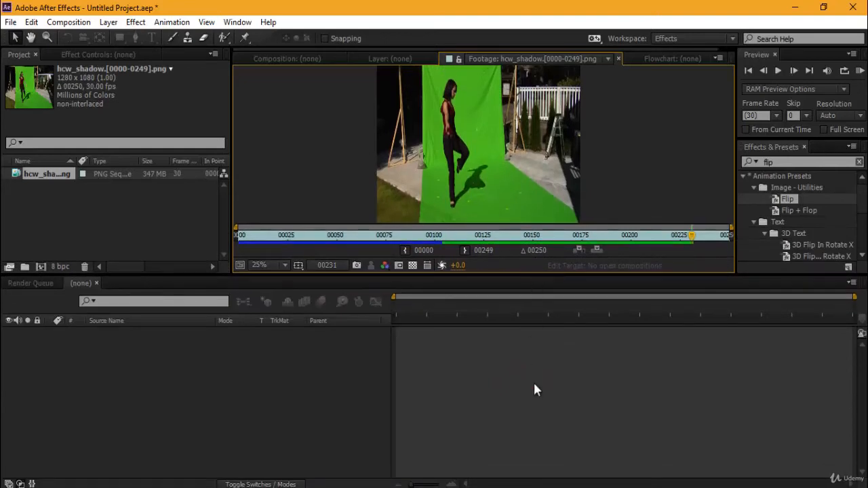
click(534, 401)
click(130, 206)
click(63, 206)
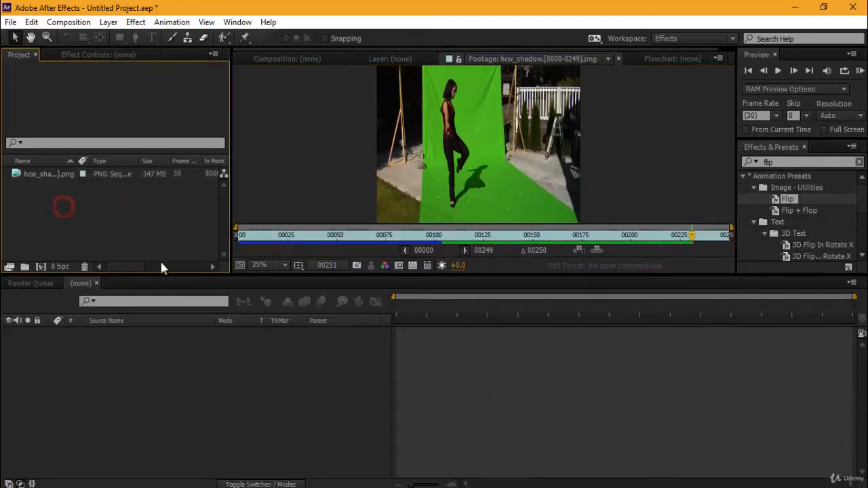
drag(162, 271, 169, 299)
click(39, 177)
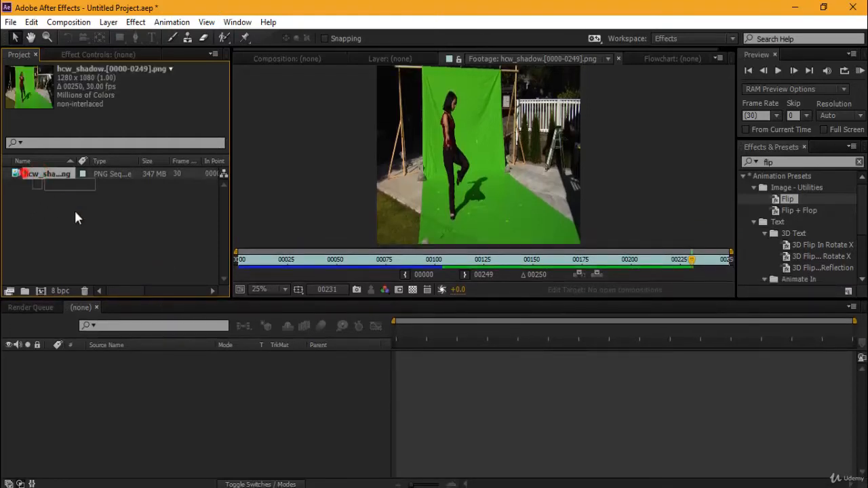
click(103, 217)
click(184, 359)
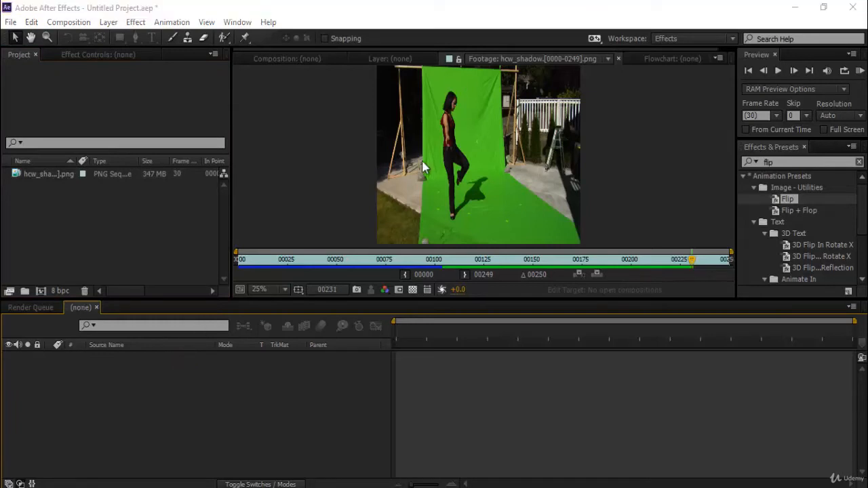
Create a new 1920 x 1080 composition with the frame rate set to 30 frames per second.
key(ctrl+n)
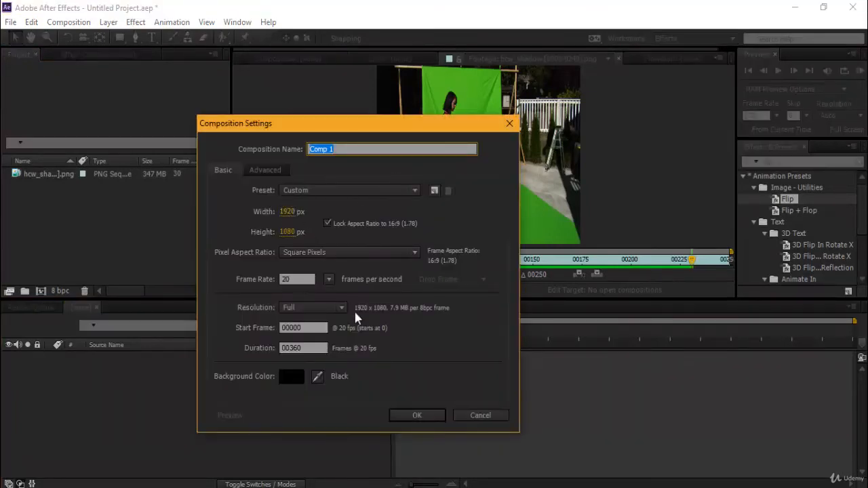
click(329, 279)
click(349, 399)
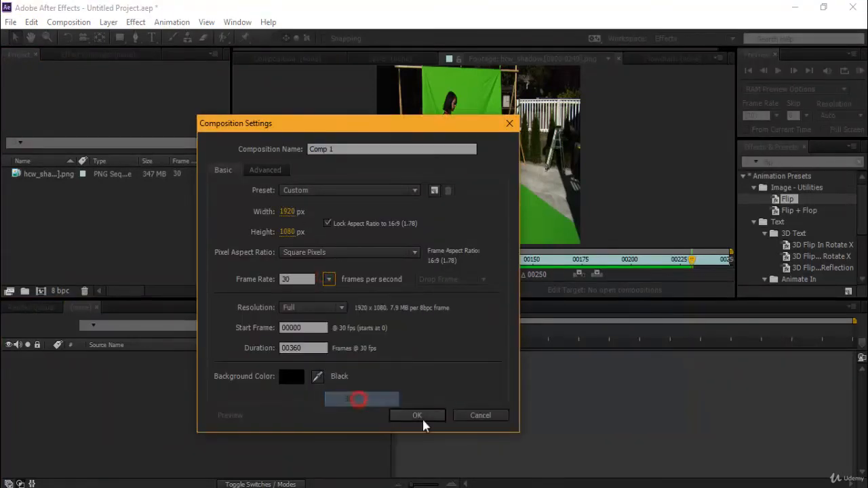
click(426, 416)
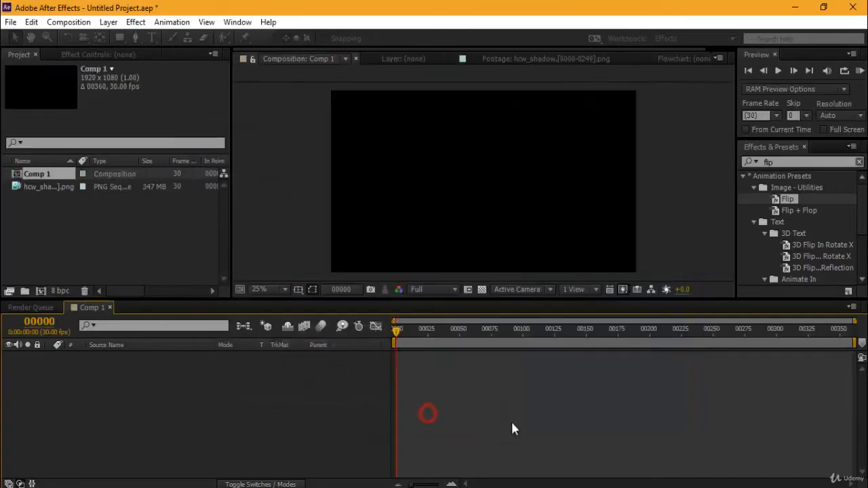
Rename the new composition as Char and add the hcw_shadow PNG sequence to it as a layer.
click(53, 172)
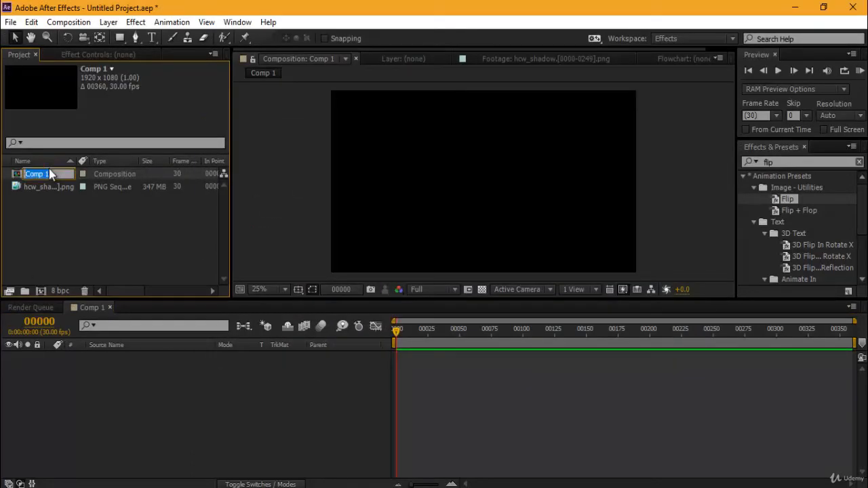
key(Return)
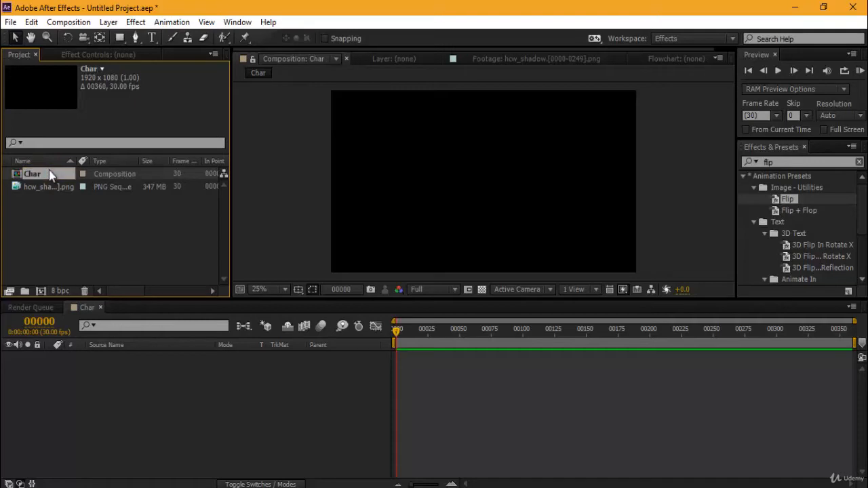
drag(50, 184, 127, 400)
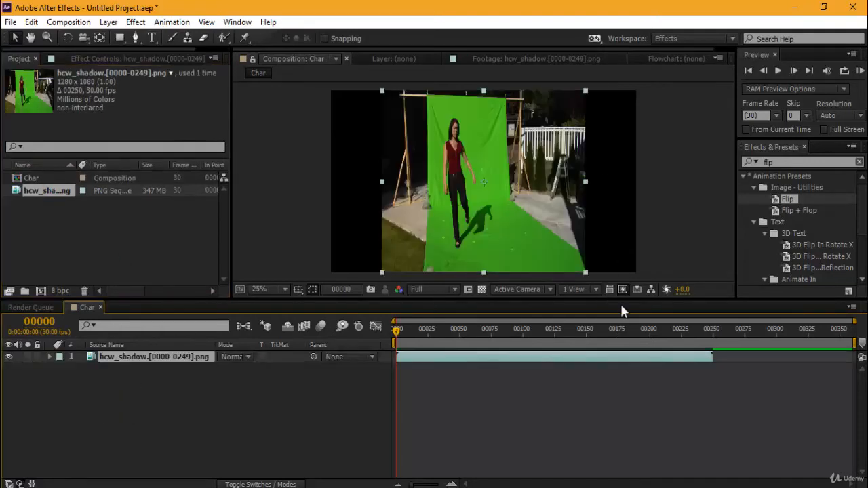
Unlink the hcw_shadow layer's scale proportions, set its horizontal scale to 150%, and preview the stretched footage.
key(period)
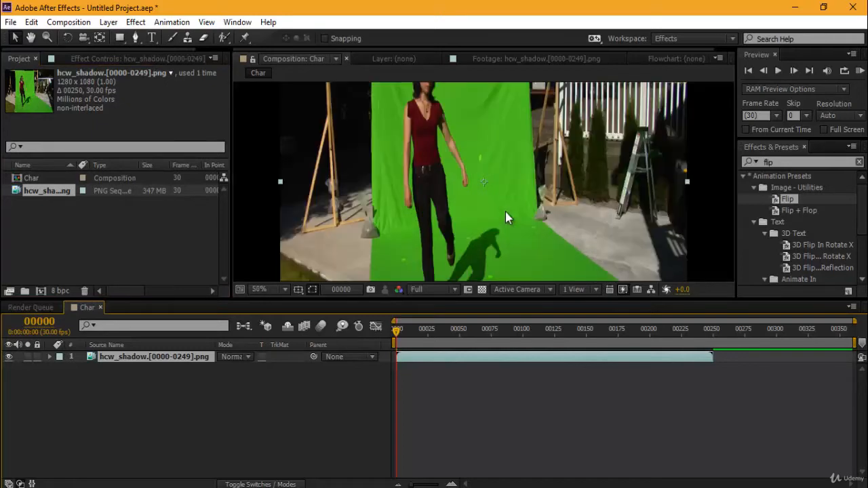
key(comma)
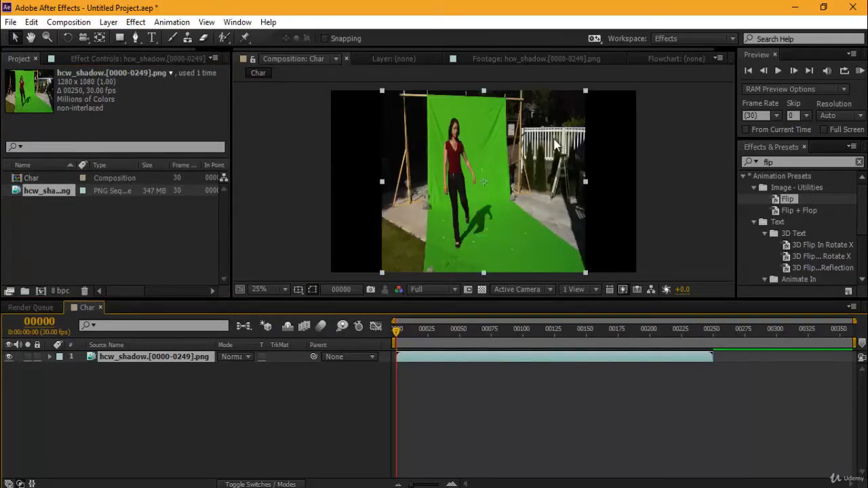
key(s)
click(220, 368)
drag(239, 369, 268, 362)
click(573, 345)
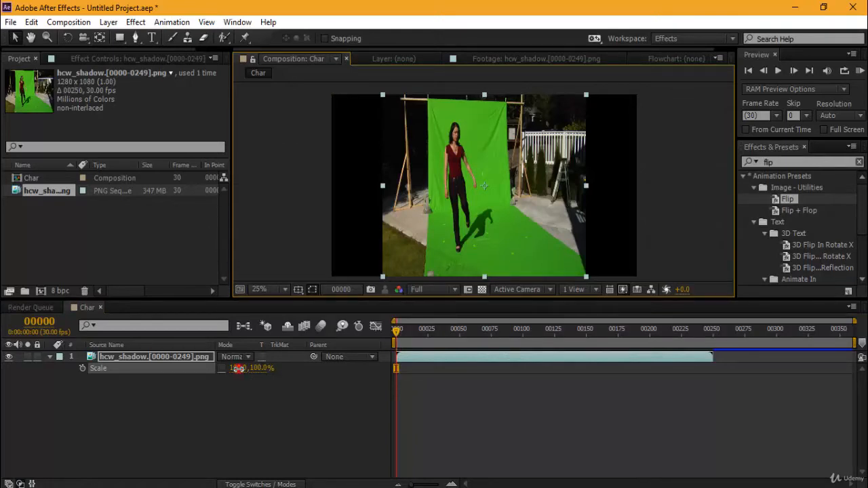
drag(239, 368, 263, 368)
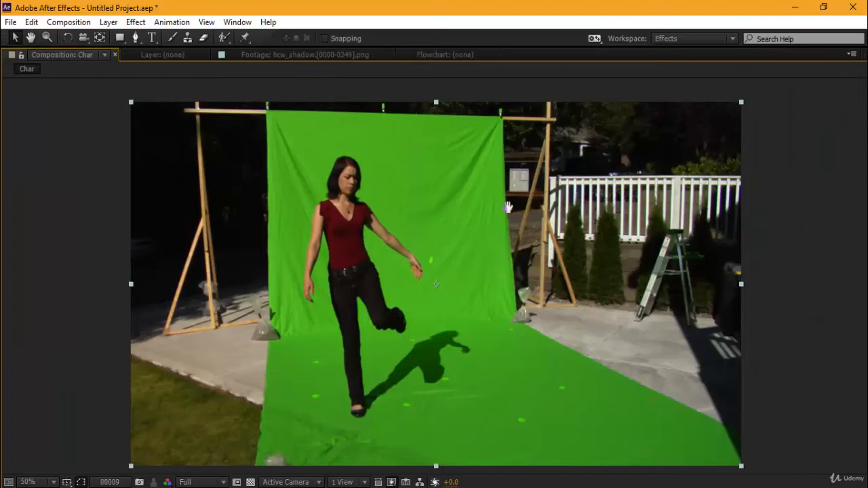
key(space)
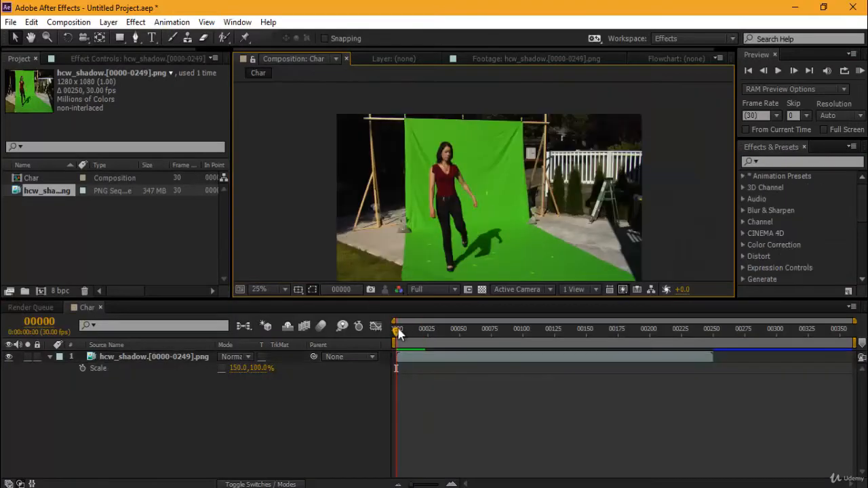
drag(396, 329, 323, 357)
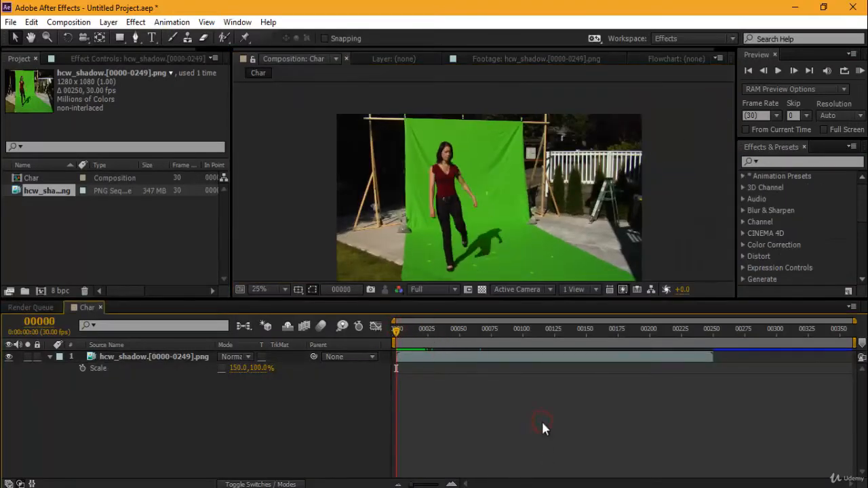
Add a 1920 x 1080 gray solid to the Char composition and place it beneath the hcw_shadow layer.
key(ctrl+y)
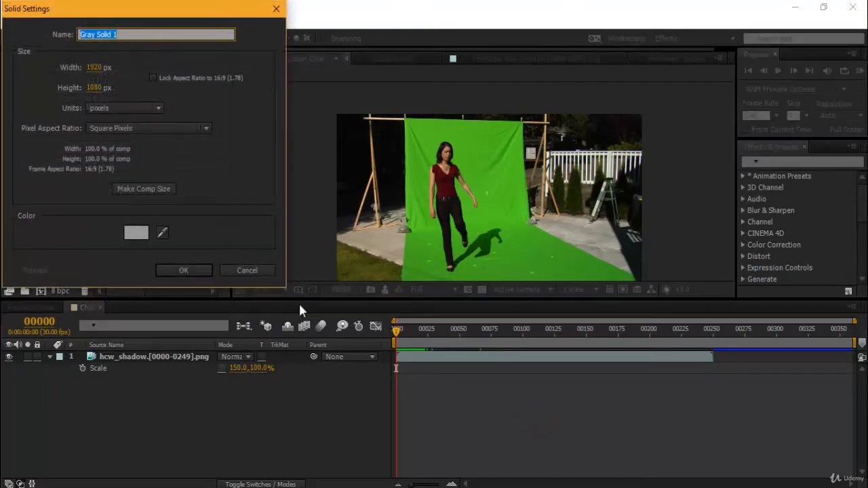
click(200, 270)
drag(153, 358, 157, 401)
scroll(730, 149, down, 2)
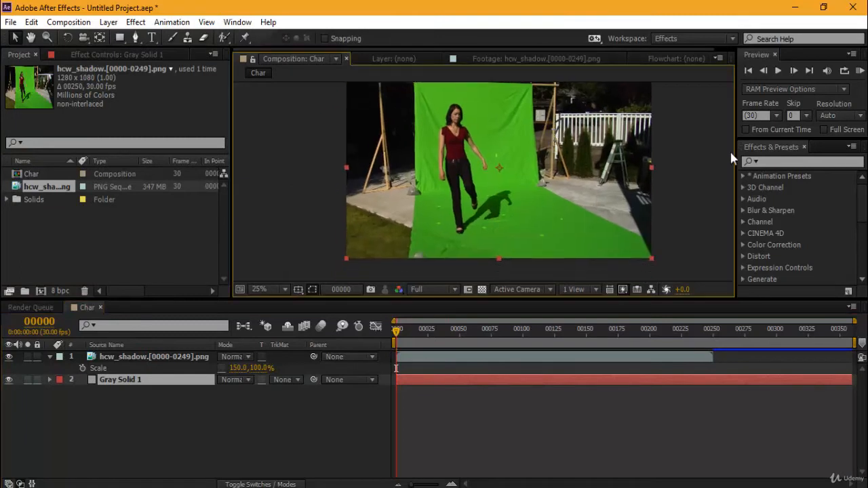
Apply Keylight (1.2) to the hcw_shadow layer and sample the green backdrop as its Screen Colour.
click(790, 162)
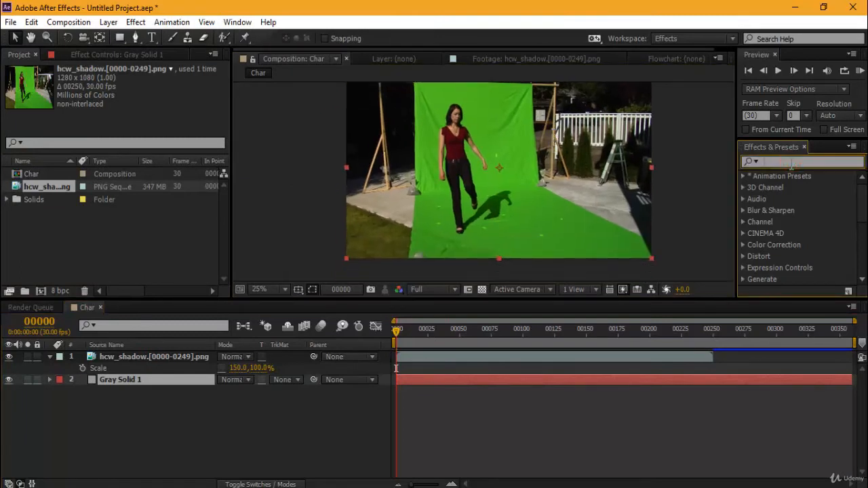
text(keyl)
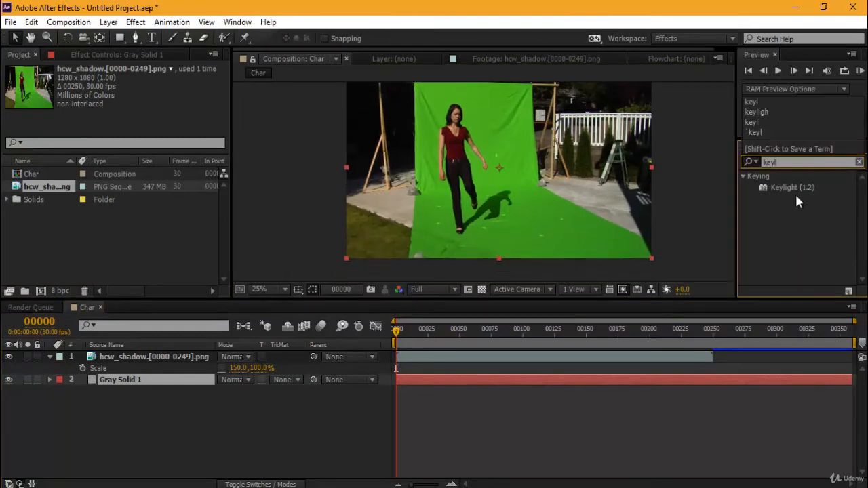
drag(792, 188, 122, 358)
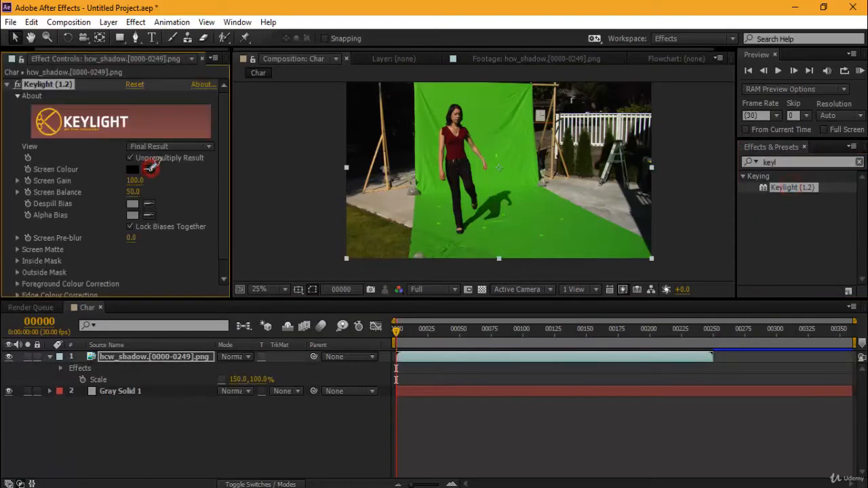
click(149, 170)
click(515, 102)
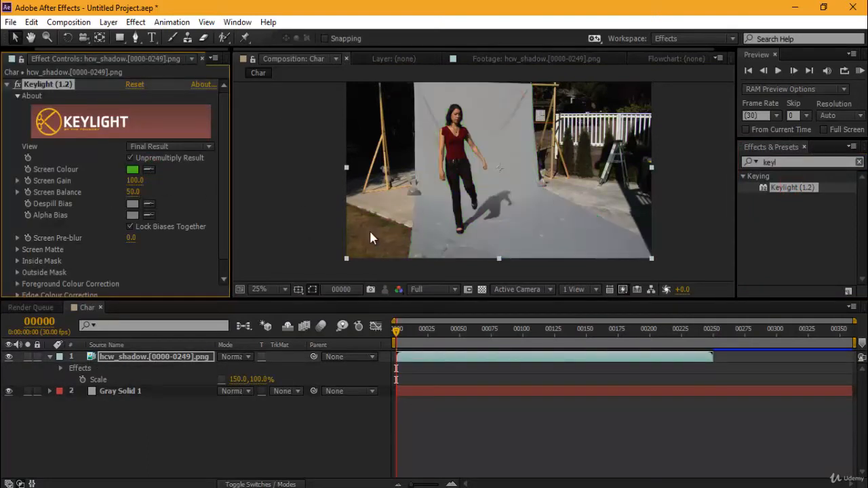
Examine the keyed shot enlarged, checking the backdrop wrinkles, the woman's edges and her shadow on the floor.
key(grave)
key(period)
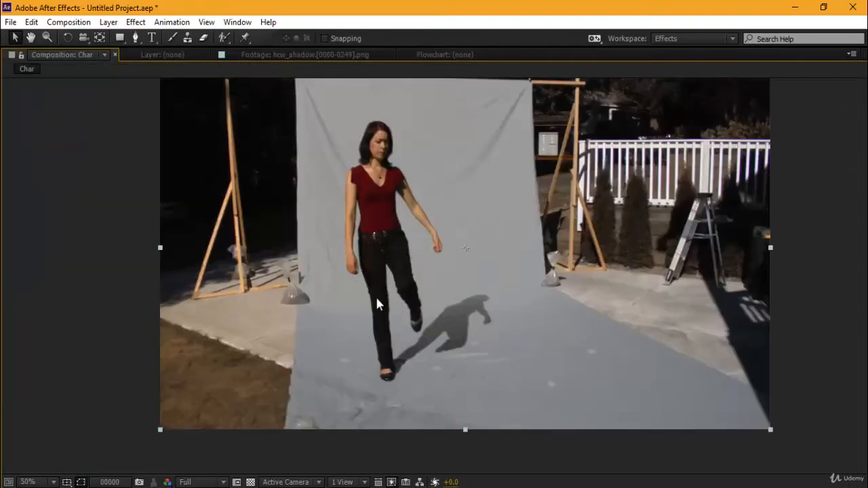
scroll(378, 305, up, 2)
scroll(485, 333, up, 3)
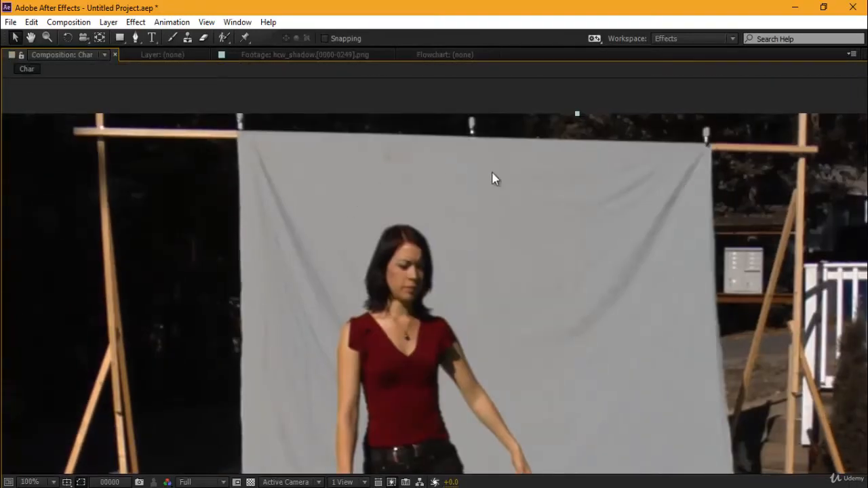
scroll(551, 302, down, 2)
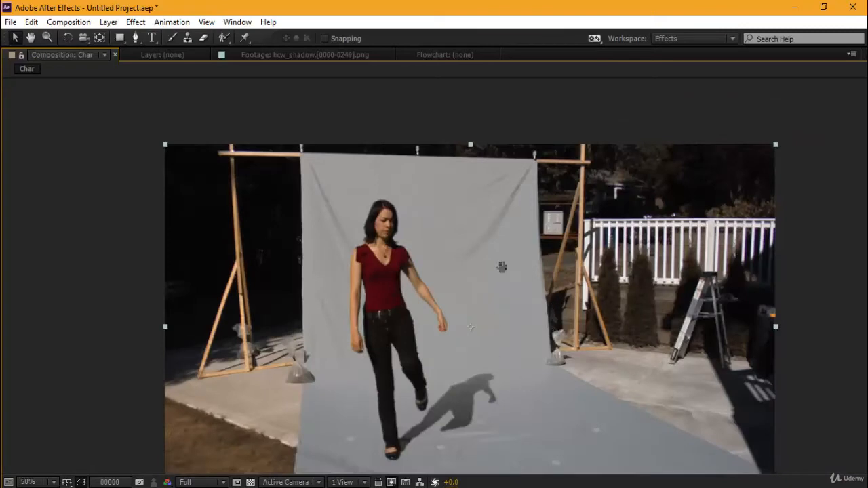
scroll(502, 266, down, 3)
scroll(436, 280, up, 2)
key(grave)
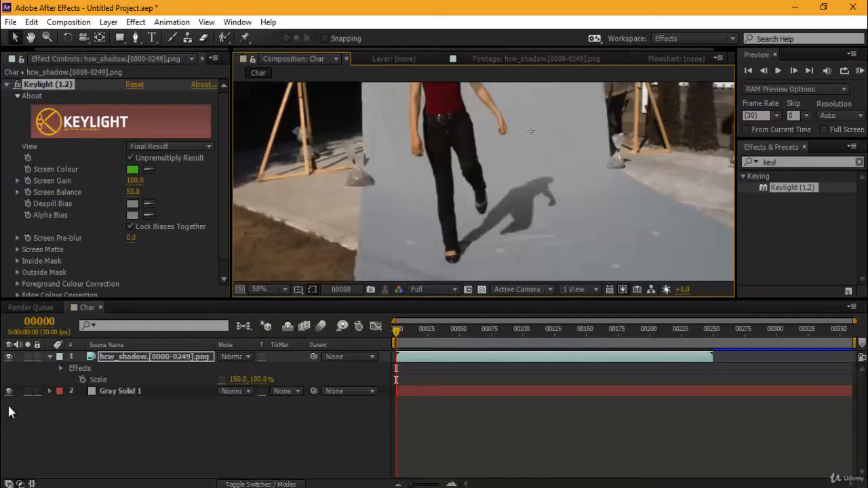
Preview the key against red, blue, green, orange, cyan and magenta colours of the gray solid, and discard the colour change.
scroll(488, 192, down, 1)
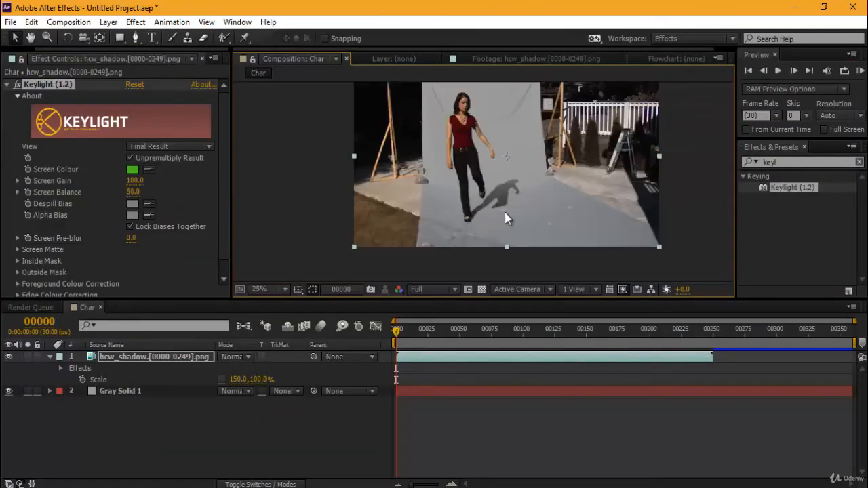
scroll(512, 220, up, 1)
click(120, 390)
key(ctrl+shift+y)
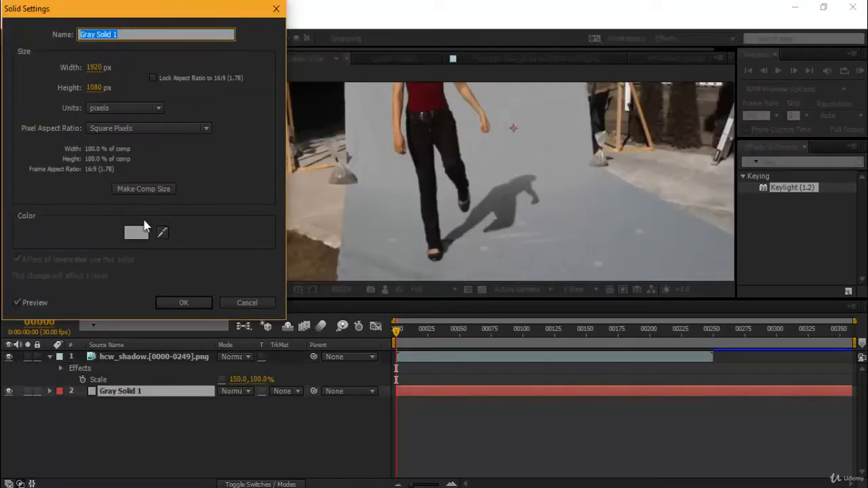
click(129, 233)
click(153, 49)
click(111, 63)
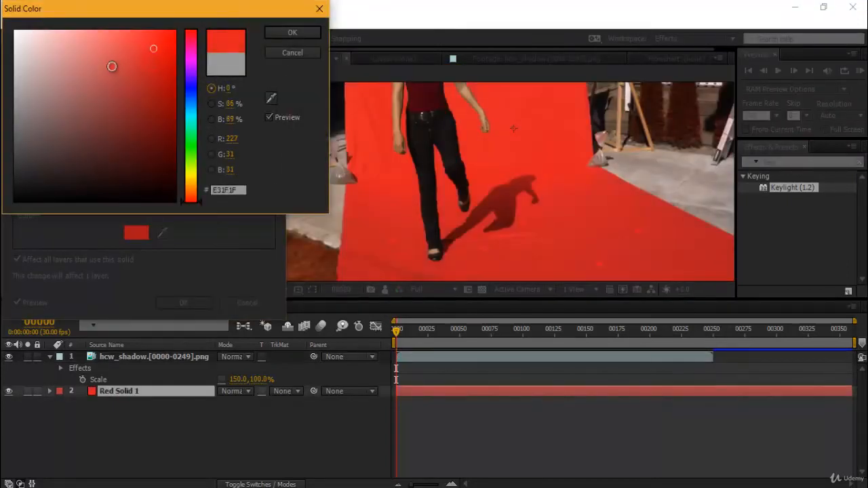
click(166, 98)
click(194, 88)
click(192, 95)
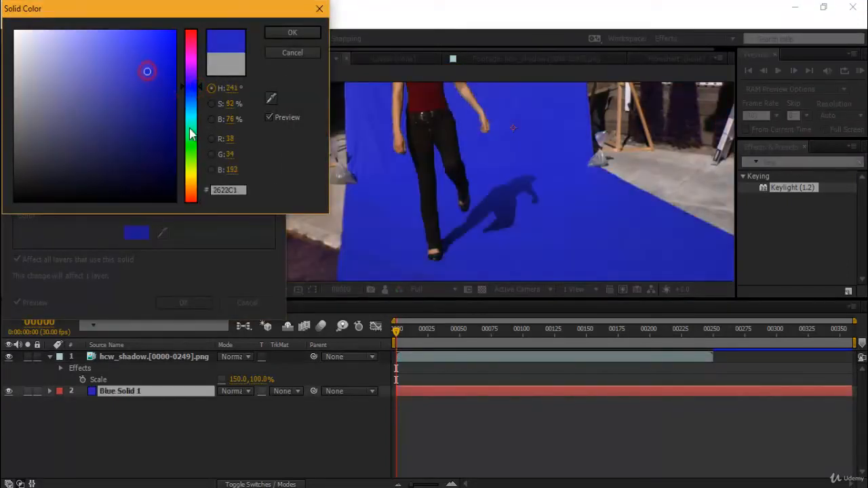
click(192, 129)
click(192, 181)
click(192, 163)
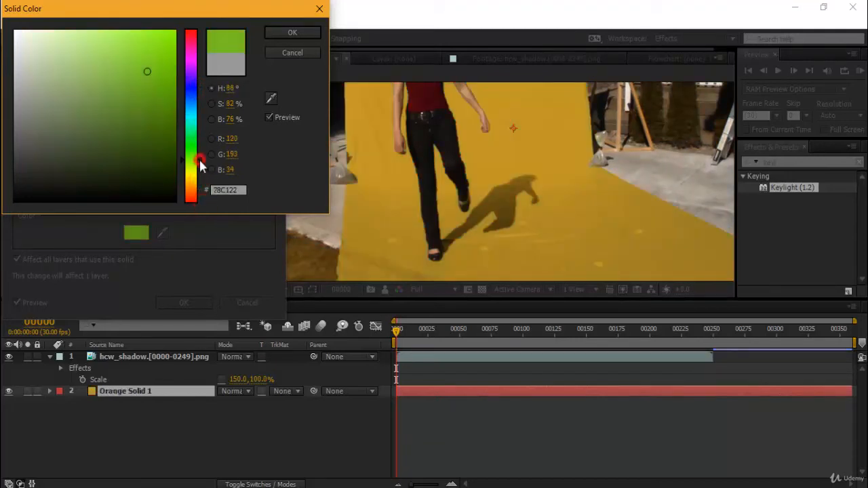
click(193, 183)
click(192, 135)
click(192, 110)
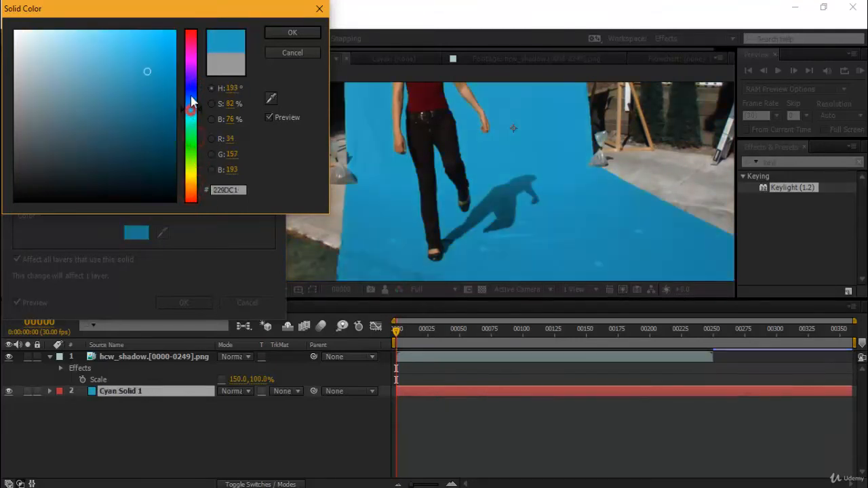
click(192, 88)
click(190, 53)
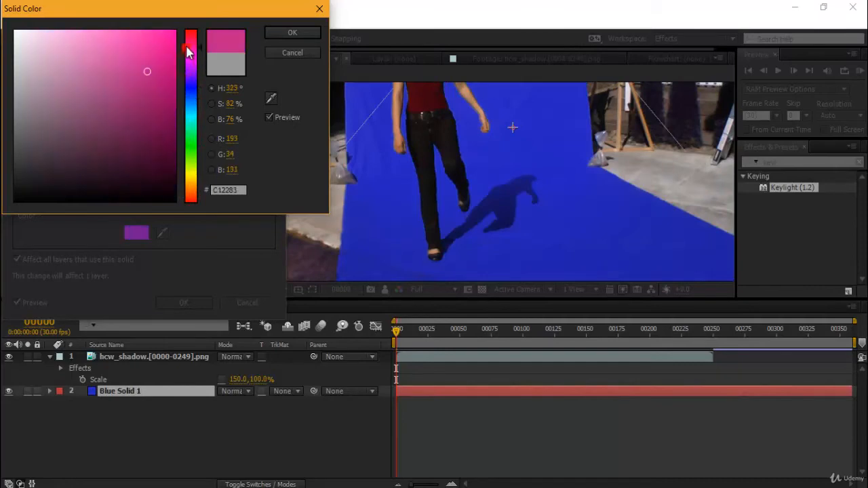
click(191, 36)
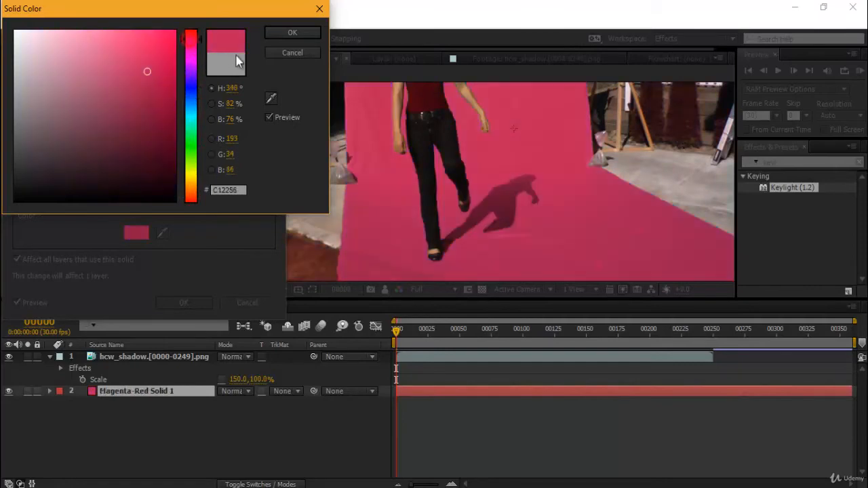
click(300, 52)
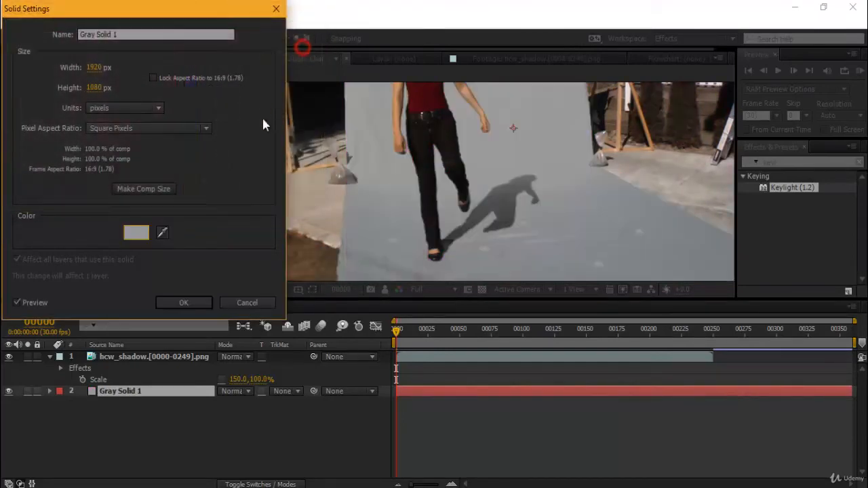
click(246, 303)
Show the Keylight effect on the hcw_shadow layer as Screen Matte and inspect the woman's and shadow's matte enlarged.
scroll(526, 204, down, 2)
click(160, 360)
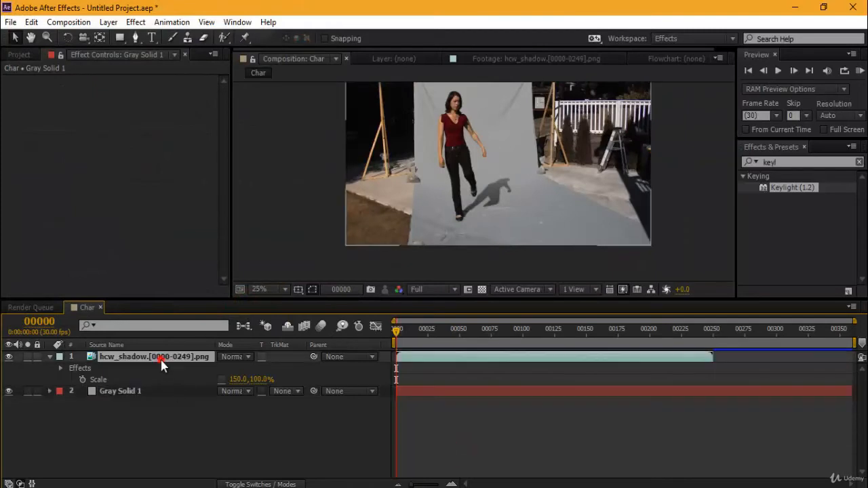
click(157, 145)
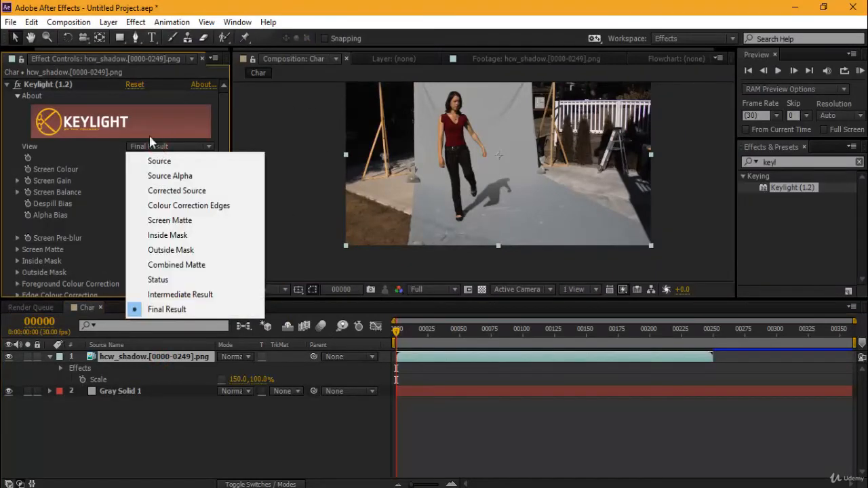
click(44, 85)
click(187, 146)
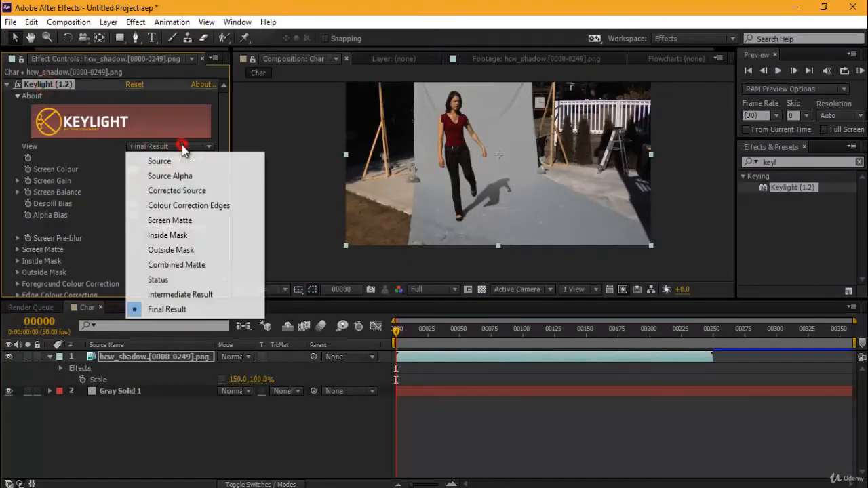
click(194, 222)
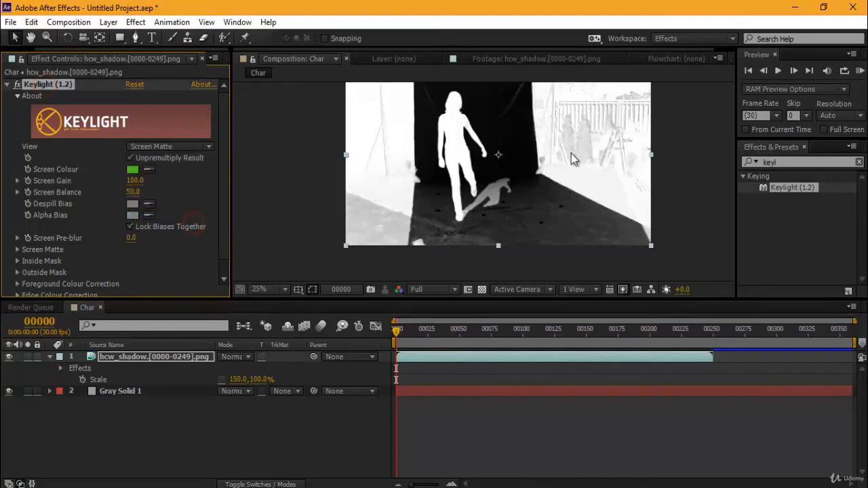
scroll(580, 181, up, 2)
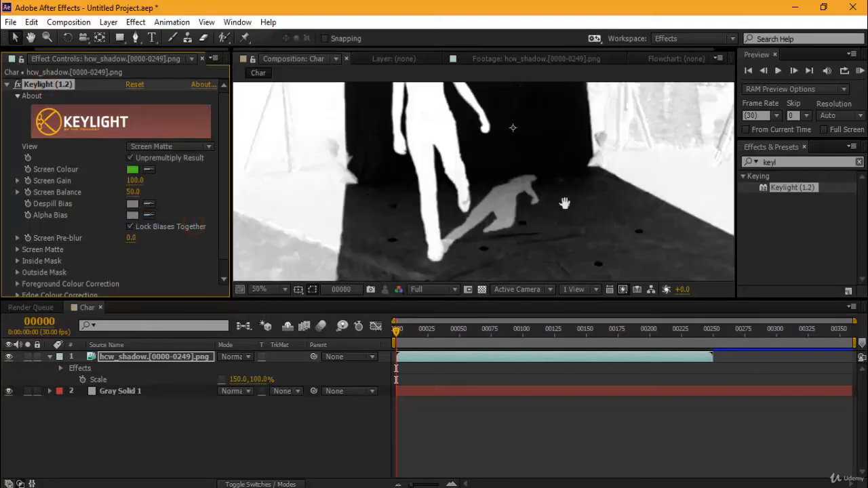
mouse_move(461, 193)
mouse_down()
mouse_move(459, 102)
mouse_move(513, 112)
mouse_move(479, 219)
mouse_move(465, 188)
mouse_up()
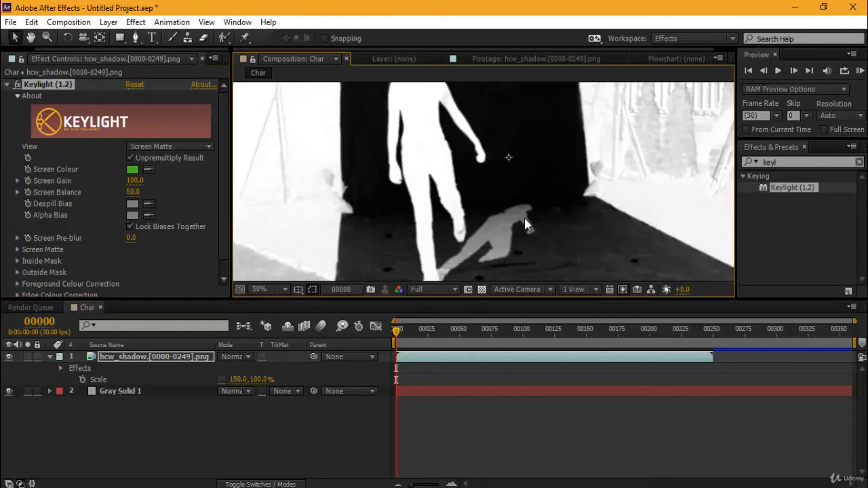
Undo the matte view and the sampled Screen Colour, and try sampling the green backdrop beside the woman's hand instead.
key(ctrl+z)
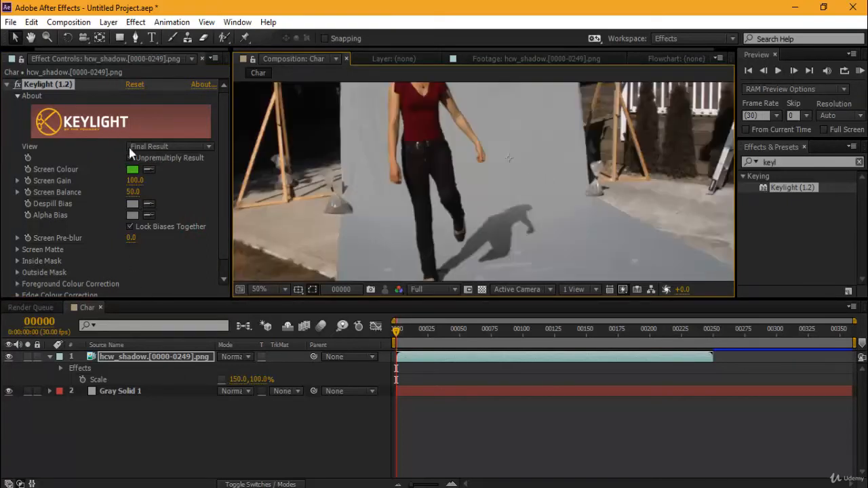
key(ctrl+z)
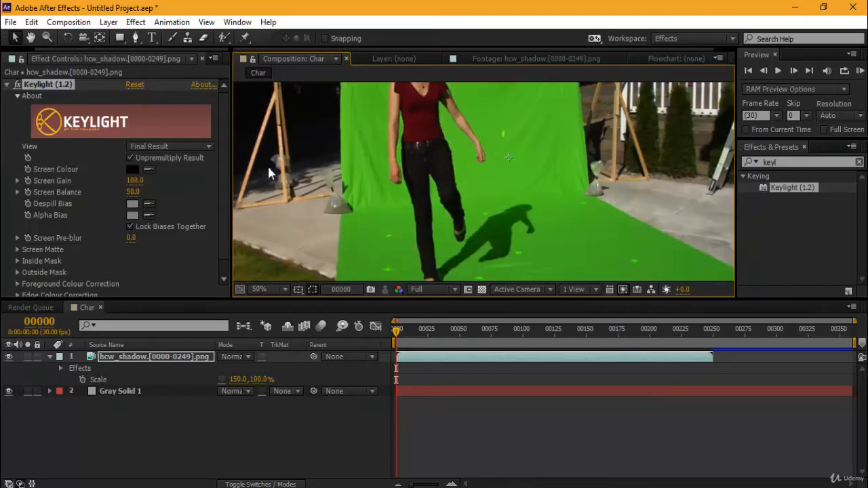
click(148, 169)
click(508, 158)
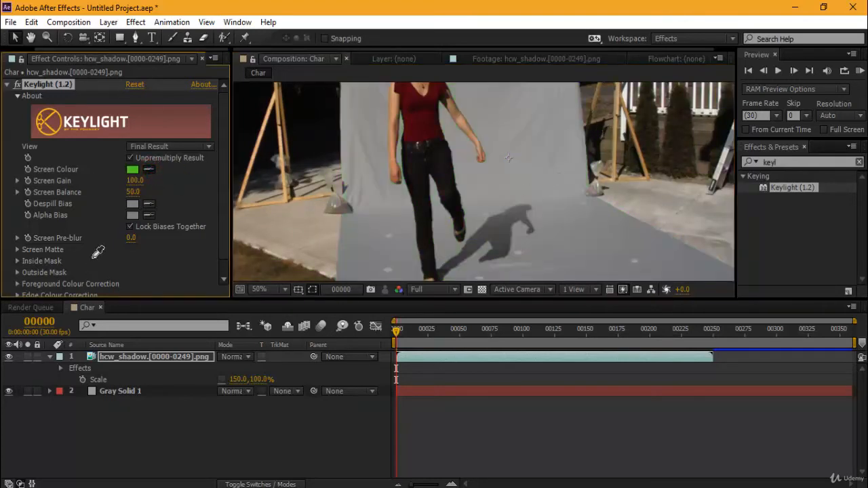
key(ctrl+z)
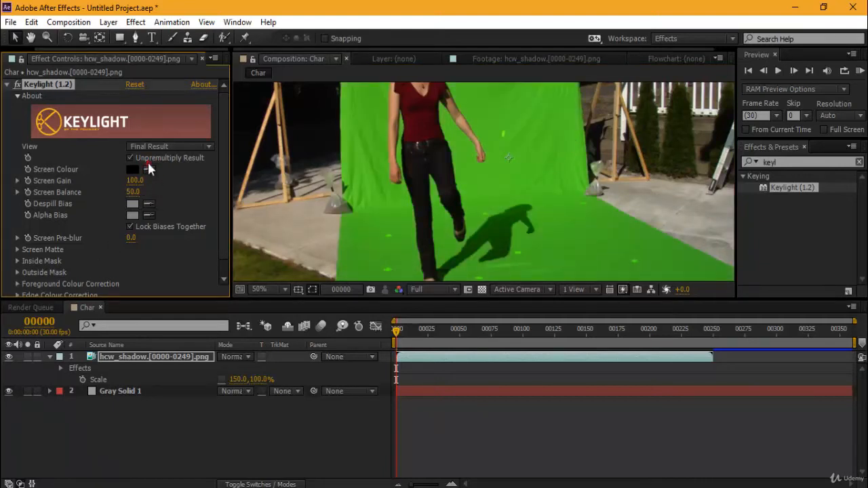
Sample the green floor beside the woman's shadow as Keylight's Screen Colour, and set the effect's view to Screen Matte.
click(149, 169)
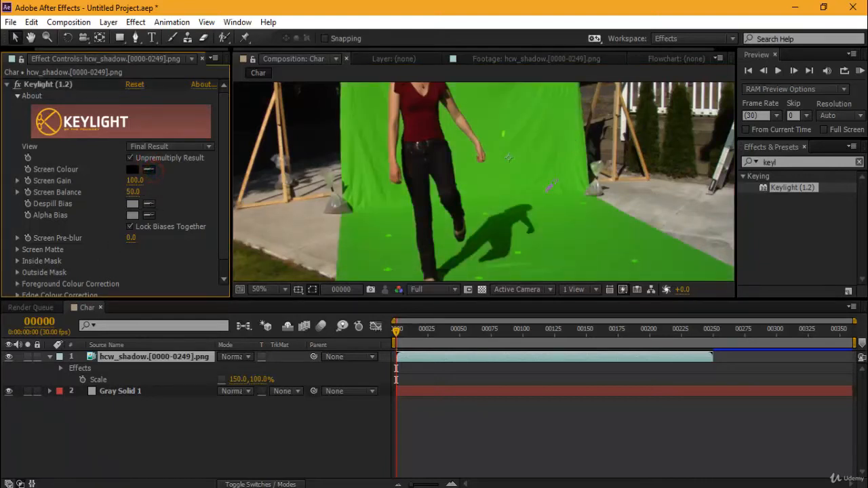
click(558, 217)
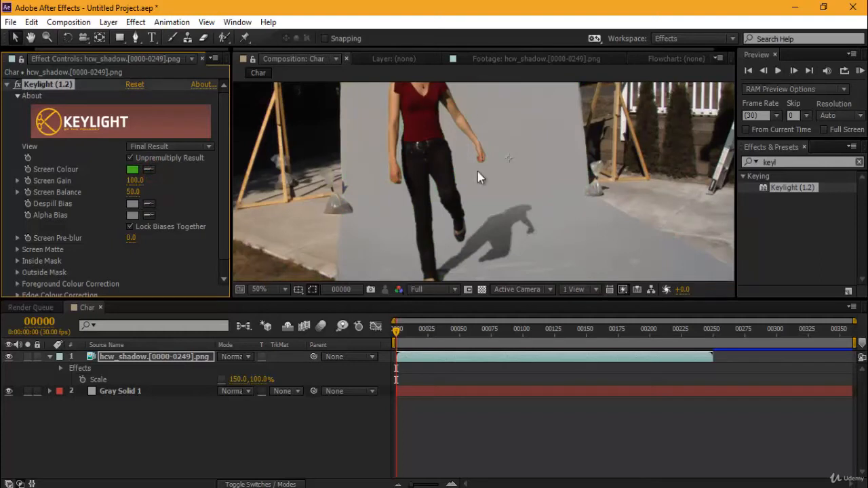
click(177, 147)
click(178, 219)
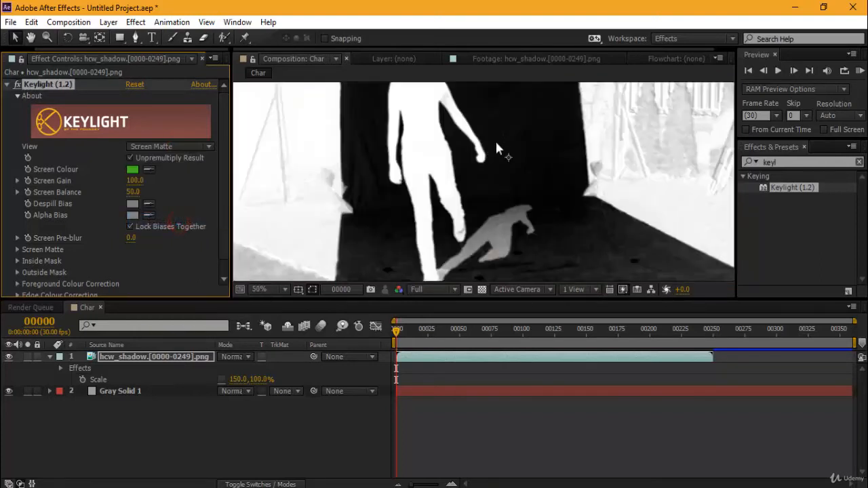
Expand Keylight's Screen Matte settings and raise Clip Black to 22 to darken the gray patches on the floor.
key(comma)
key(comma)
key(period)
key(period)
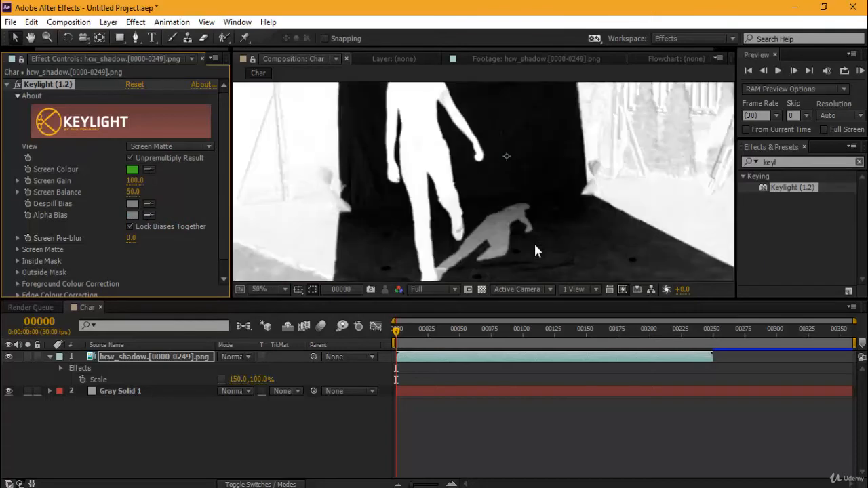
drag(542, 188, 565, 202)
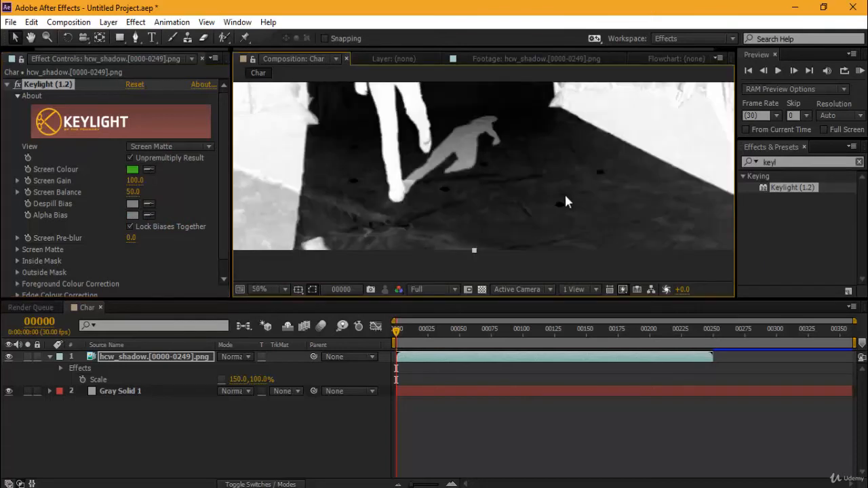
click(17, 249)
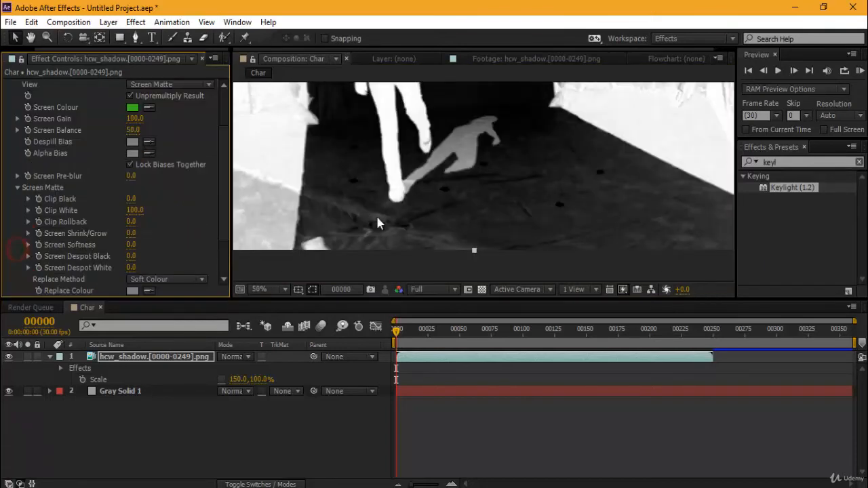
scroll(506, 219, down, 2)
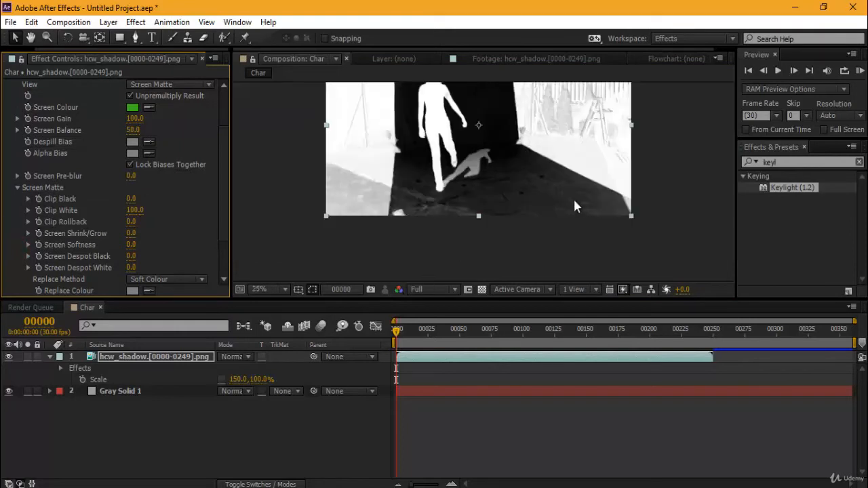
click(132, 198)
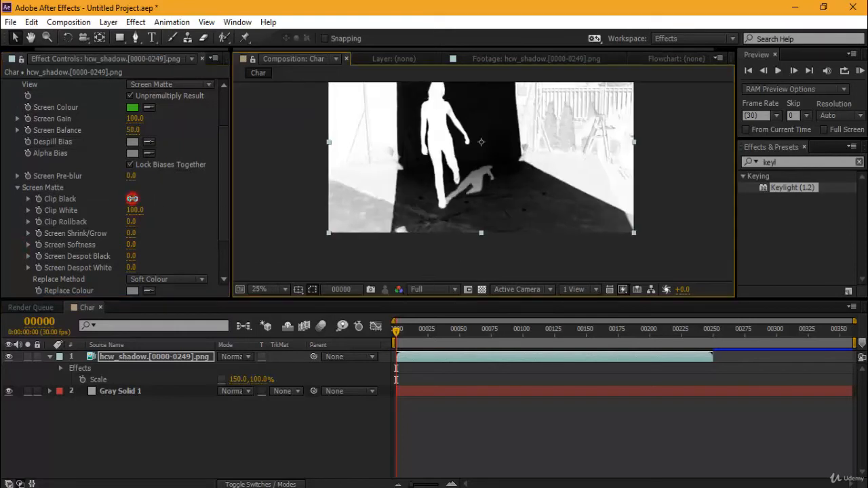
drag(138, 199, 146, 198)
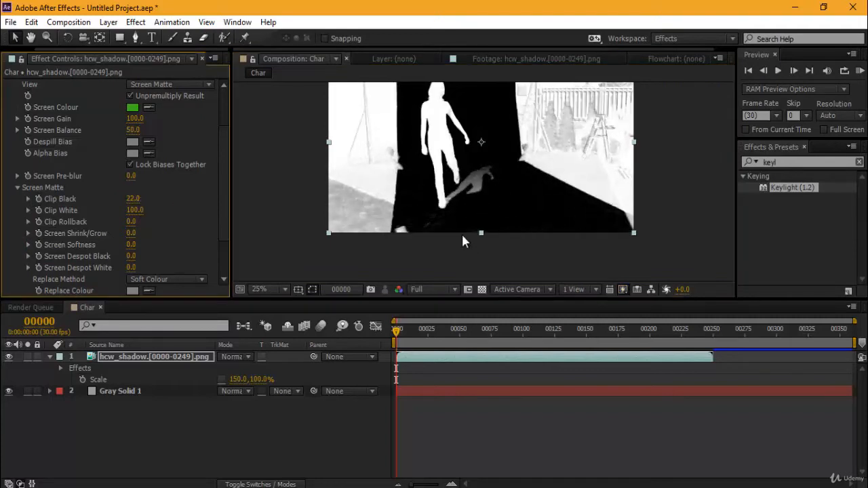
Check the matte enlarged around the floor and the woman, try a Clip Black of 15, and set it to 20.
scroll(596, 248, up, 2)
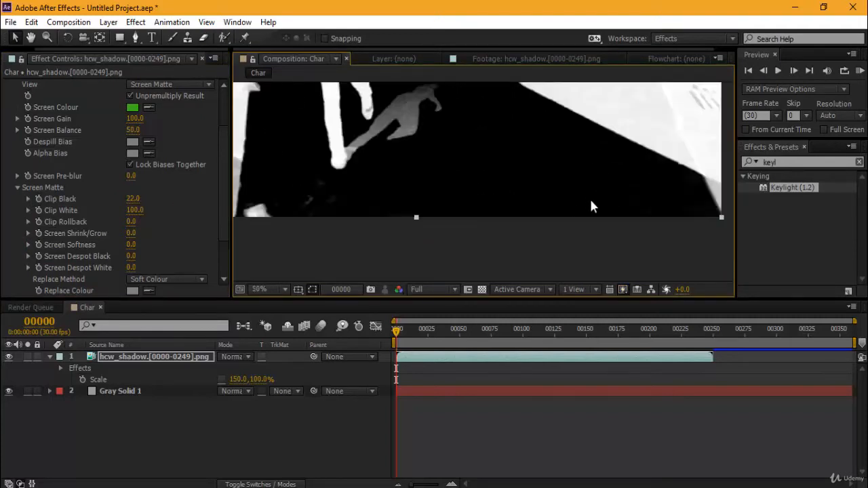
scroll(591, 201, up, 1)
drag(559, 182, 668, 224)
scroll(667, 223, down, 2)
scroll(578, 205, up, 1)
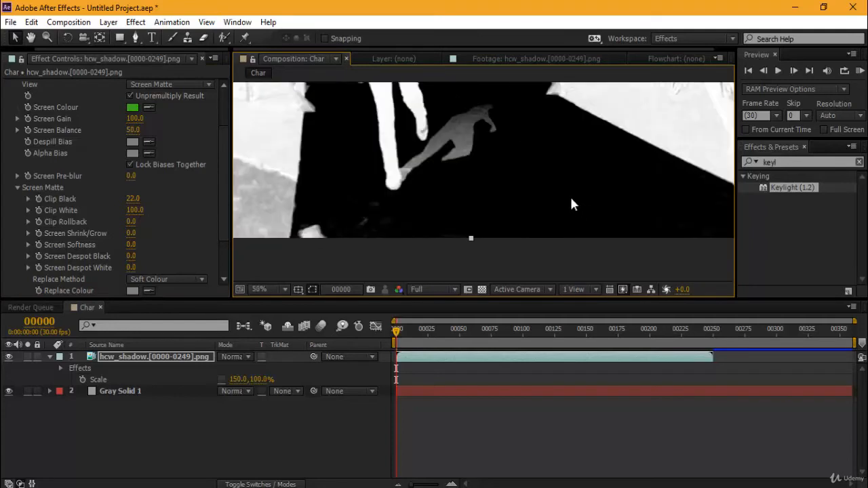
drag(571, 199, 519, 225)
scroll(519, 223, up, 1)
click(134, 199)
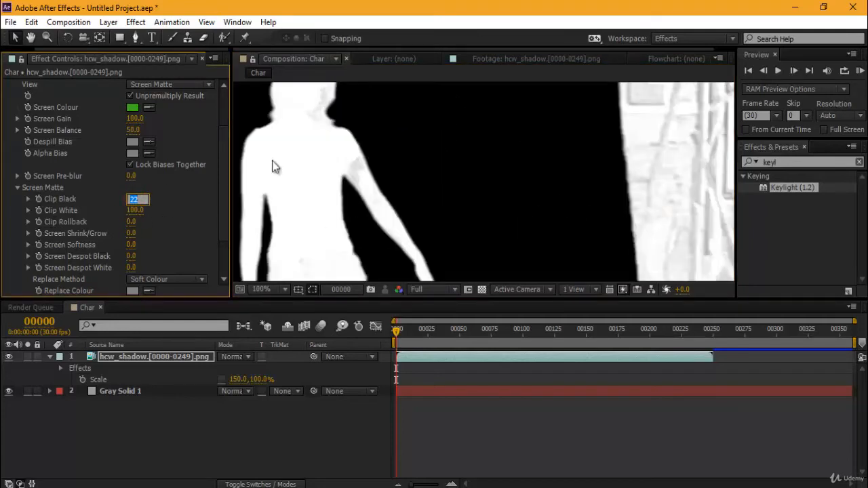
text(15)
key(BackSpace)
key(BackSpace)
text(20)
key(Return)
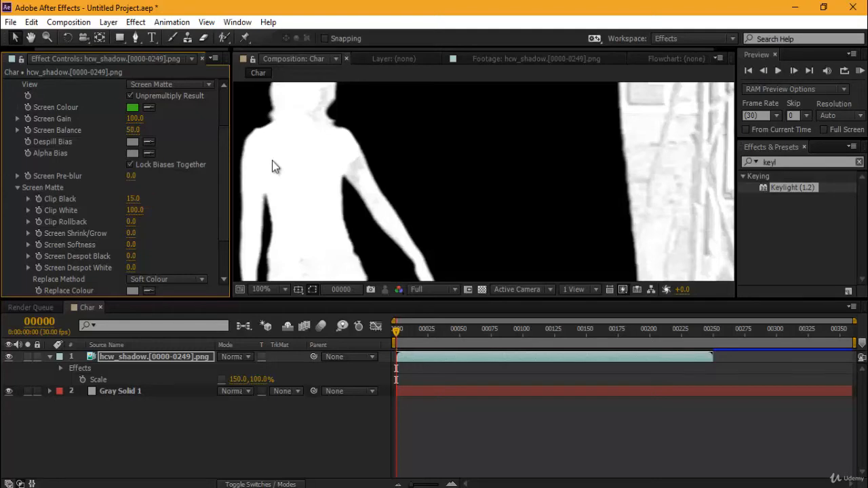
Lower Clip White to turn the woman's matte solid white, and enlarge the composition view to check the whole matte.
scroll(446, 178, down, 1)
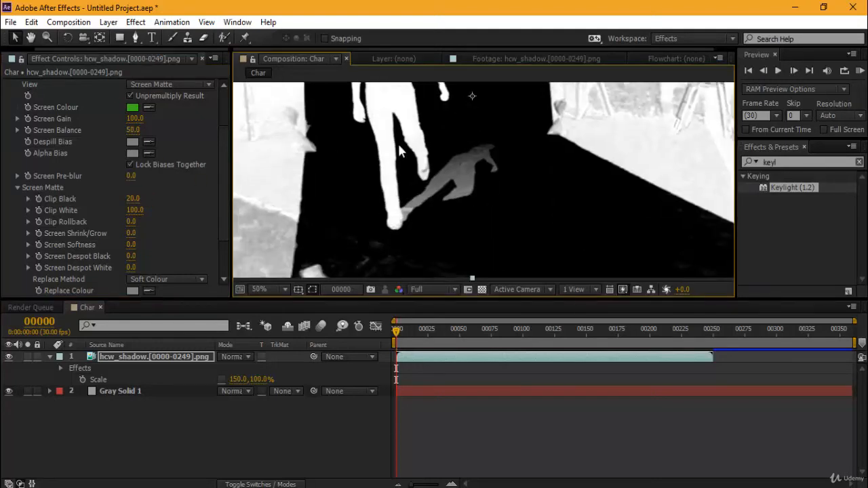
drag(397, 141, 409, 207)
drag(468, 161, 472, 88)
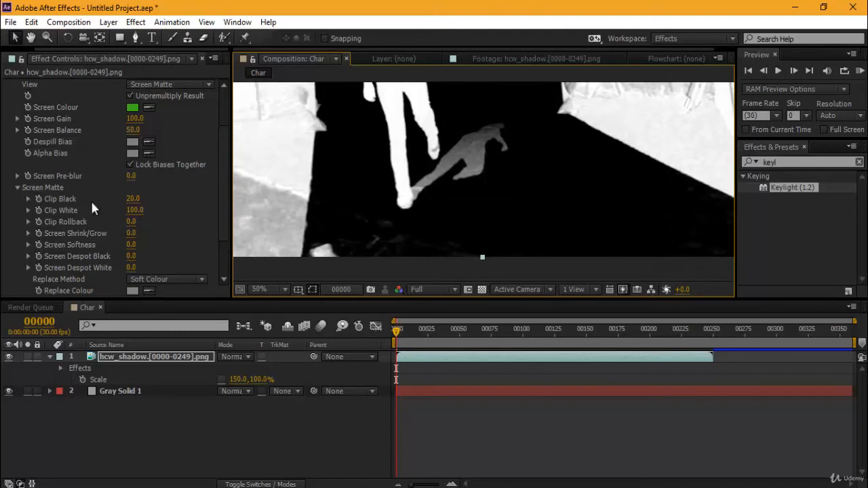
drag(128, 210, 111, 208)
drag(482, 136, 482, 201)
drag(369, 126, 432, 213)
key(grave)
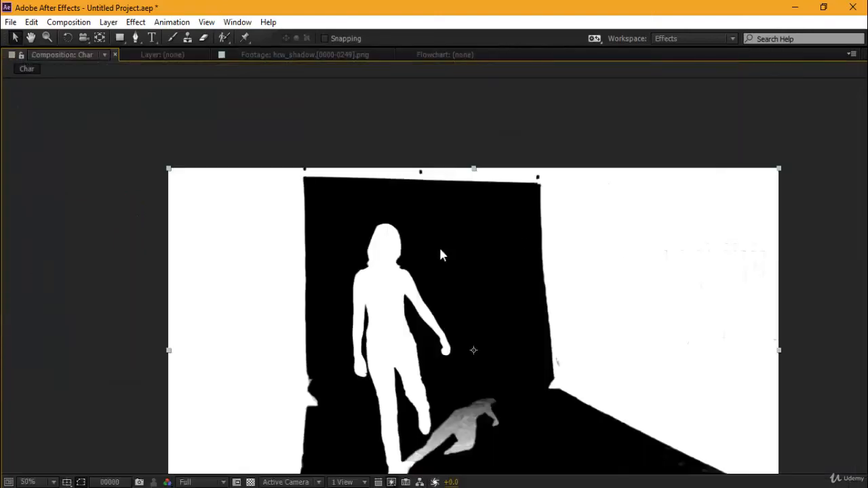
Examine the enlarged screen matte around the woman's torso, head, legs and shadow, and restore the full panel layout.
drag(432, 321, 462, 250)
scroll(418, 180, up, 2)
scroll(418, 180, up, 1)
drag(382, 272, 425, 341)
drag(289, 185, 401, 364)
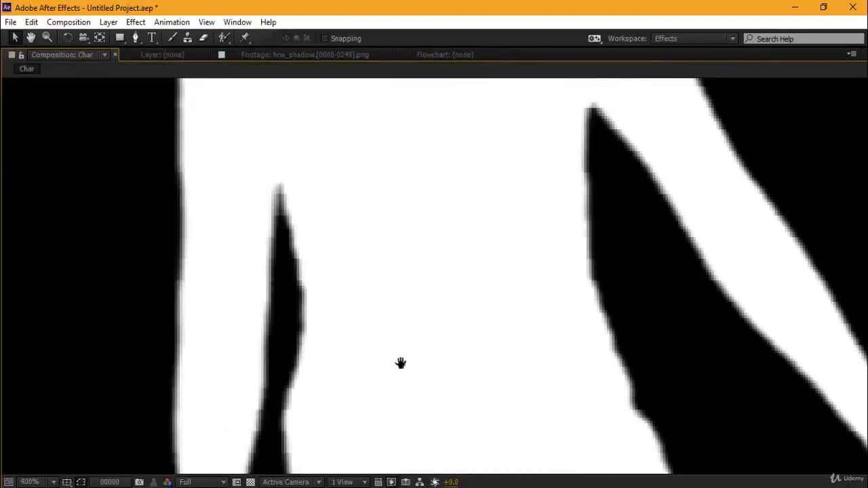
drag(353, 135, 380, 359)
drag(344, 119, 368, 361)
drag(486, 178, 386, 314)
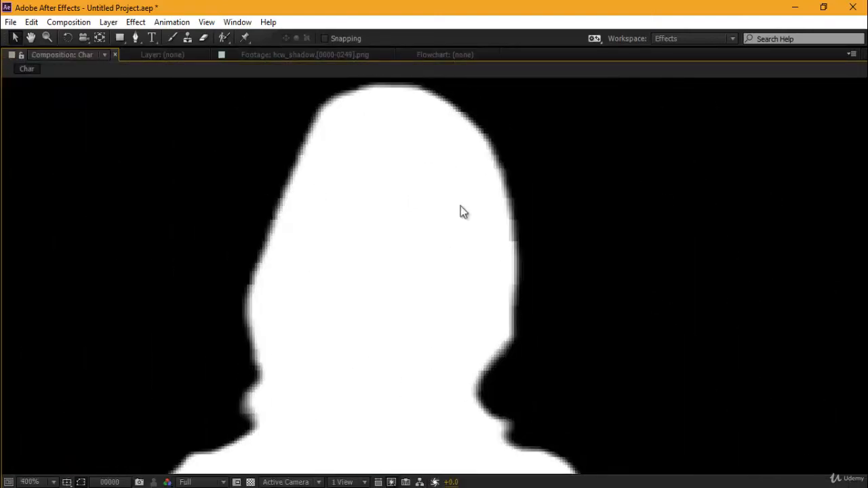
scroll(475, 224, down, 4)
scroll(540, 329, up, 3)
drag(509, 411, 550, 176)
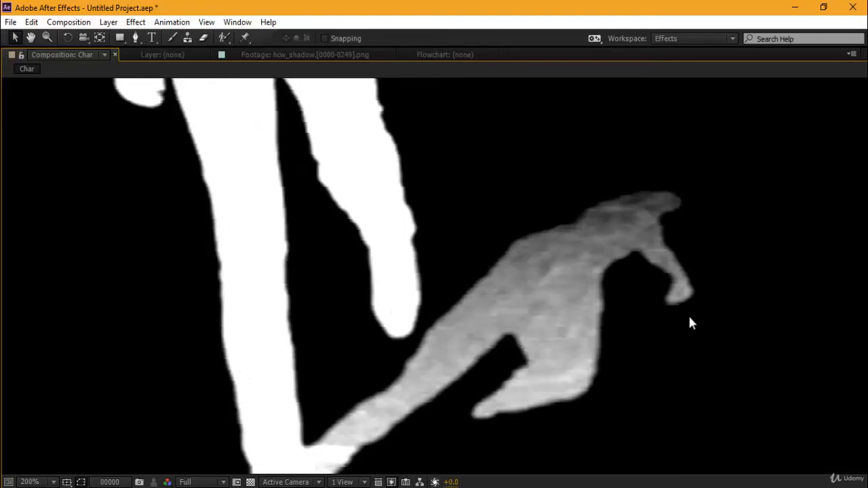
drag(613, 312, 619, 233)
key(grave)
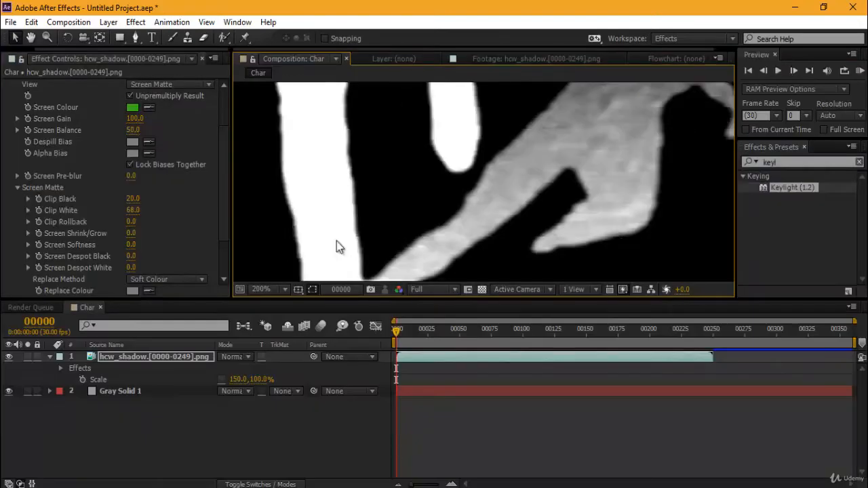
Leave Screen Shrink/Grow as it is and expand Keylight's Outside Mask settings.
click(130, 233)
click(189, 237)
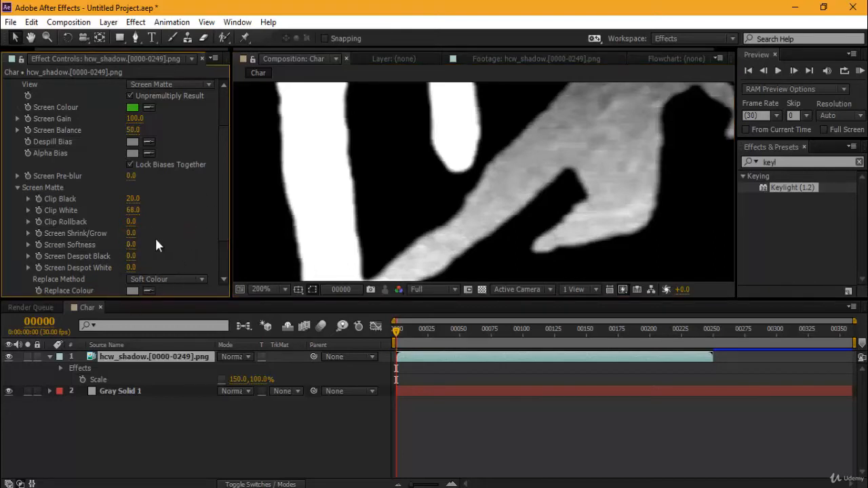
scroll(156, 244, down, 3)
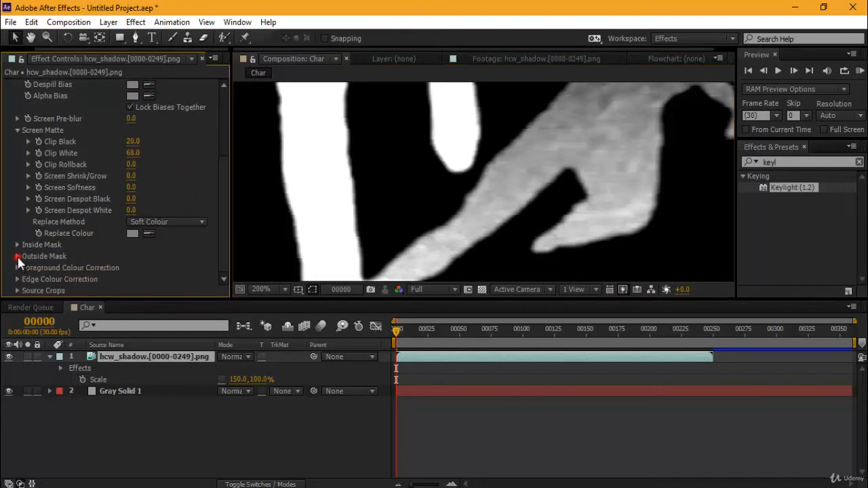
click(17, 256)
scroll(129, 244, down, 2)
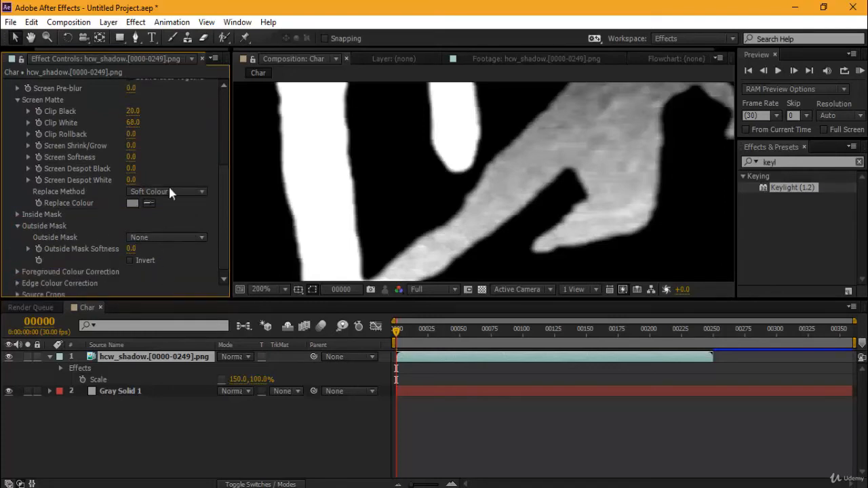
scroll(179, 139, up, 3)
scroll(157, 128, up, 4)
Set Keylight's view to Final Result and check the keyed feet and shadow up close.
click(168, 147)
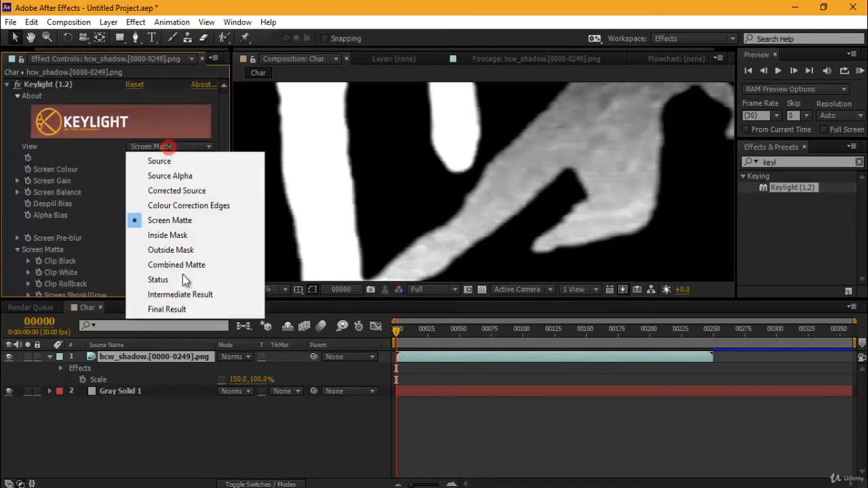
click(174, 308)
scroll(519, 175, down, 4)
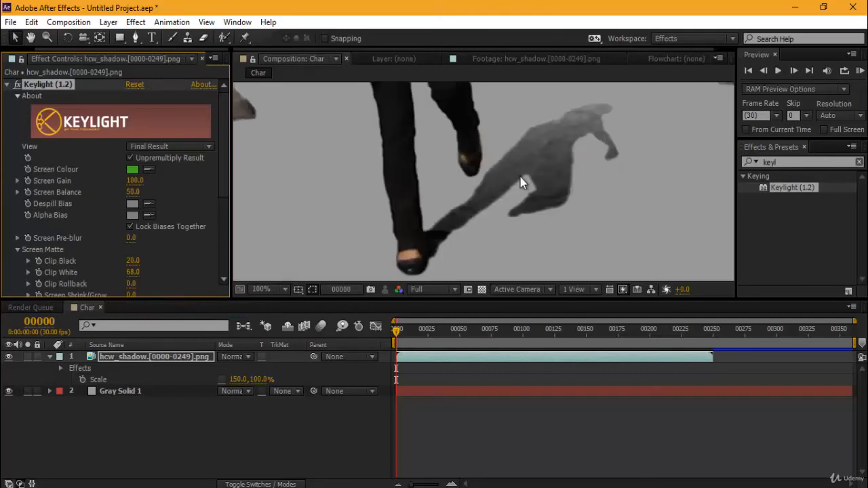
scroll(523, 278, up, 2)
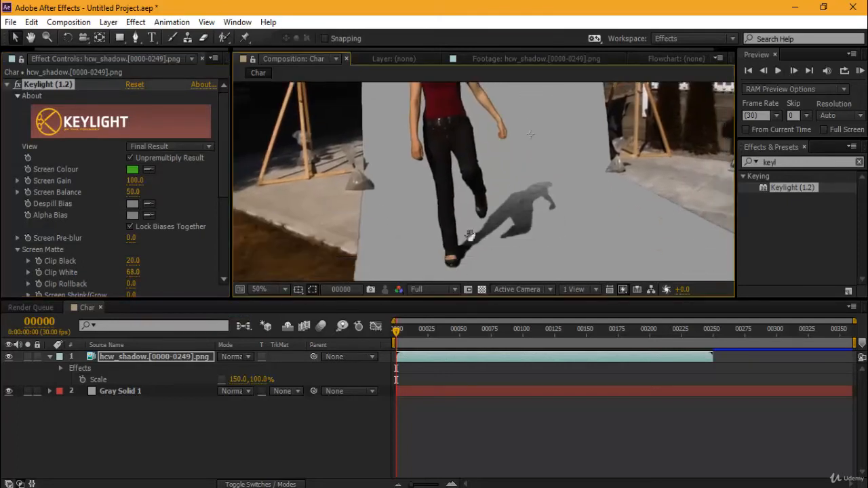
scroll(466, 227, up, 2)
scroll(465, 226, up, 2)
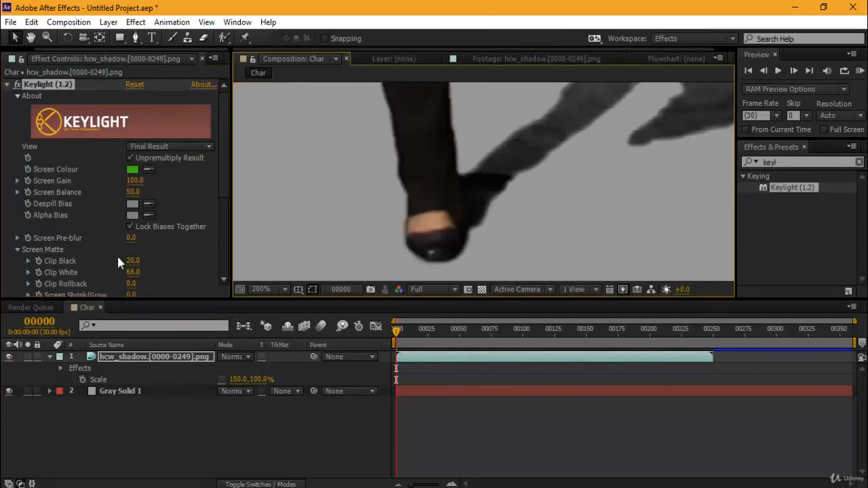
Try an Outside Mask Softness of 1.9 and 1.0, and set it to 0.5.
scroll(136, 258, down, 5)
scroll(113, 197, down, 1)
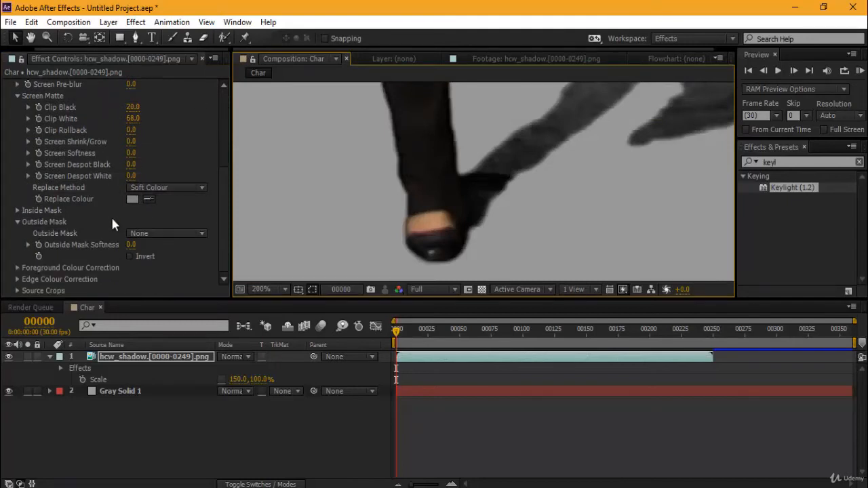
drag(131, 245, 142, 245)
scroll(473, 175, up, 10)
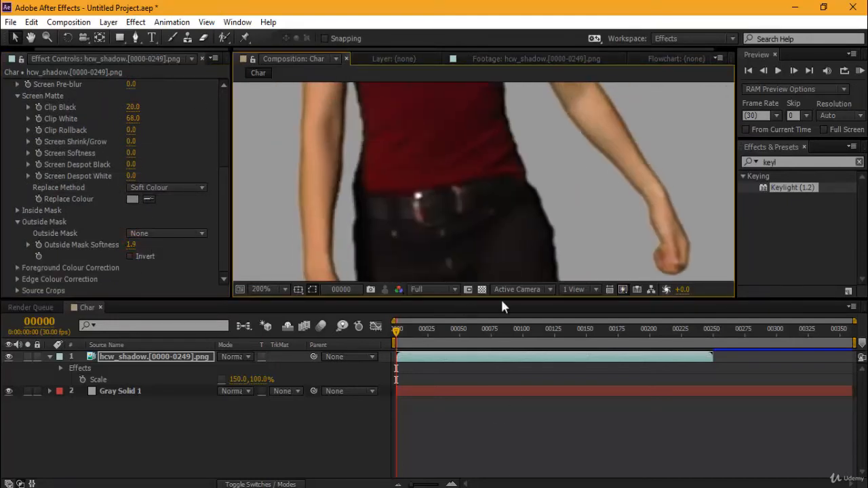
click(134, 244)
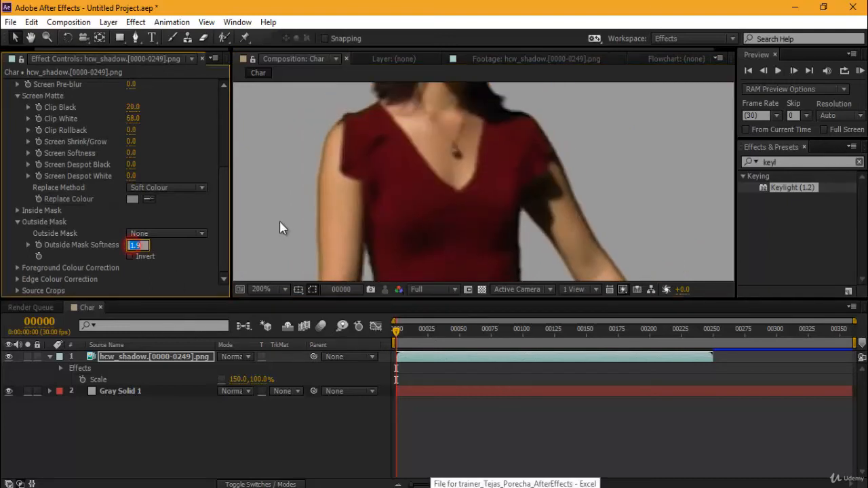
key(Return)
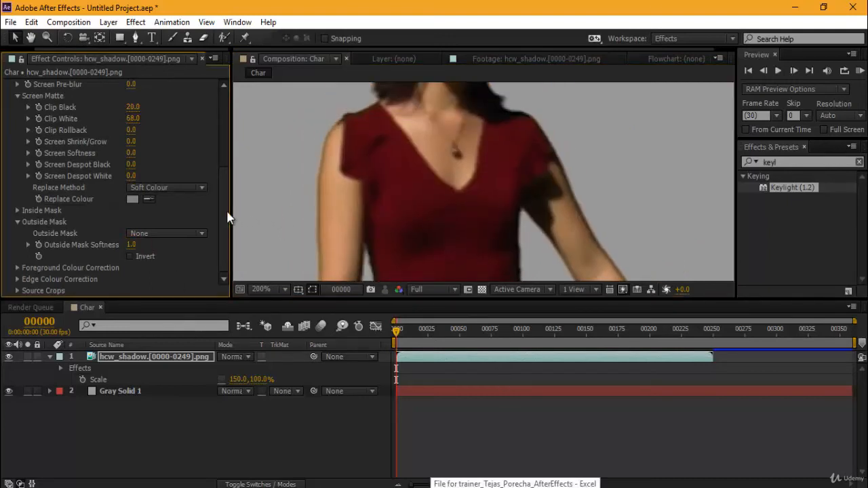
click(129, 245)
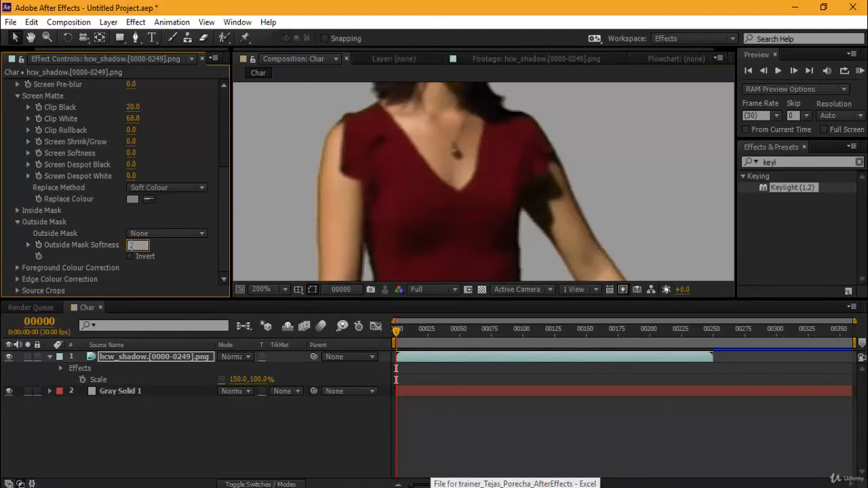
text(0.5)
key(Return)
key(comma)
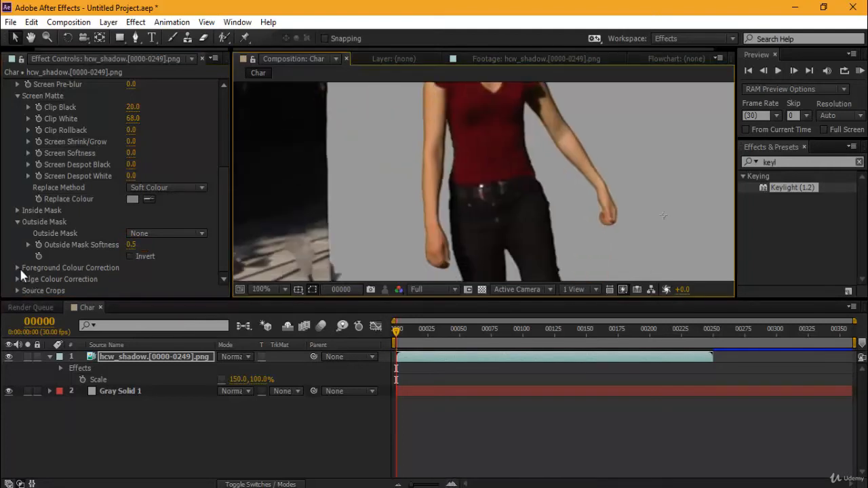
Expand Foreground Colour Correction, Source Crops and Edge Colour Correction, and look through their options.
click(17, 268)
scroll(17, 278, down, 1)
click(17, 290)
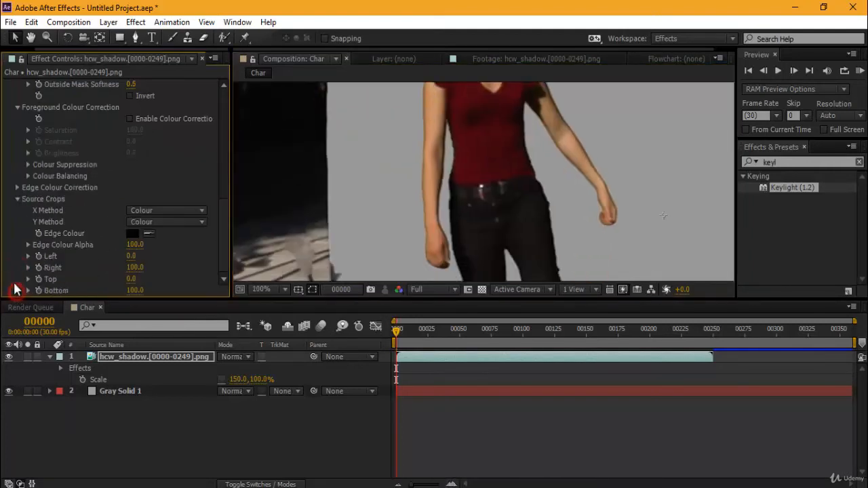
click(18, 188)
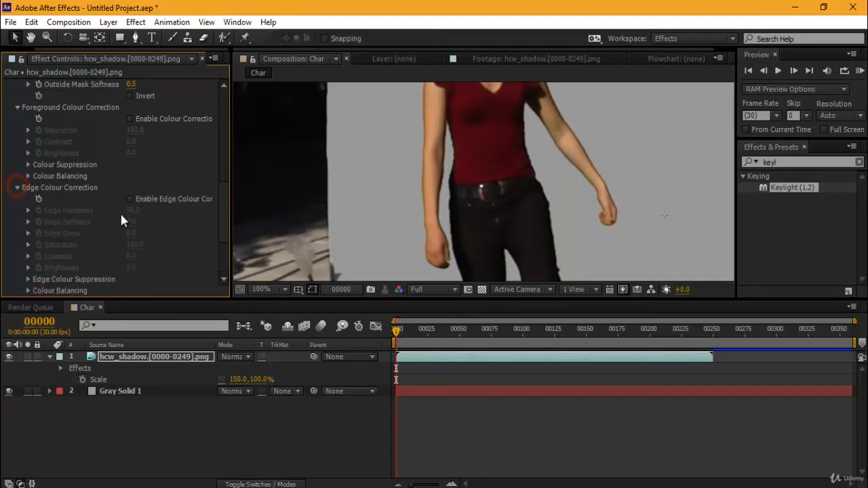
scroll(124, 220, down, 2)
scroll(123, 222, up, 8)
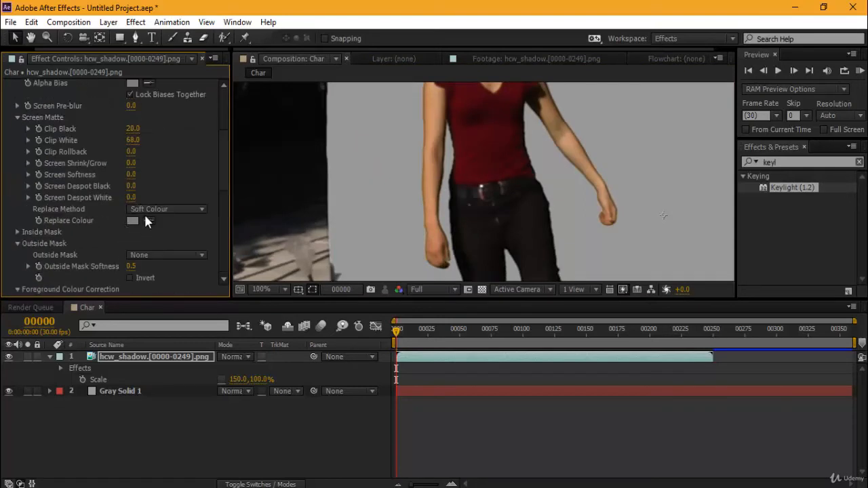
scroll(584, 204, down, 3)
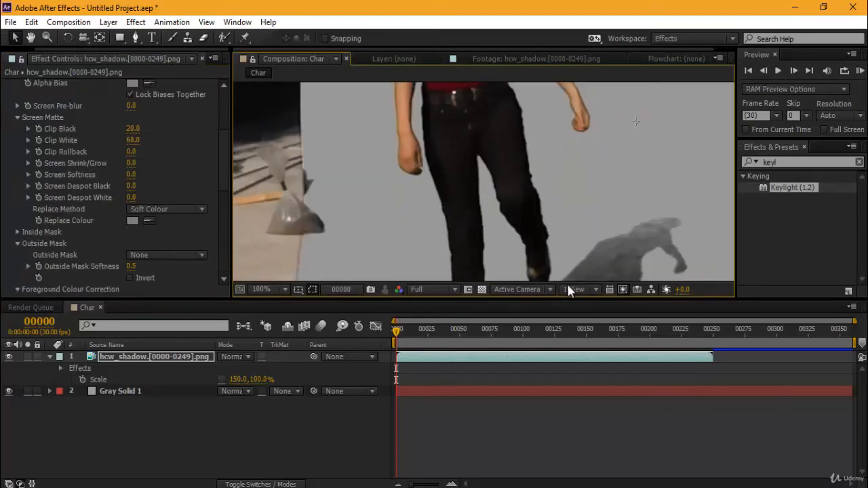
Try adjusting Screen Shrink/Grow and raising Clip Rollback to 2.9, and check the shadow and the woman's upper body.
drag(575, 233, 474, 197)
scroll(76, 189, up, 2)
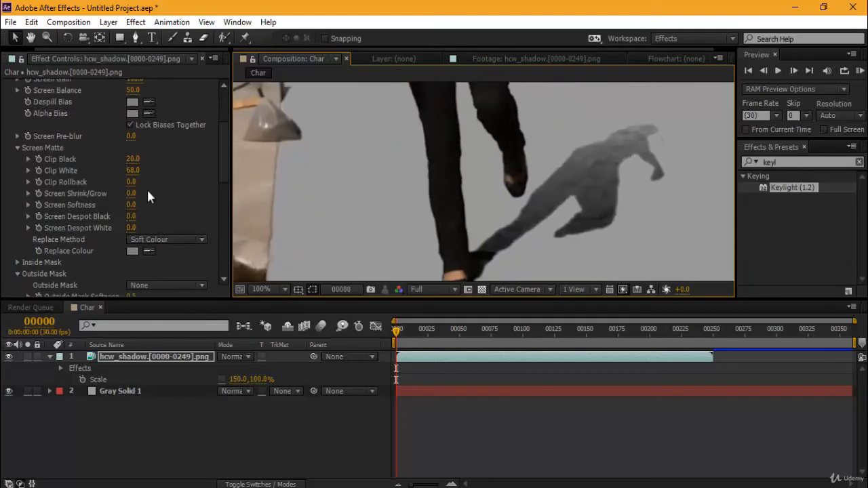
drag(593, 212, 549, 182)
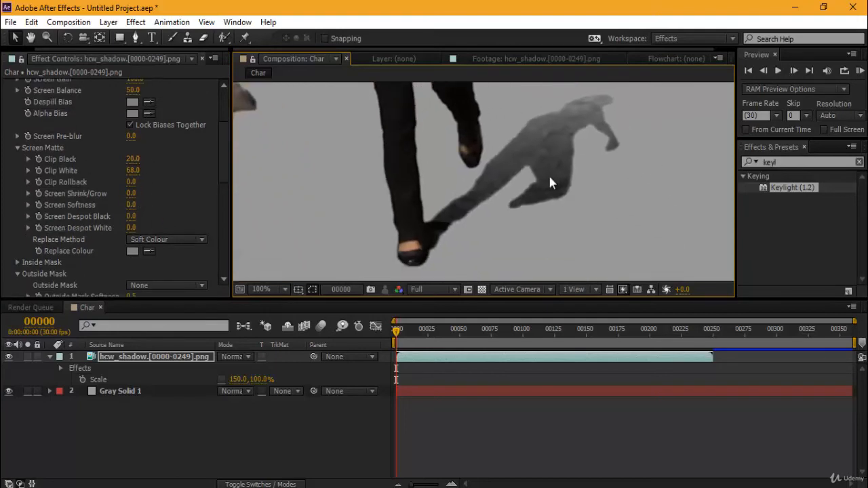
drag(131, 193, 120, 190)
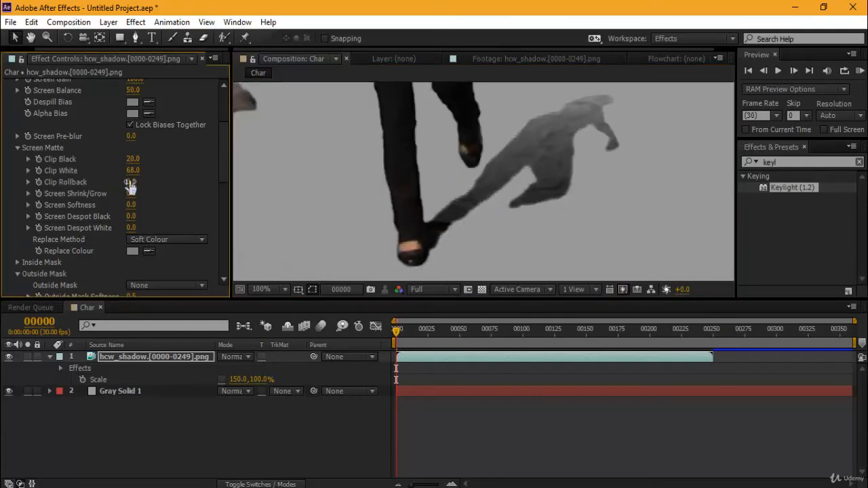
drag(123, 182, 147, 183)
drag(585, 139, 463, 215)
key(period)
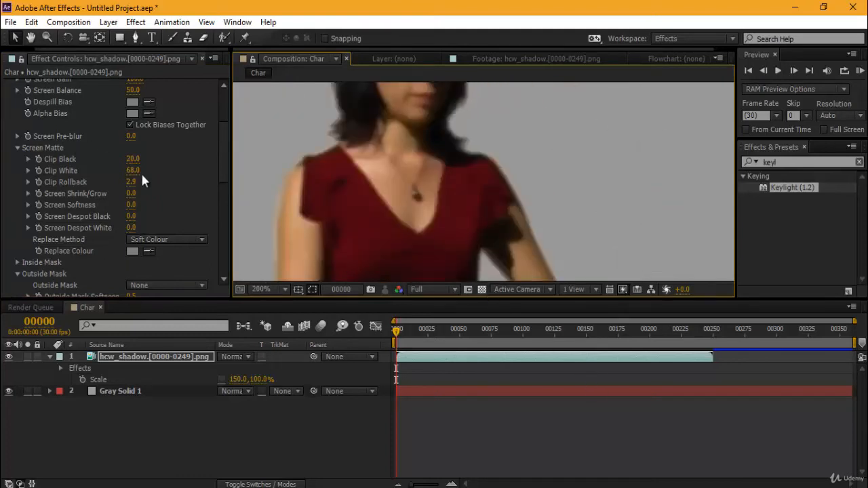
Set Keylight's view to Screen Matte and examine the edges of the woman's matte enlarged.
scroll(173, 106, up, 3)
click(170, 146)
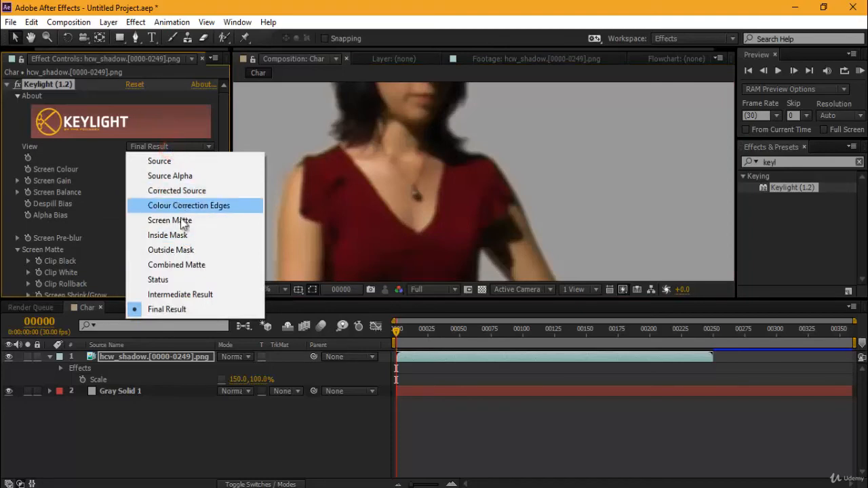
click(180, 218)
drag(514, 183, 498, 175)
scroll(557, 183, up, 2)
scroll(648, 164, down, 2)
scroll(497, 176, up, 2)
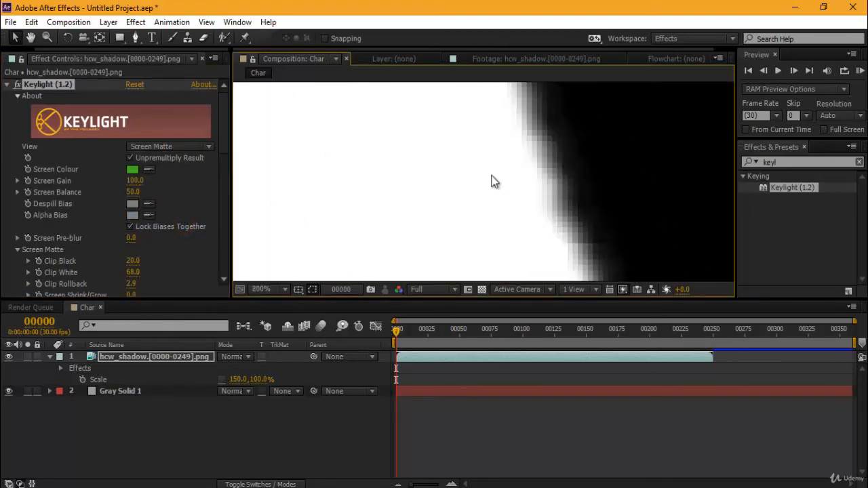
scroll(492, 177, up, 2)
scroll(159, 256, down, 3)
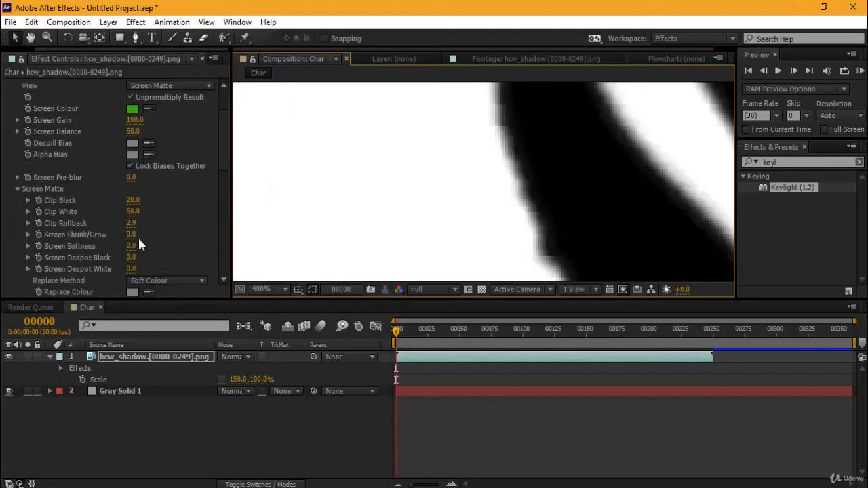
Try different Clip Rollback values against the woman's matte and set it to 0.4.
drag(131, 223, 109, 223)
scroll(561, 184, down, 4)
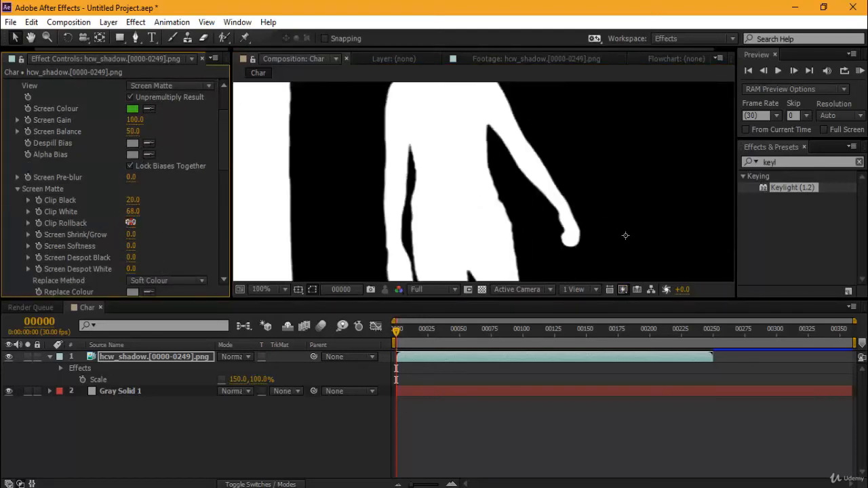
click(131, 223)
text(0.4)
key(Return)
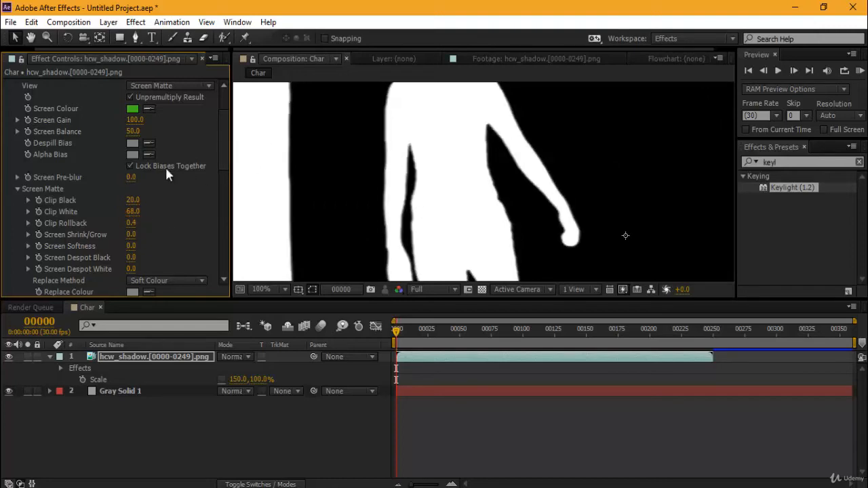
Set Keylight's view to Final Result, check the arm's edge enlarged, and set Clip Rollback to 0.2.
scroll(182, 179, up, 1)
click(172, 115)
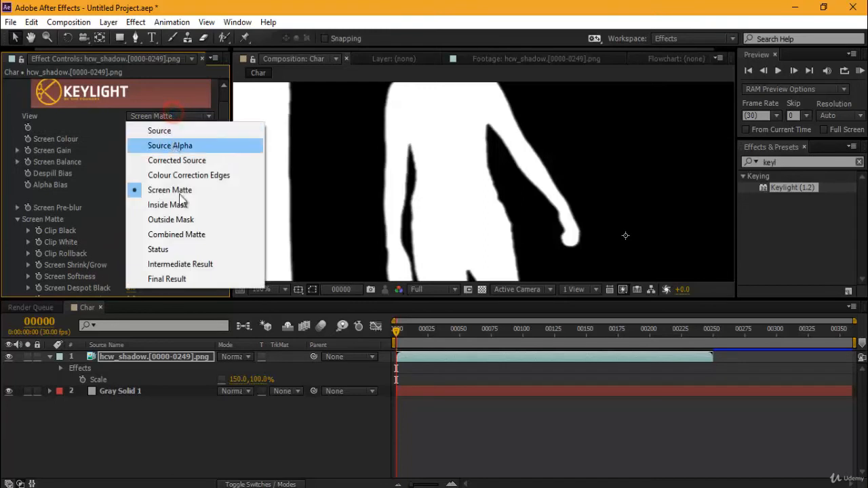
click(180, 279)
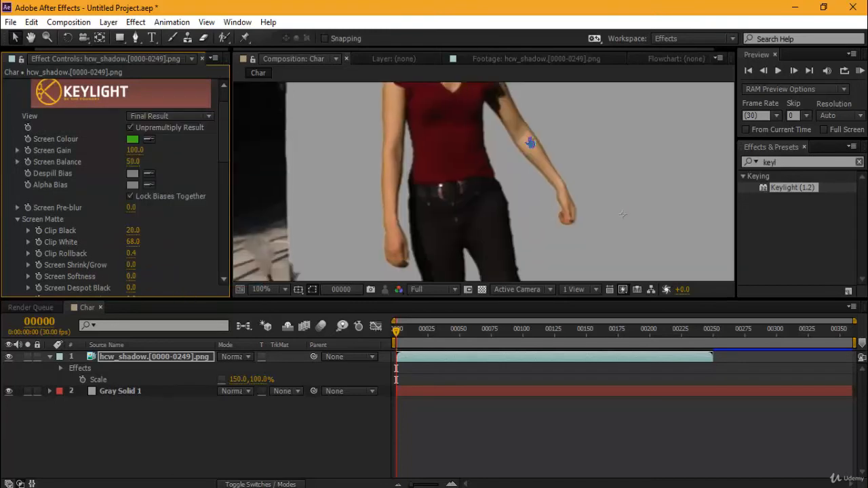
scroll(513, 196, up, 4)
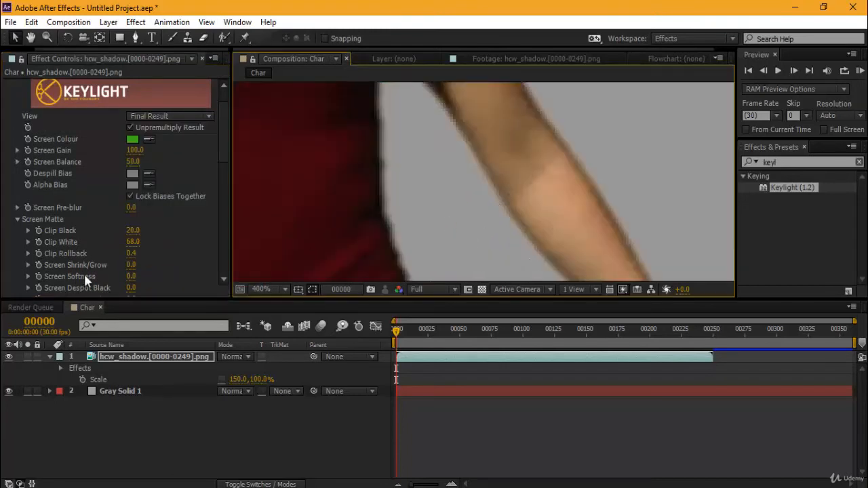
click(133, 253)
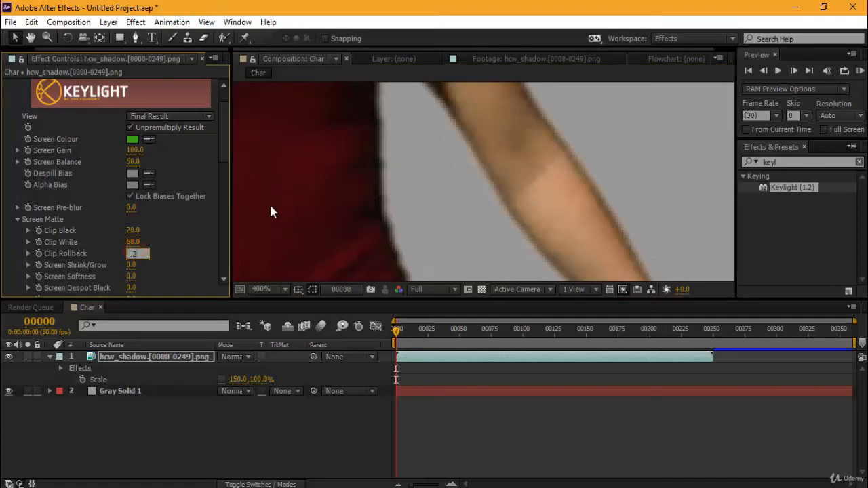
key(Return)
scroll(432, 190, down, 4)
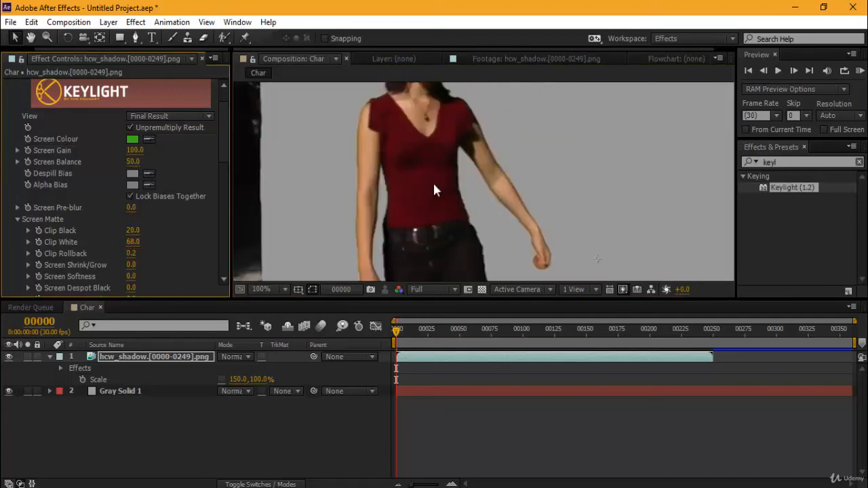
Try Keylight's Screen Softness at 1.1 and 3.6, and check the woman's edges and hair enlarged.
drag(488, 224, 497, 163)
drag(507, 199, 510, 120)
drag(507, 250, 510, 181)
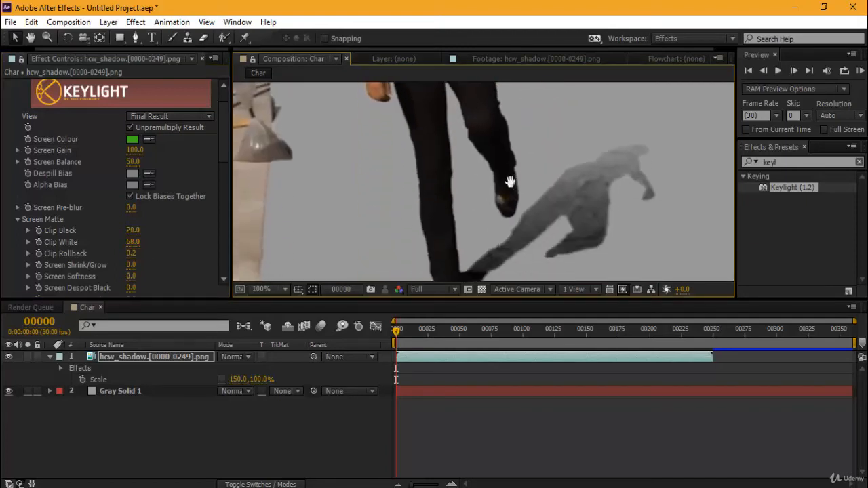
drag(588, 228, 568, 177)
scroll(143, 198, down, 1)
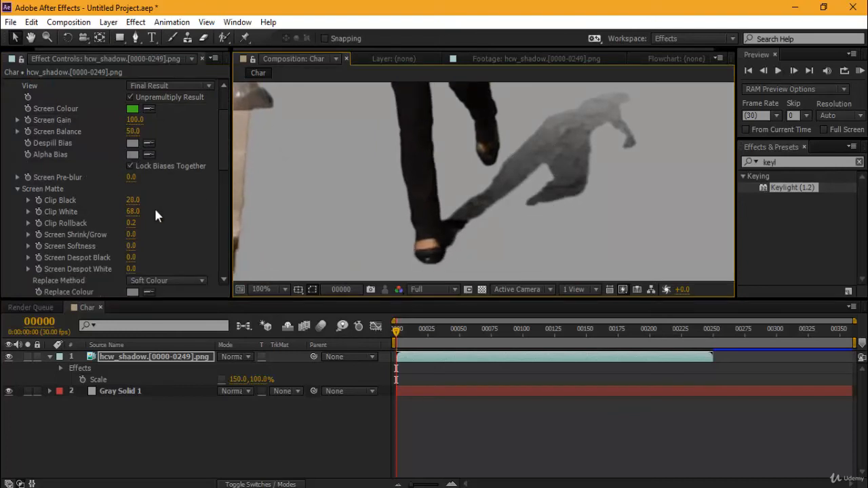
drag(131, 246, 139, 248)
drag(430, 219, 464, 312)
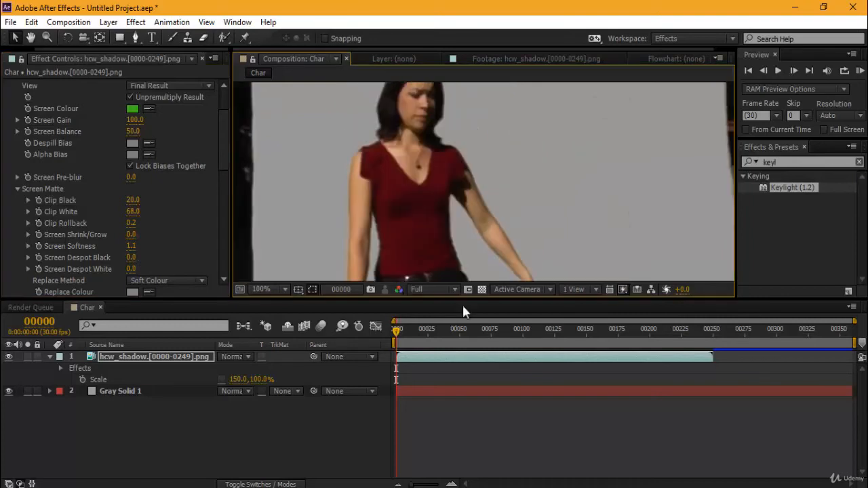
drag(135, 250, 158, 250)
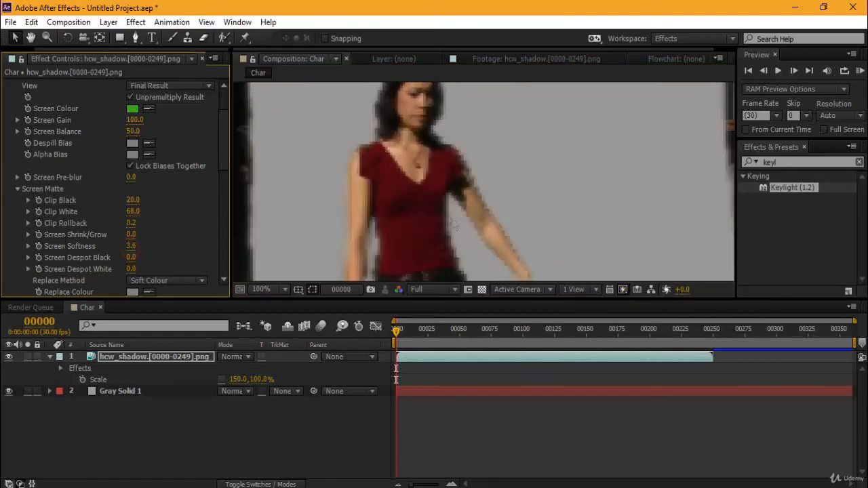
drag(431, 187, 456, 250)
scroll(441, 214, up, 4)
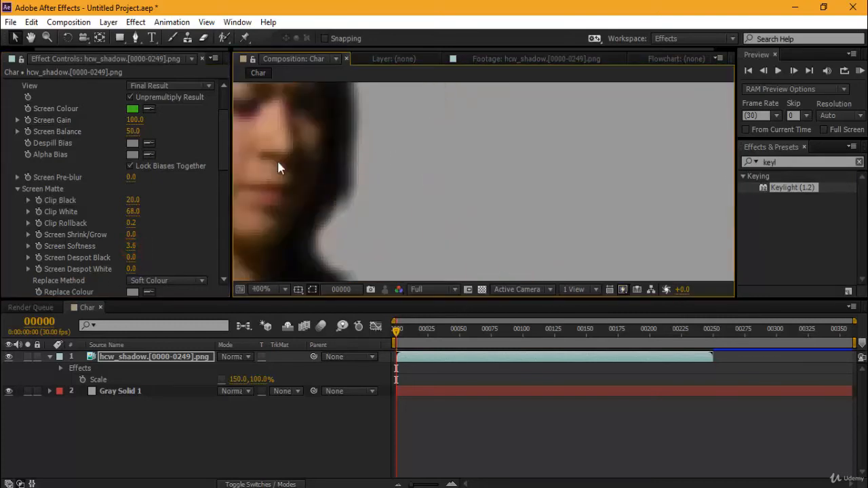
scroll(277, 168, down, 2)
Set Keylight's Screen Softness to 0.2 and check the woman's feet and shadow.
click(132, 248)
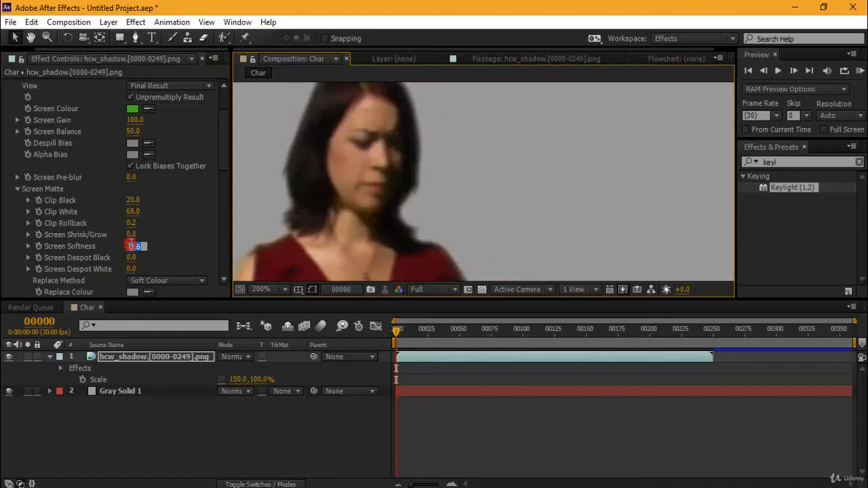
text(0.2)
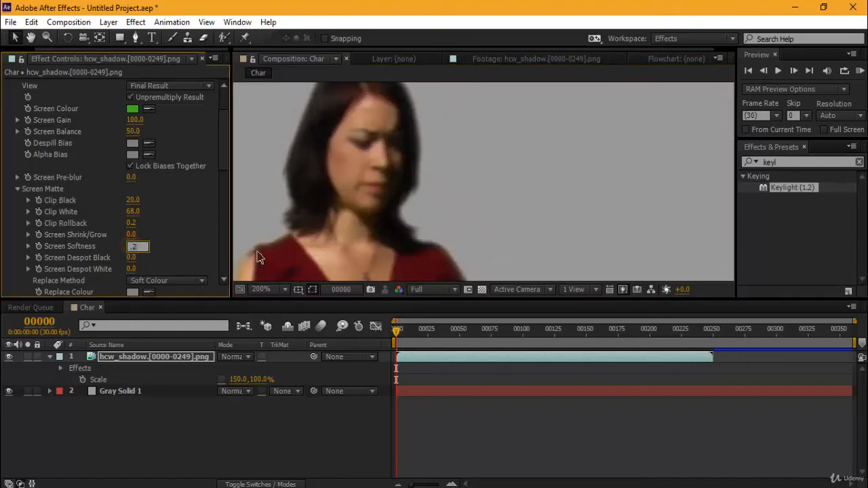
key(Return)
scroll(273, 263, down, 2)
drag(367, 245, 477, 82)
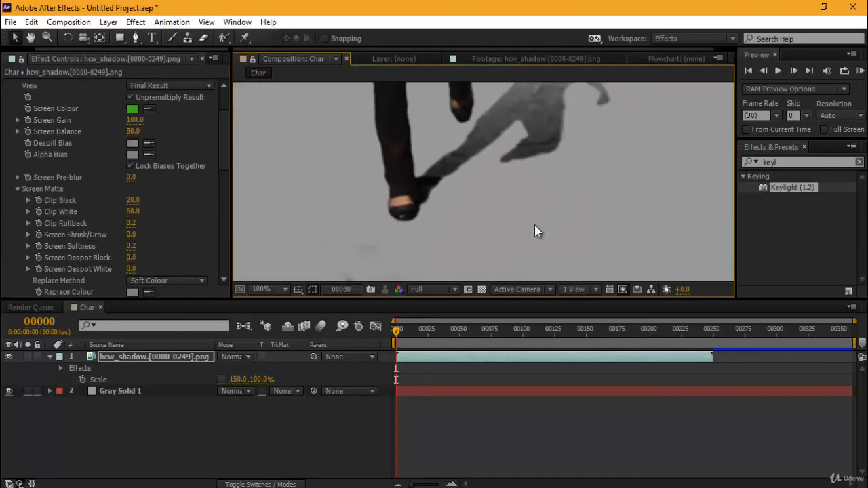
Hide and reshow the Gray Solid 1 layer to compare backgrounds, and examine the keyed woman and her shadow.
key(comma)
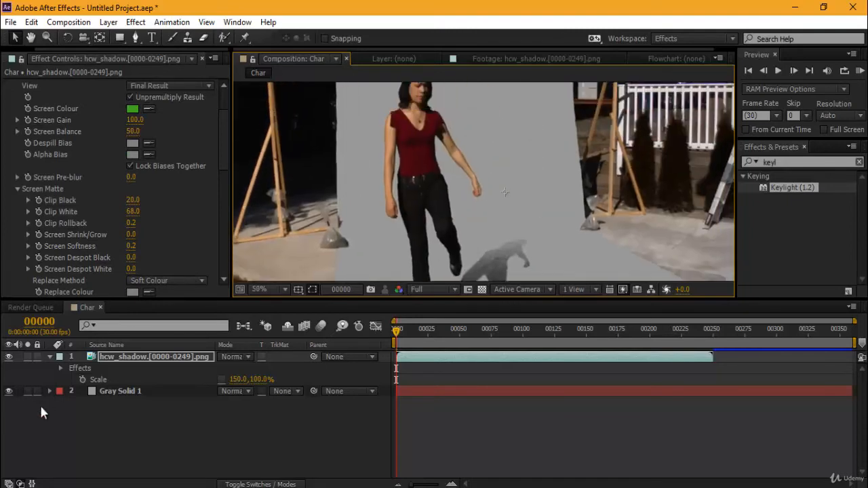
click(8, 391)
key(comma)
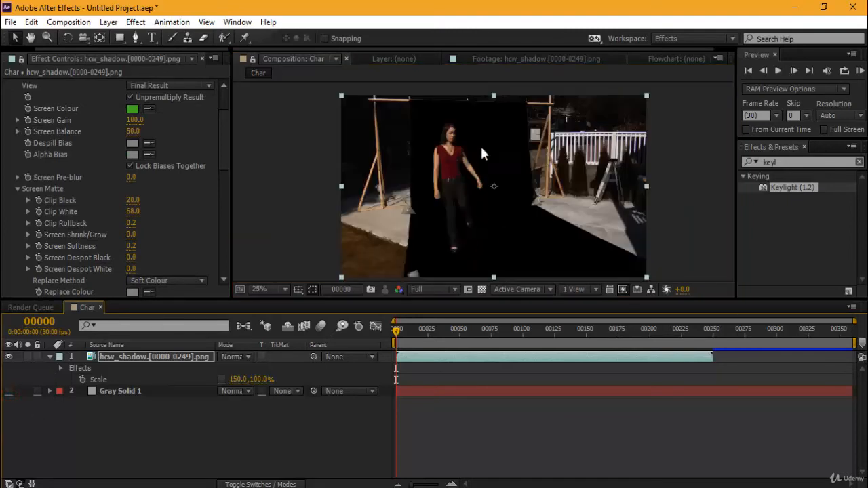
click(9, 391)
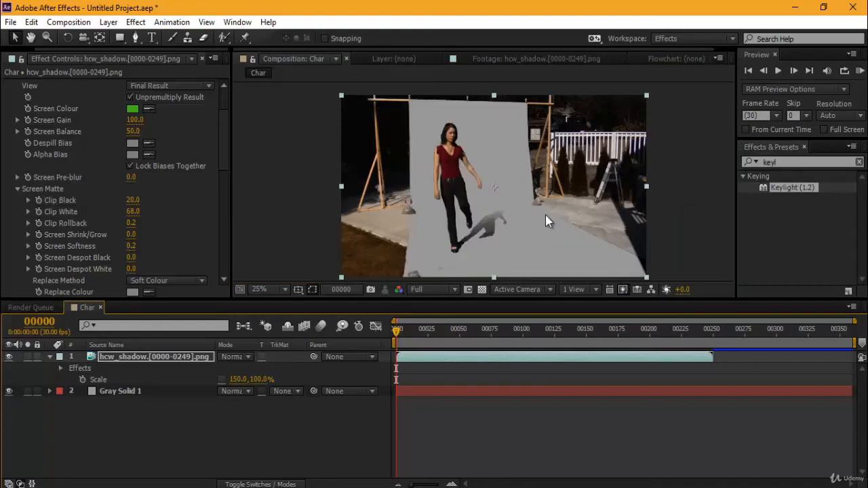
click(490, 445)
scroll(490, 200, up, 4)
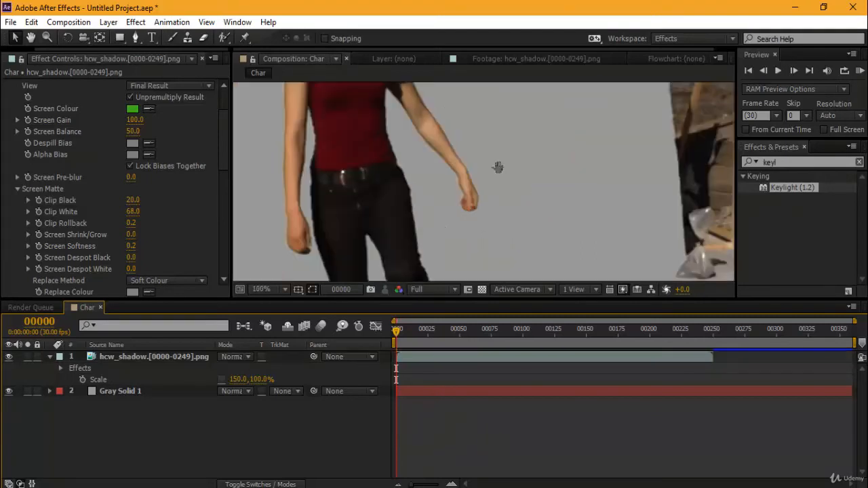
scroll(456, 158, down, 2)
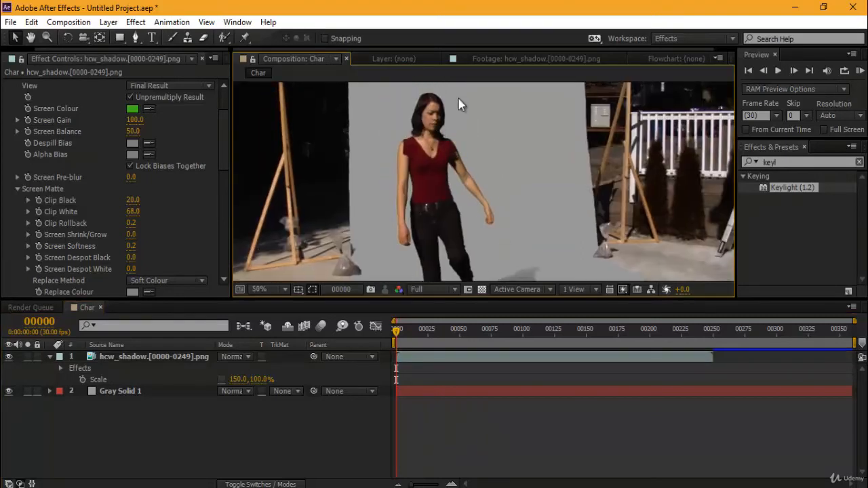
drag(538, 253, 529, 143)
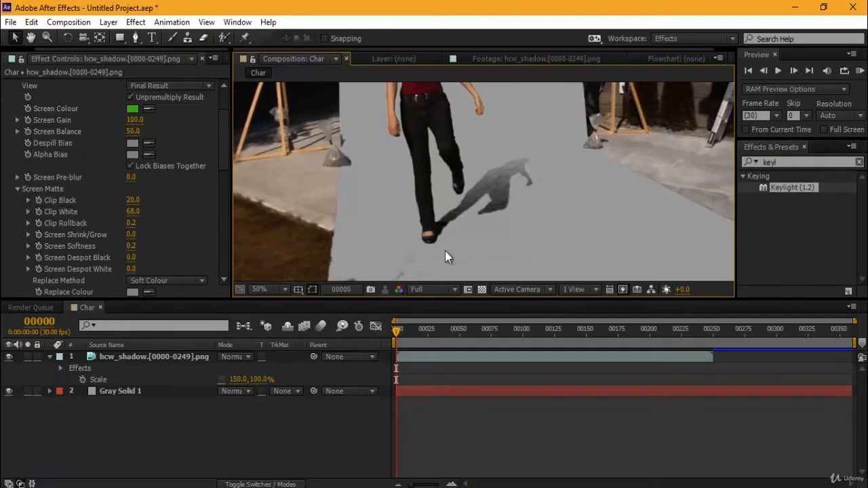
drag(367, 137, 401, 274)
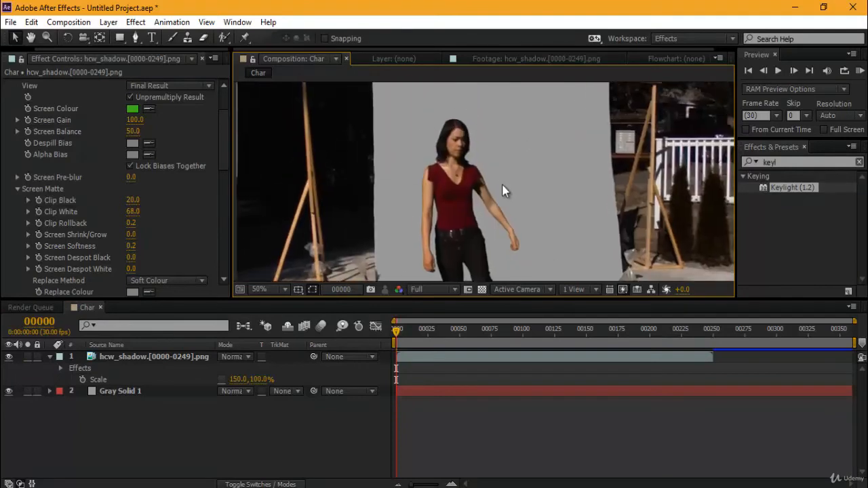
Start a Pen mask on the hcw_shadow layer from above the woman's head, down past her extended arm and around the shadow and feet.
click(136, 38)
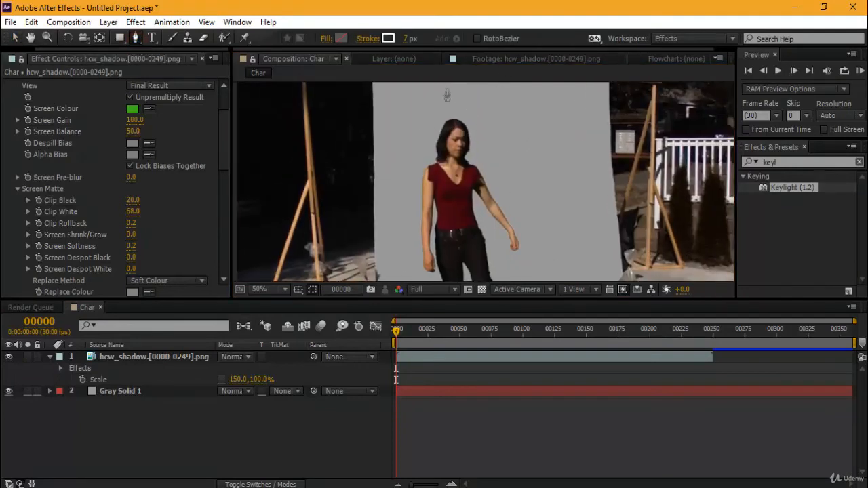
click(152, 358)
click(457, 99)
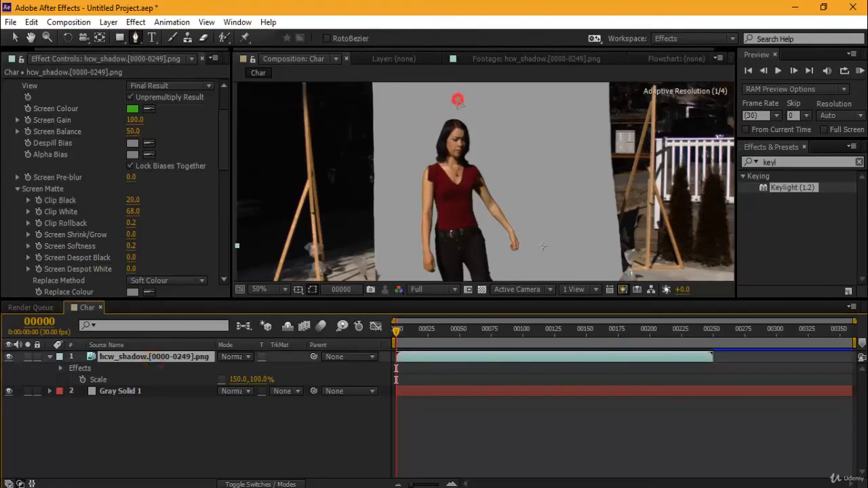
click(491, 135)
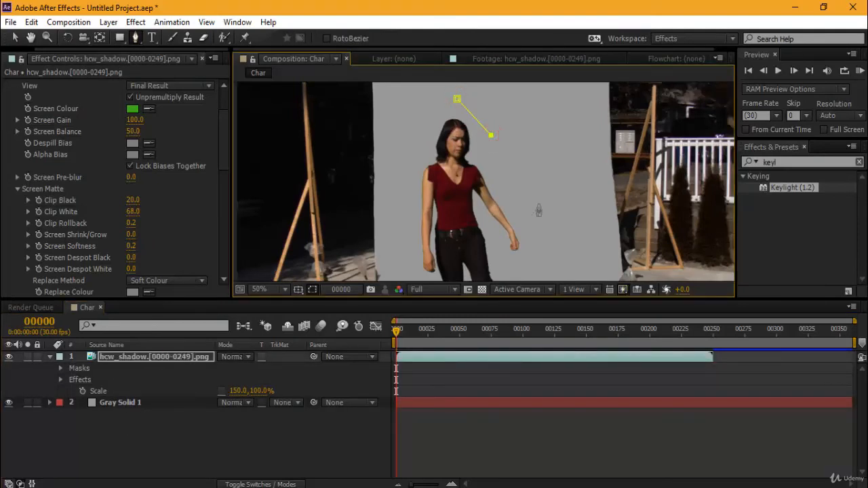
click(543, 188)
scroll(547, 176, down, 3)
click(546, 190)
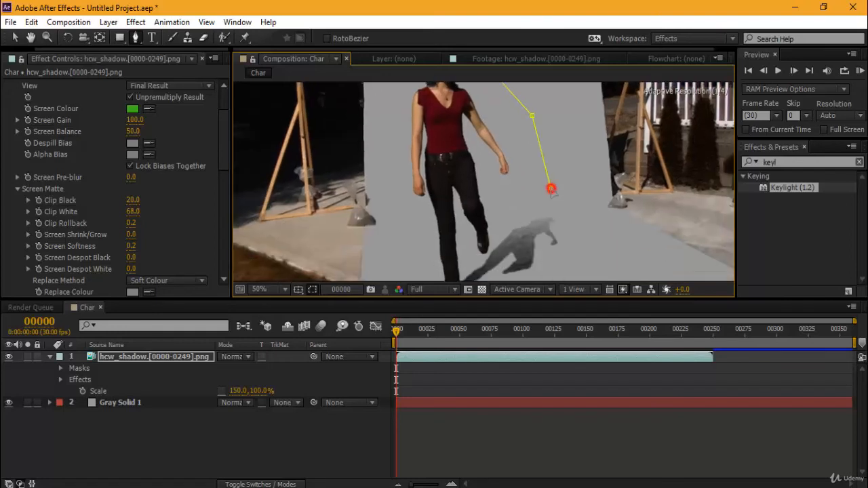
click(567, 218)
scroll(571, 217, down, 3)
click(584, 182)
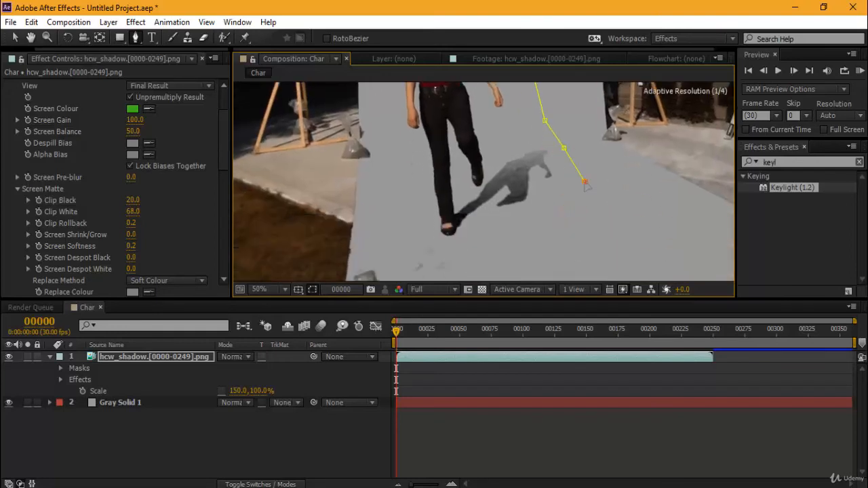
click(555, 225)
click(487, 250)
click(413, 243)
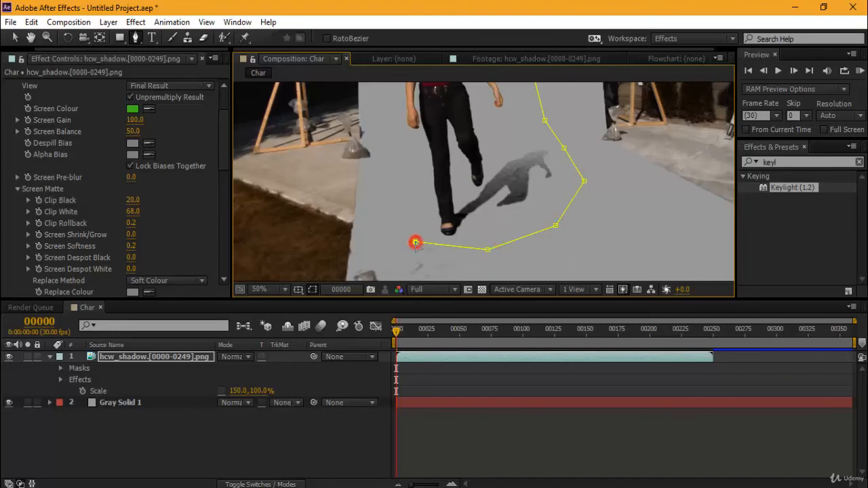
Continue the mask up the woman's other side, close it above her head, and return to the Selection tool.
click(390, 206)
click(383, 150)
drag(383, 150, 393, 242)
click(384, 198)
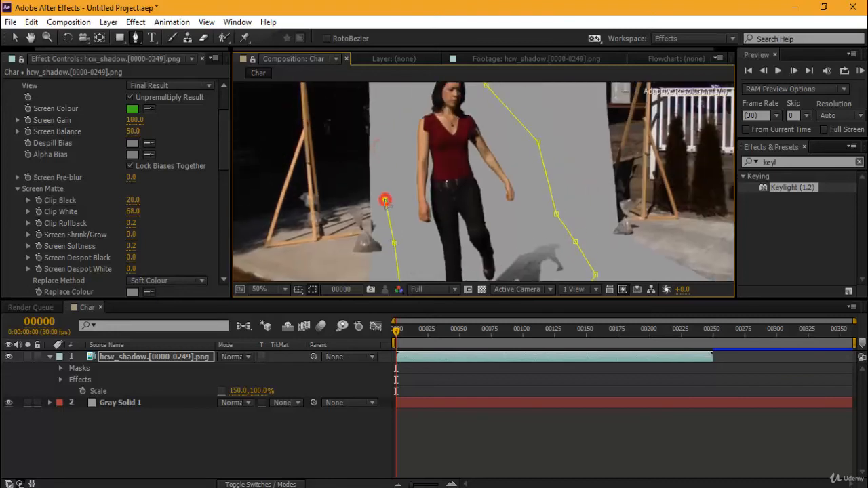
click(386, 120)
drag(387, 120, 395, 196)
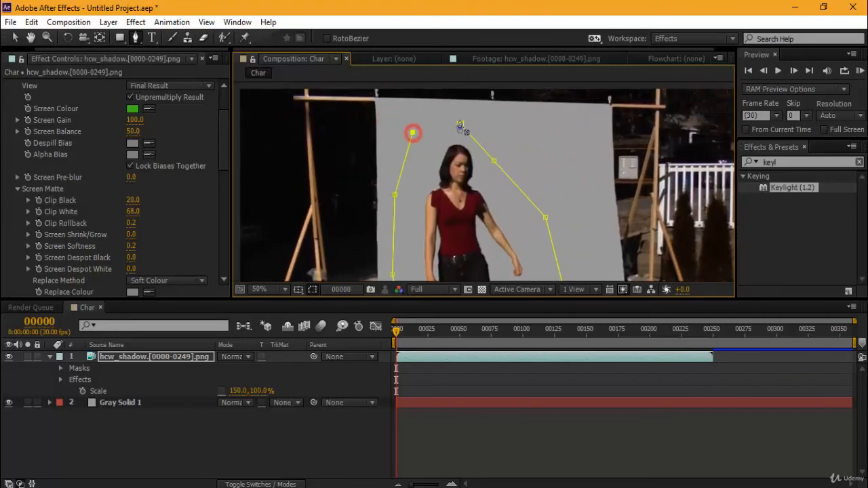
click(460, 125)
key(comma)
drag(557, 163, 525, 110)
click(15, 37)
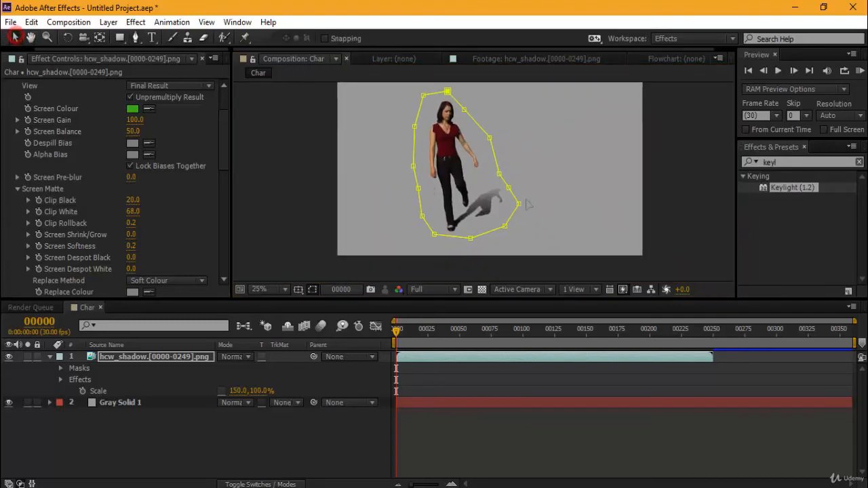
Preview the masked clip, return to frame 0, and move the two mask points beside the woman's head and extended arm outward.
key(space)
scroll(514, 224, up, 4)
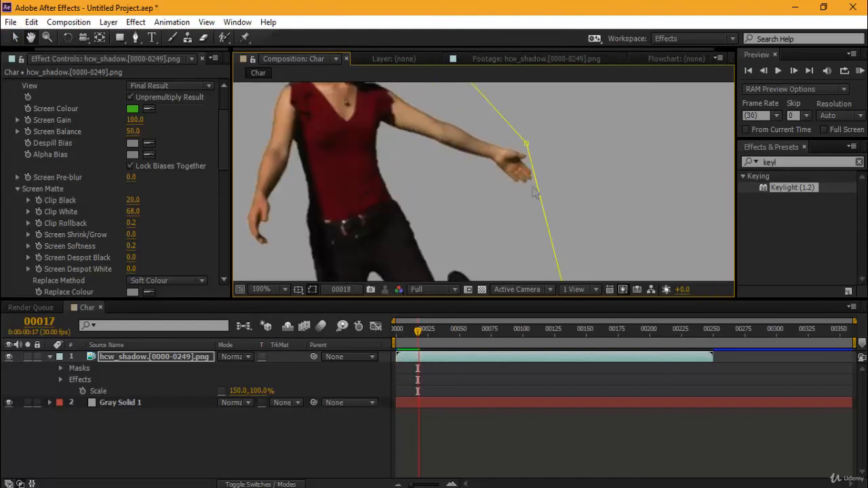
scroll(534, 192, down, 4)
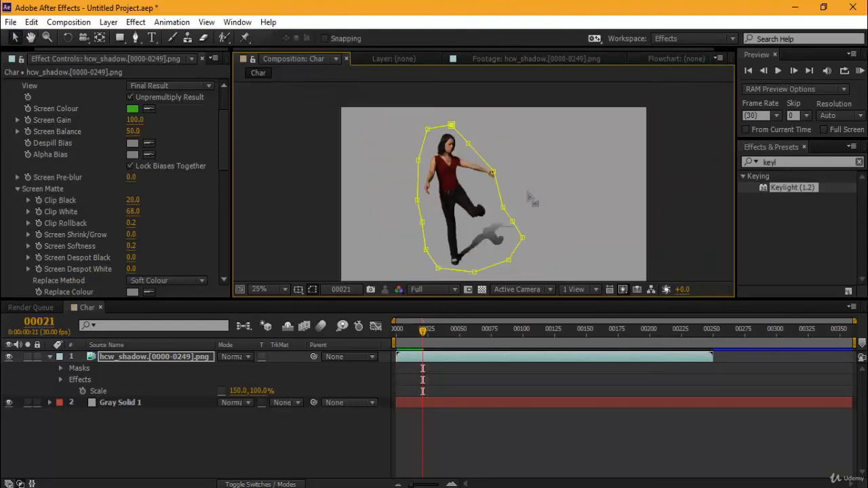
scroll(491, 202, up, 2)
drag(422, 328, 372, 330)
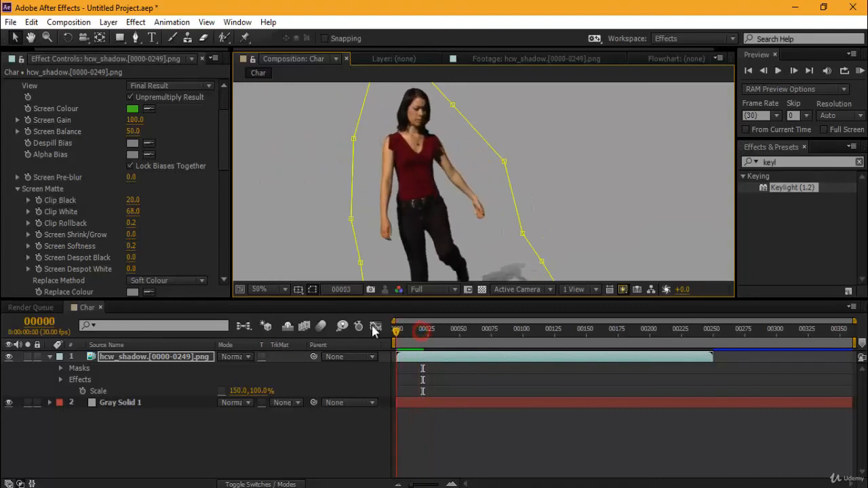
drag(504, 163, 523, 142)
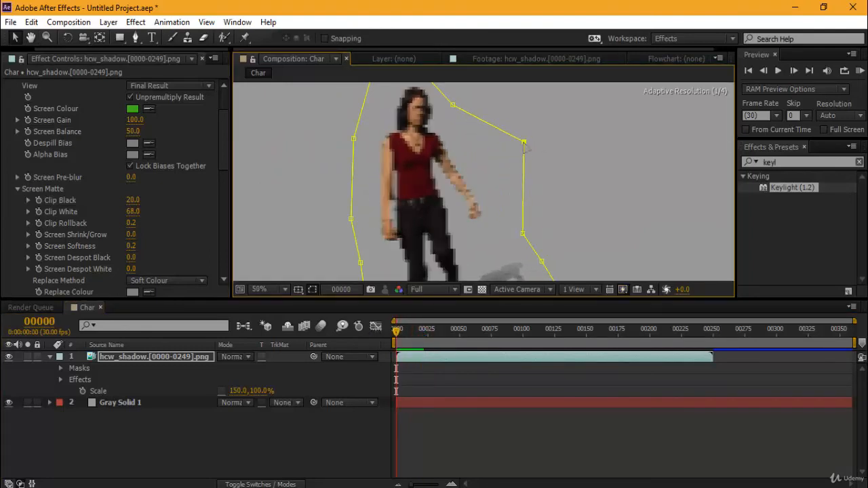
drag(452, 106, 474, 89)
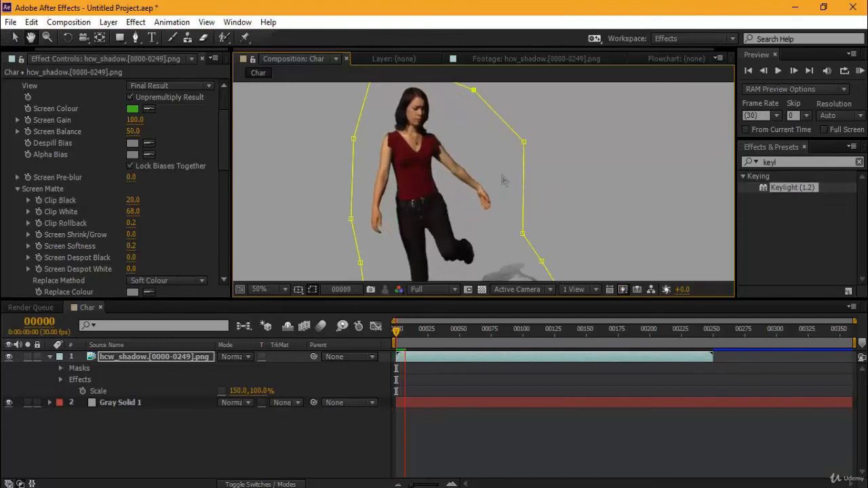
At frame 17, delete the mask point crossing the shadow's arm and move the point just above it outward.
drag(491, 222, 508, 157)
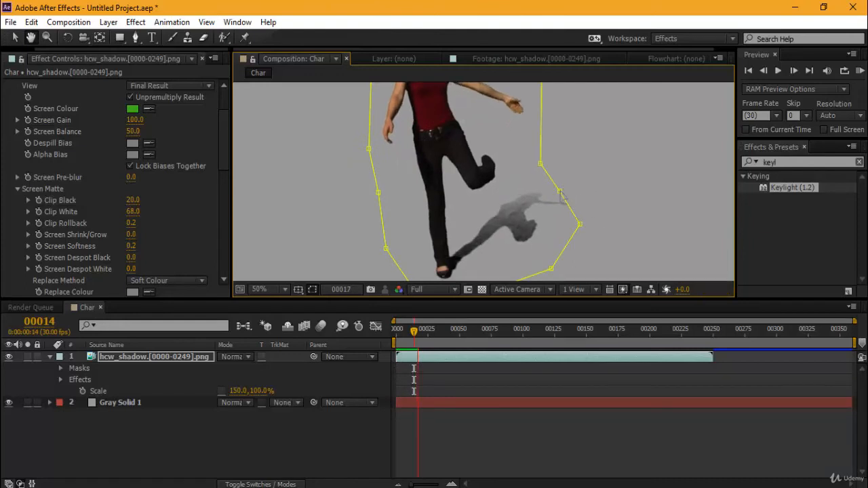
click(561, 193)
key(Delete)
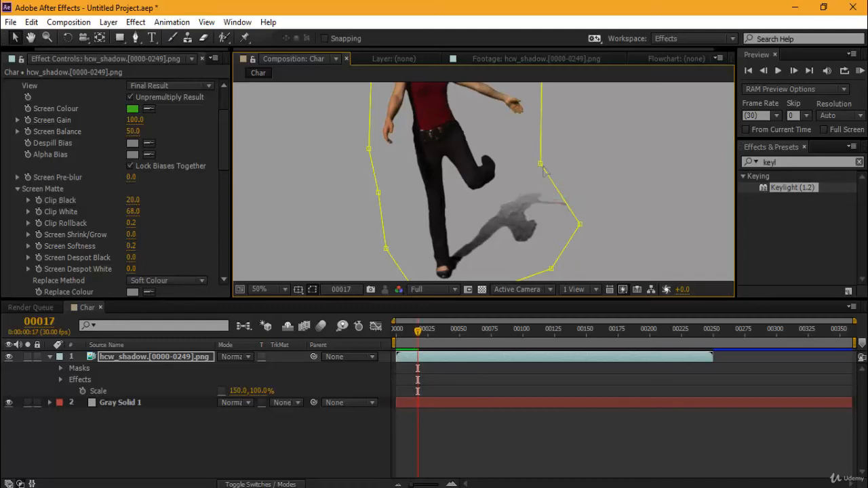
drag(540, 163, 573, 159)
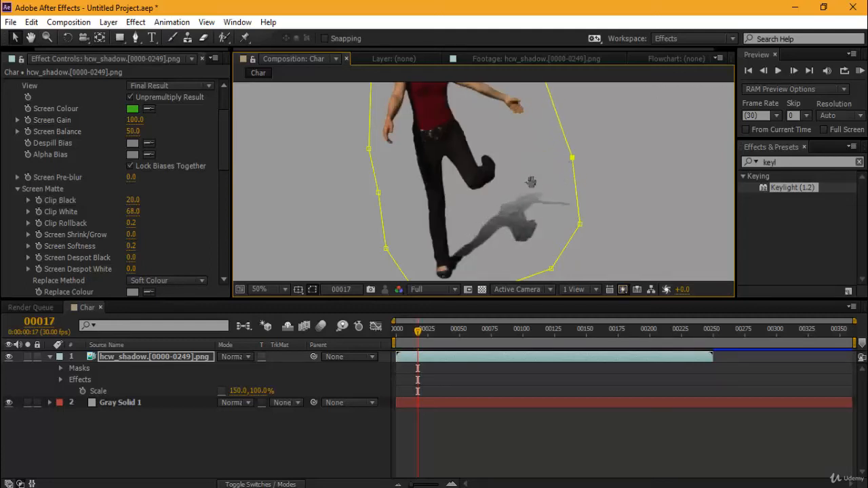
Move the three mask points beside the woman's hand and standing leg outward, on the side away from the shadow.
drag(519, 212, 561, 181)
click(408, 116)
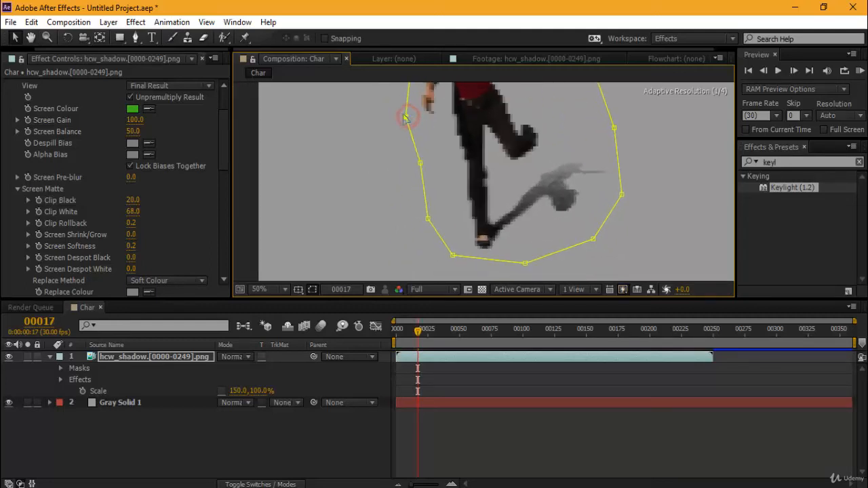
drag(421, 165, 403, 164)
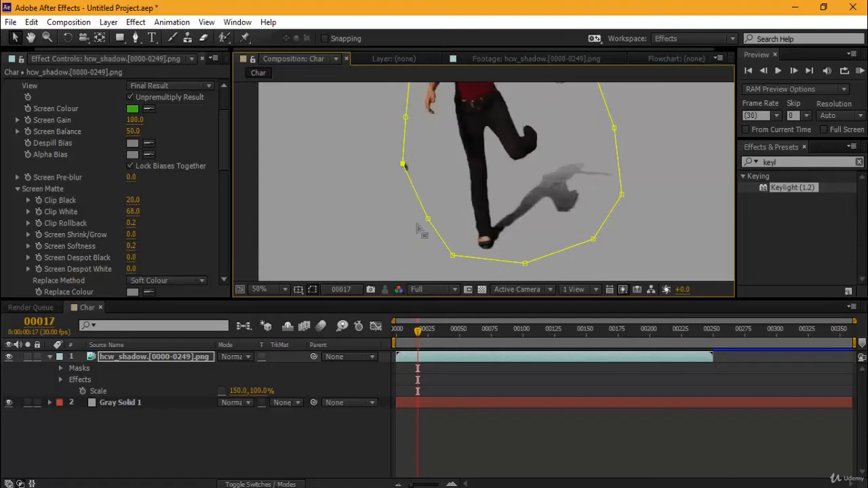
drag(428, 220, 408, 237)
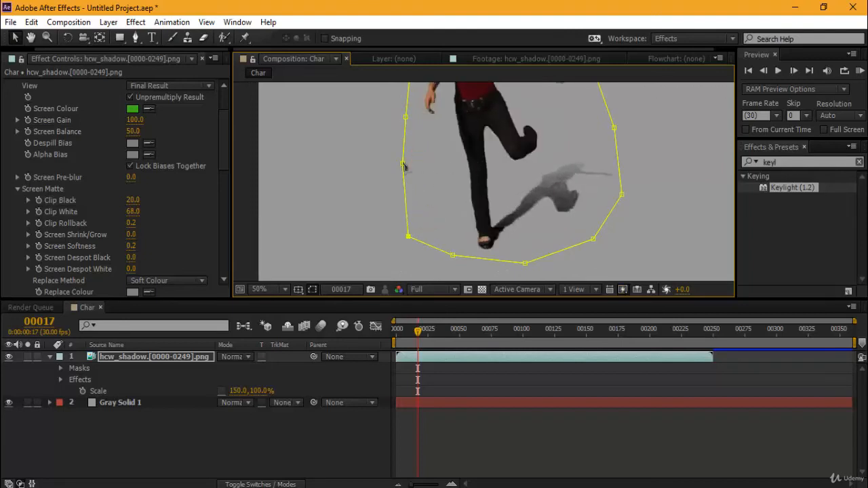
Move the mask points beside the woman's standing leg and foot inward, on the side away from the shadow.
drag(403, 165, 412, 167)
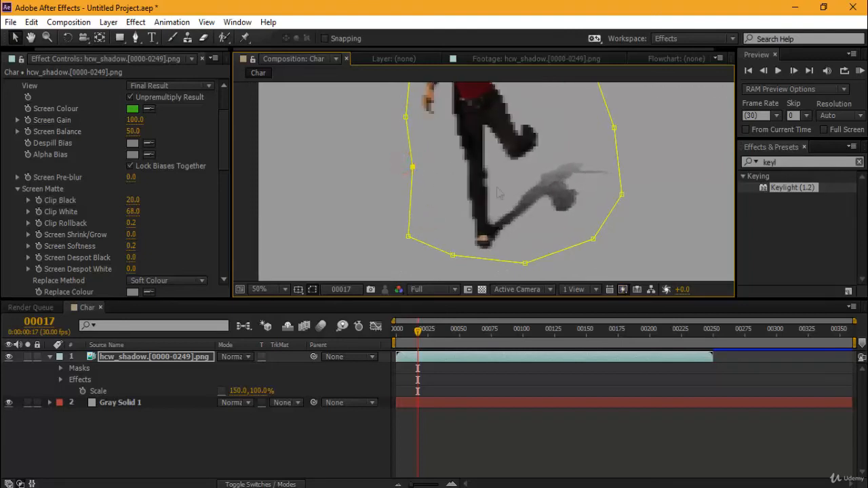
click(409, 239)
scroll(412, 265, up, 5)
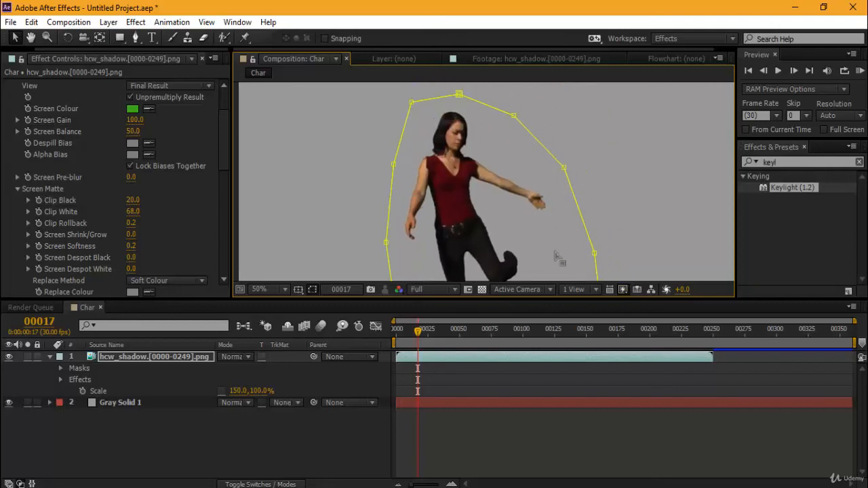
scroll(593, 238, down, 3)
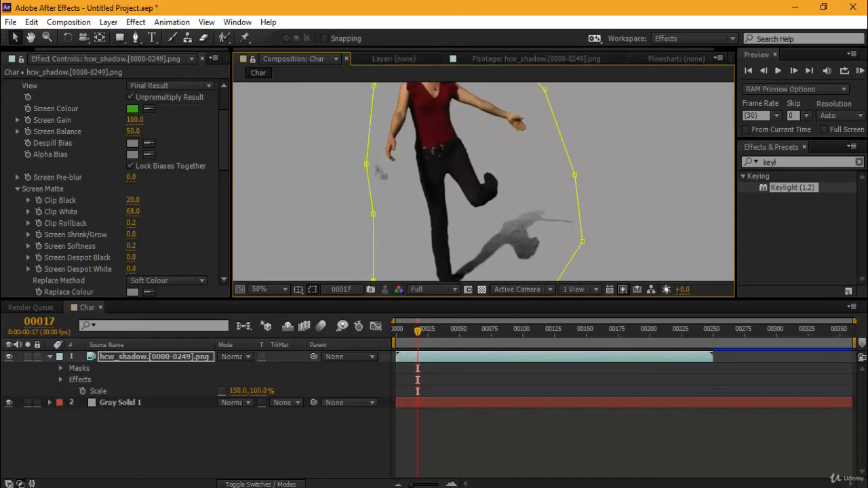
Pull the mask point beside the standing leg far out past the frame edge, return it beside the leg, and deselect the layer.
drag(373, 213, 233, 203)
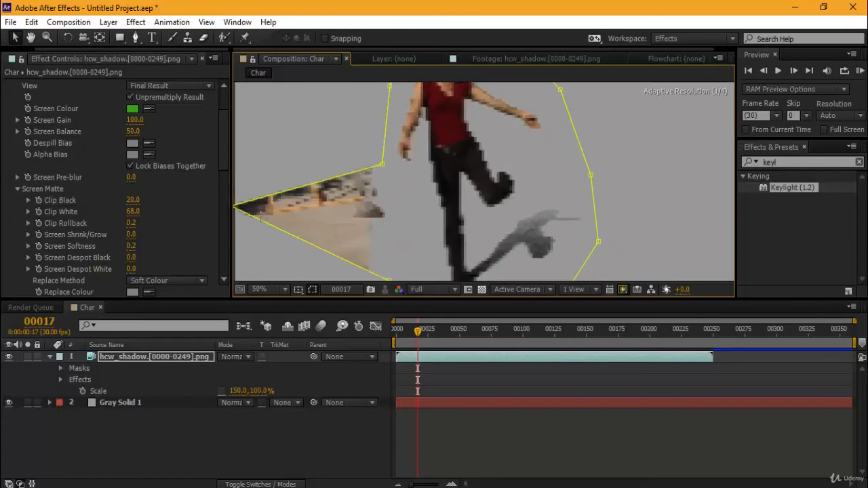
key(comma)
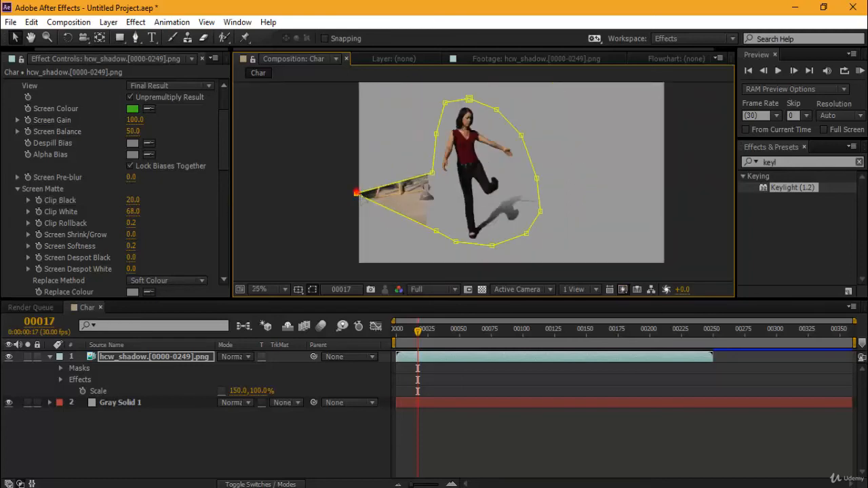
drag(356, 192, 432, 205)
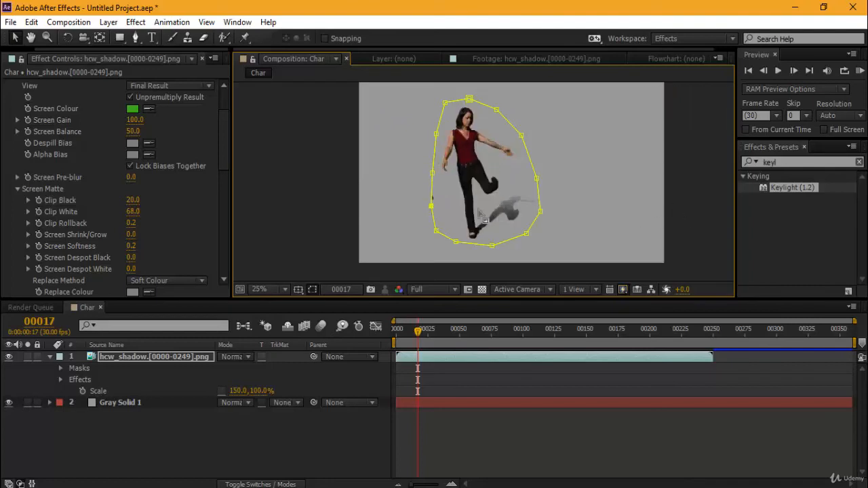
key(period)
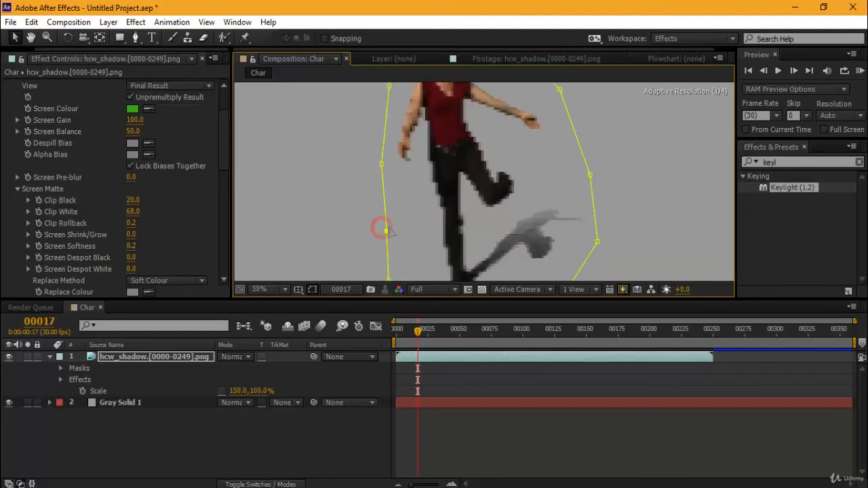
key(comma)
click(571, 459)
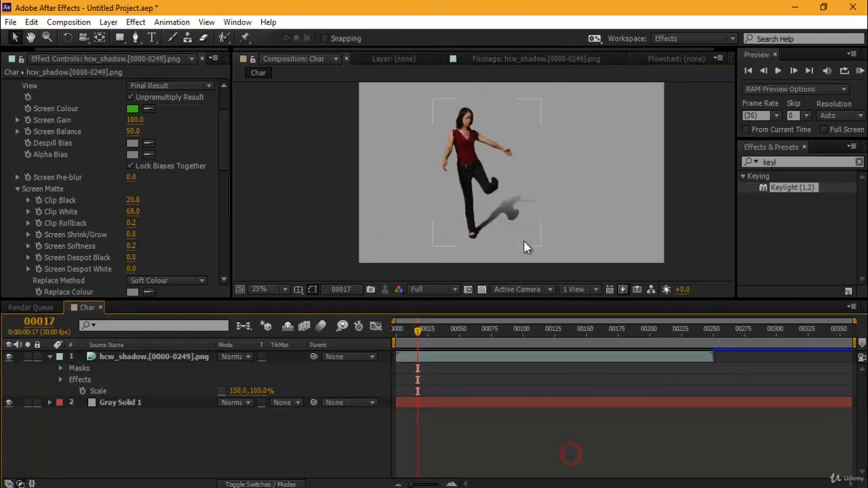
Preview the masked clip from frame 17 and check the keyed woman up to frame 42.
key(period)
key(comma)
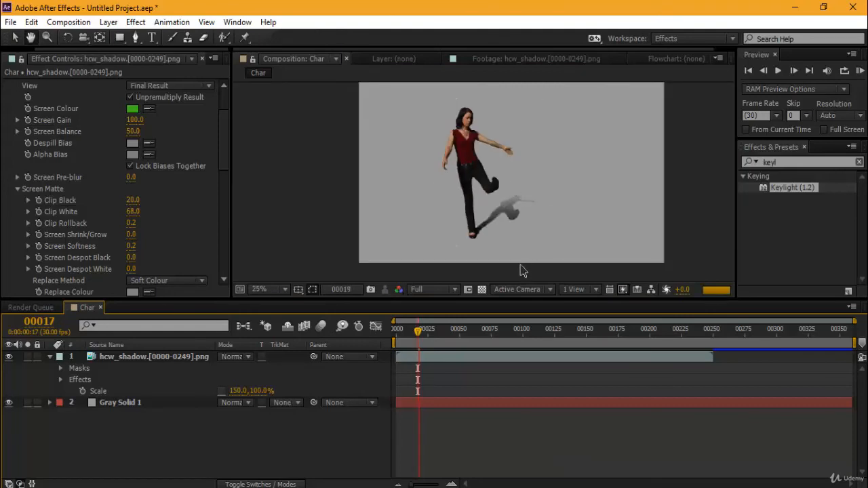
click(491, 190)
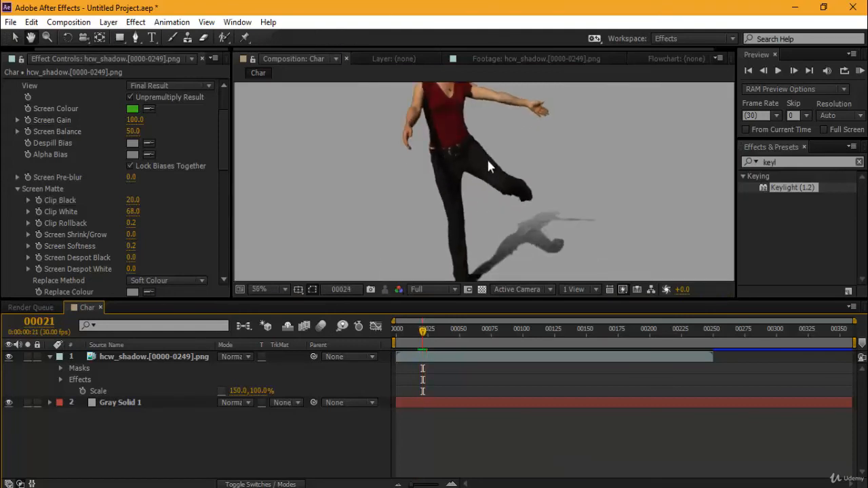
drag(486, 169, 482, 233)
click(449, 332)
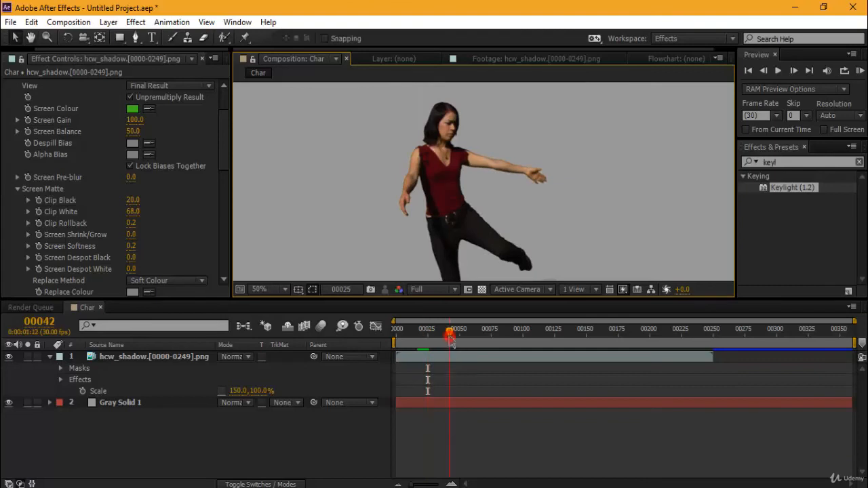
key(comma)
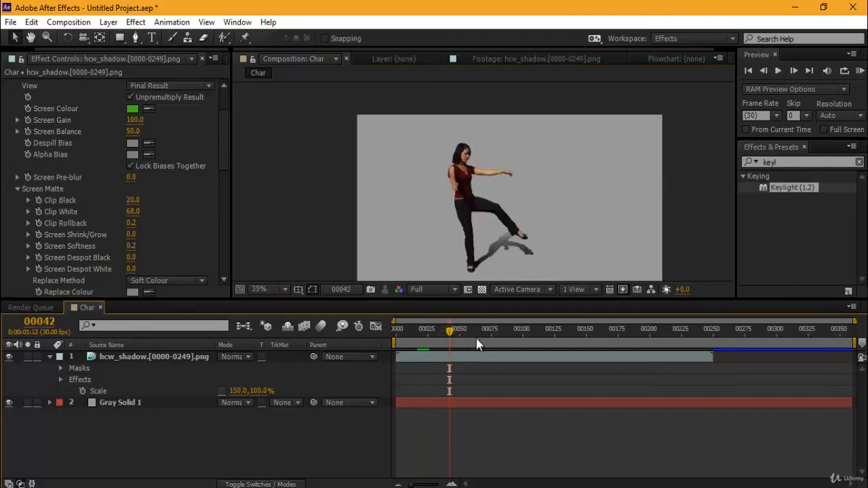
Inspect the feet and shadow up close at frame 63 and check further frames up to 235.
click(476, 330)
drag(499, 272, 488, 240)
scroll(488, 241, up, 4)
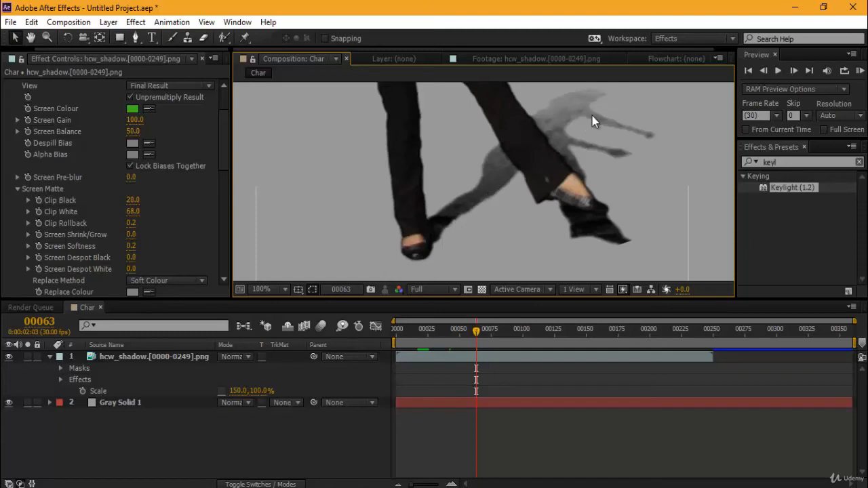
drag(499, 332, 623, 337)
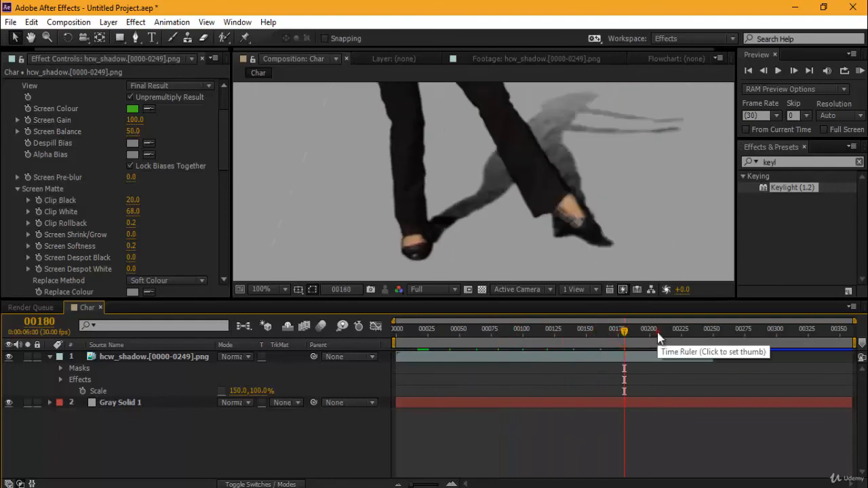
click(657, 336)
drag(675, 333, 693, 334)
Turn off Keylight on the hcw_shadow layer, examine the original shadow's edges from foot to head, and turn the effect back on.
click(93, 357)
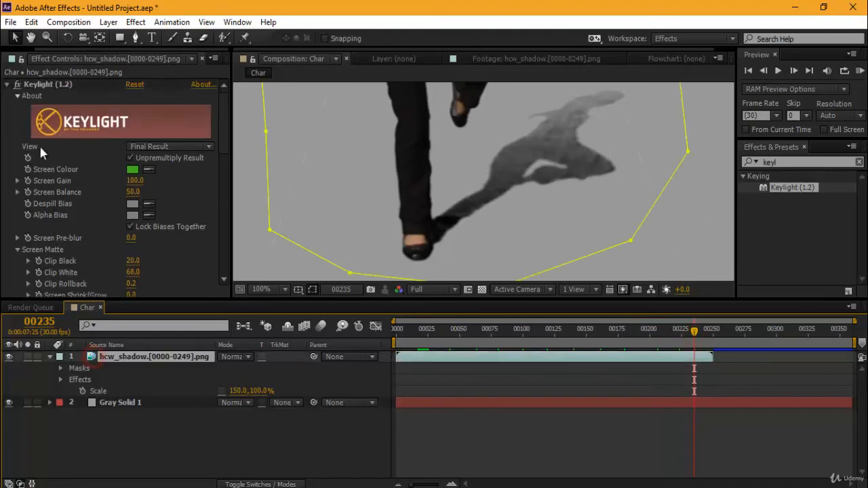
click(19, 84)
scroll(493, 197, down, 2)
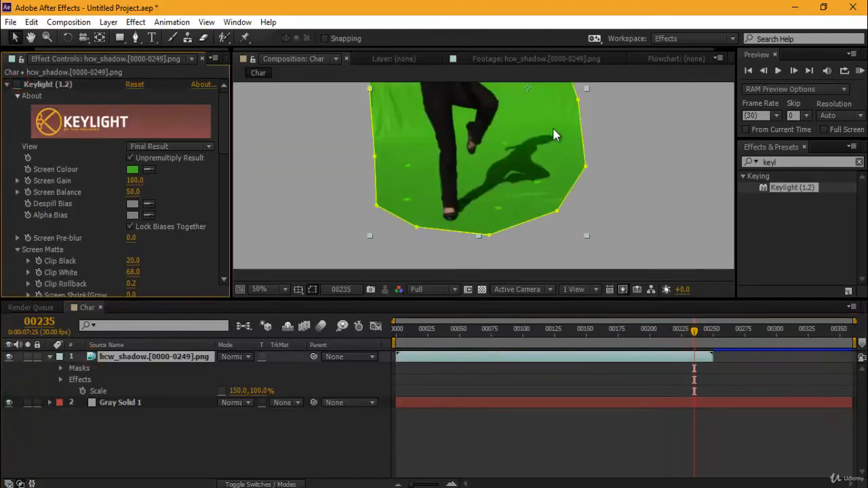
scroll(539, 171, up, 3)
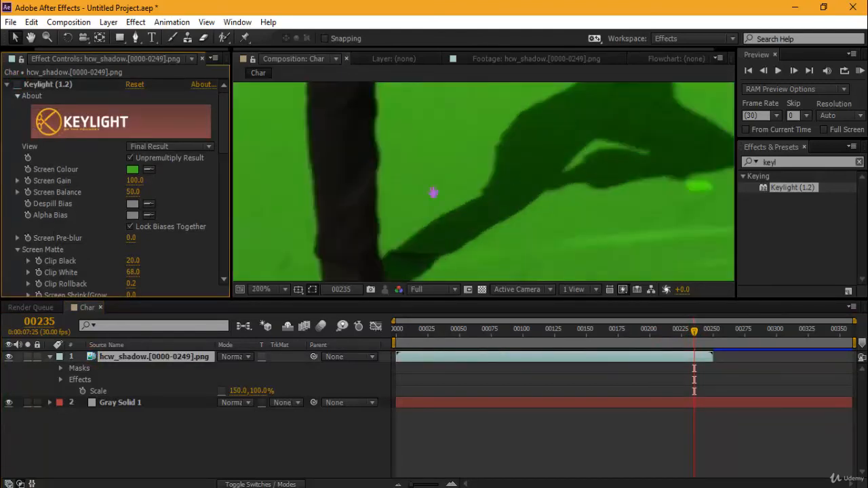
drag(432, 192, 312, 214)
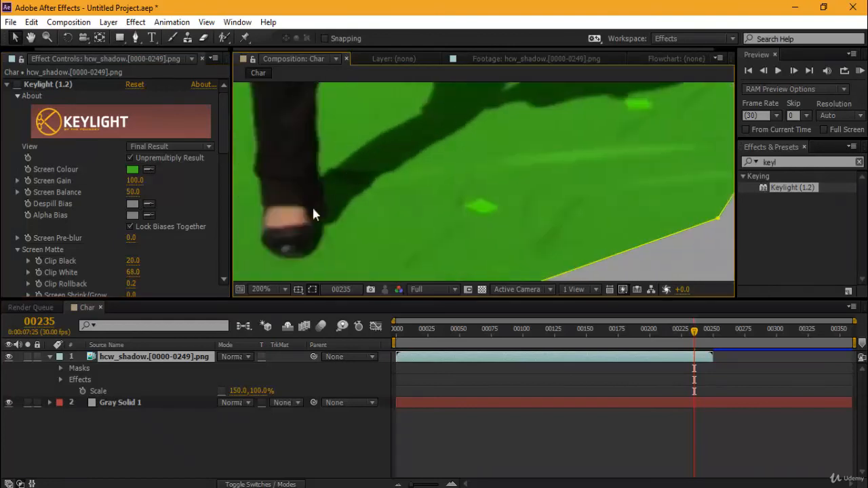
drag(372, 176, 407, 227)
drag(341, 225, 371, 275)
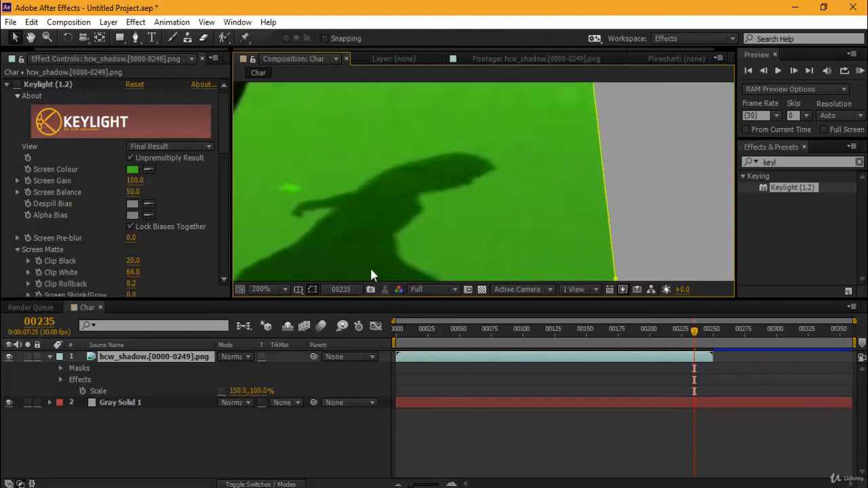
scroll(467, 169, up, 3)
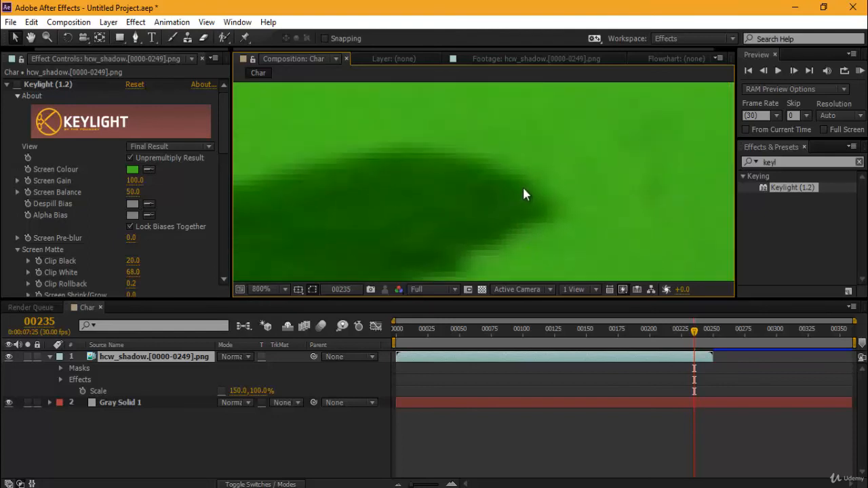
scroll(557, 182, down, 3)
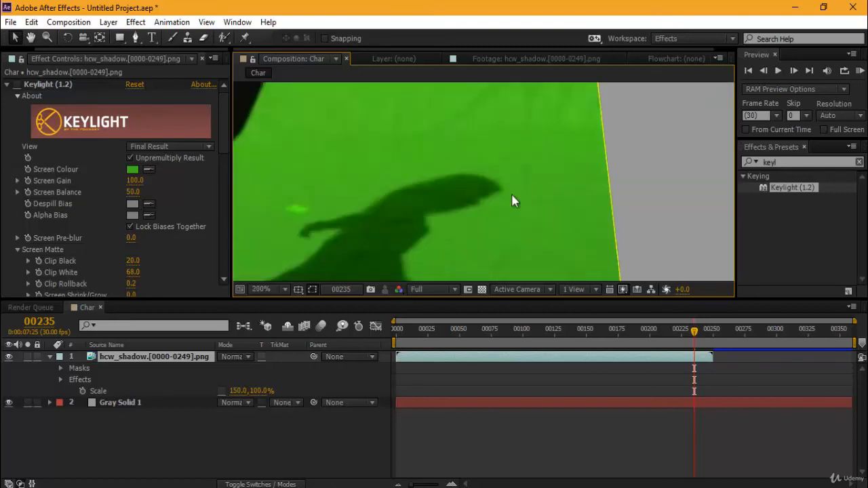
click(14, 84)
Return to frame 0 and preview the masked clip with the mask outline showing.
scroll(483, 214, down, 2)
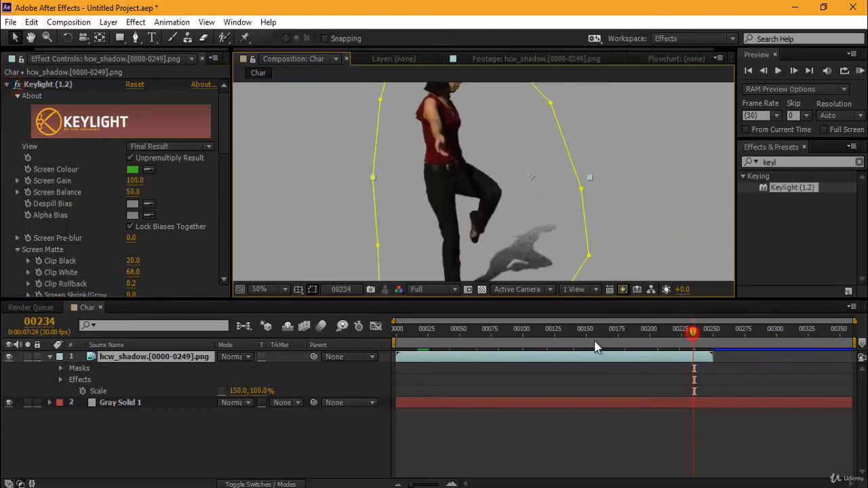
drag(596, 342, 382, 372)
scroll(482, 183, down, 2)
key(space)
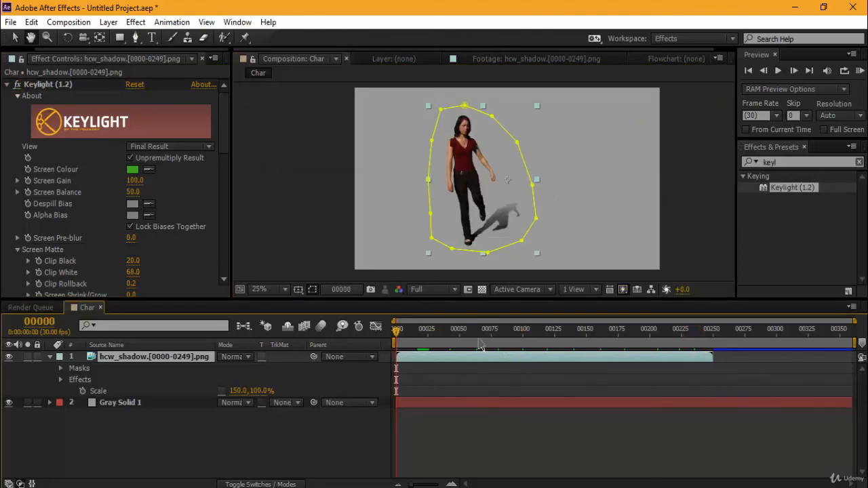
key(space)
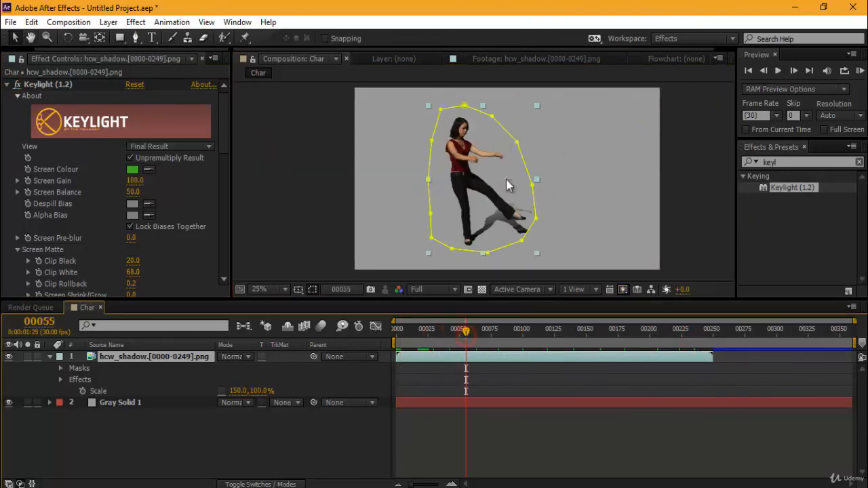
At frame 57, move the mask point beside the shadow's foot outward and the point above it slightly outward.
scroll(506, 179, up, 2)
scroll(536, 164, down, 3)
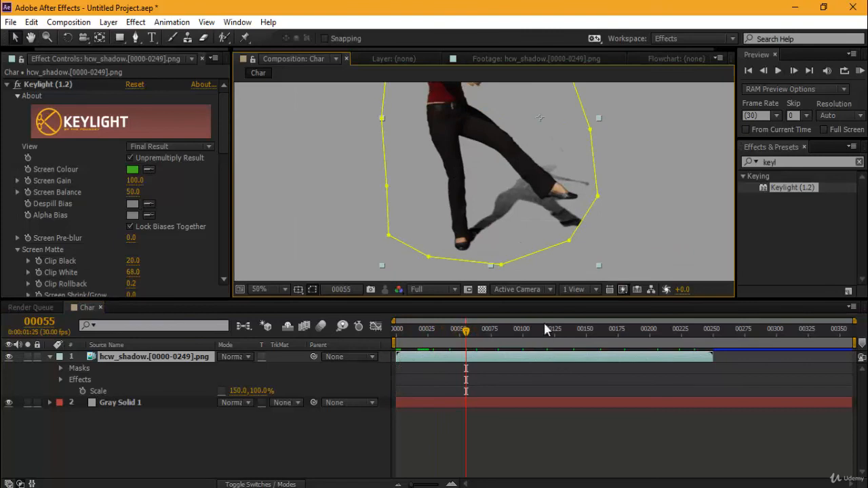
scroll(591, 243, up, 2)
scroll(539, 172, down, 3)
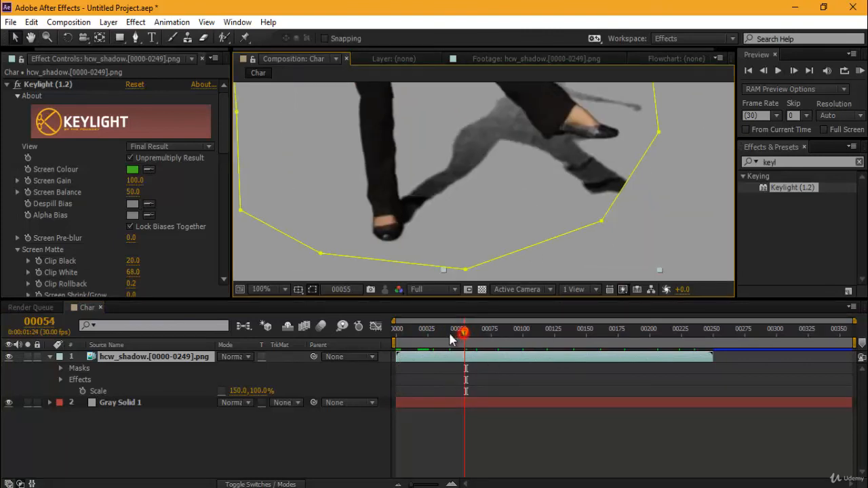
key(Page_Down)
key(Page_Down)
key(Page_Down)
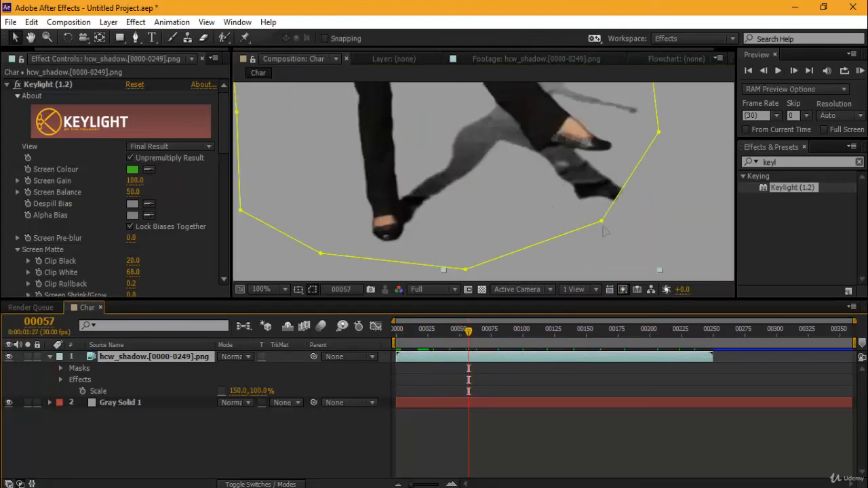
drag(602, 220, 656, 245)
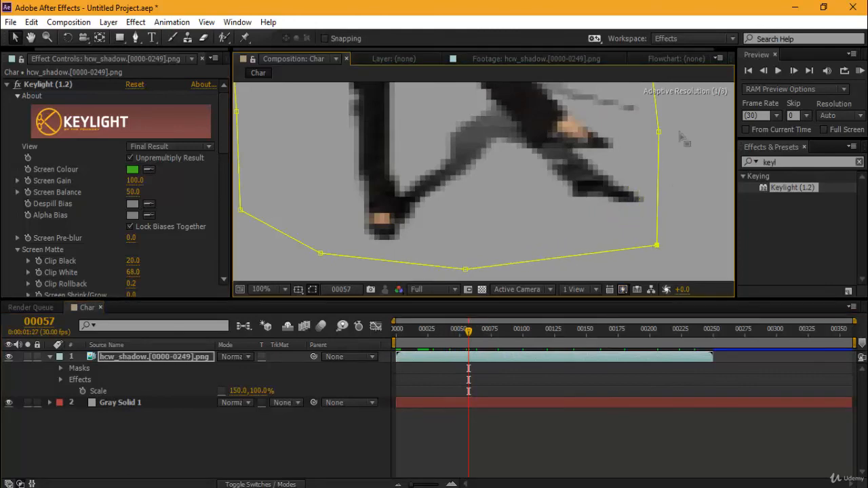
click(658, 133)
Check the mask around the woman and her shadow at frame 8.
drag(469, 333, 406, 336)
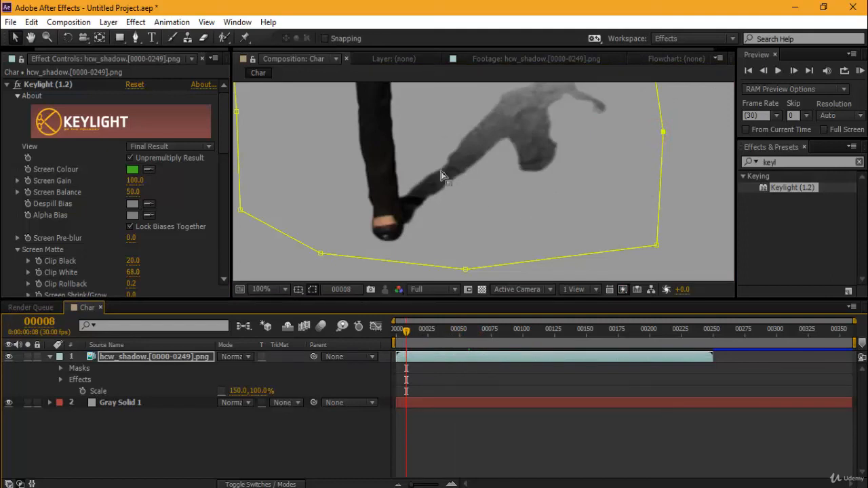
scroll(525, 218, down, 2)
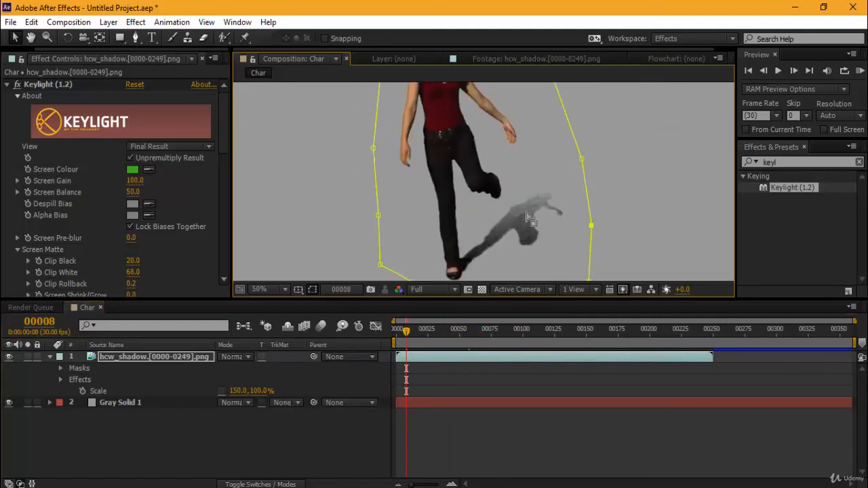
drag(527, 205, 533, 153)
drag(486, 127, 529, 237)
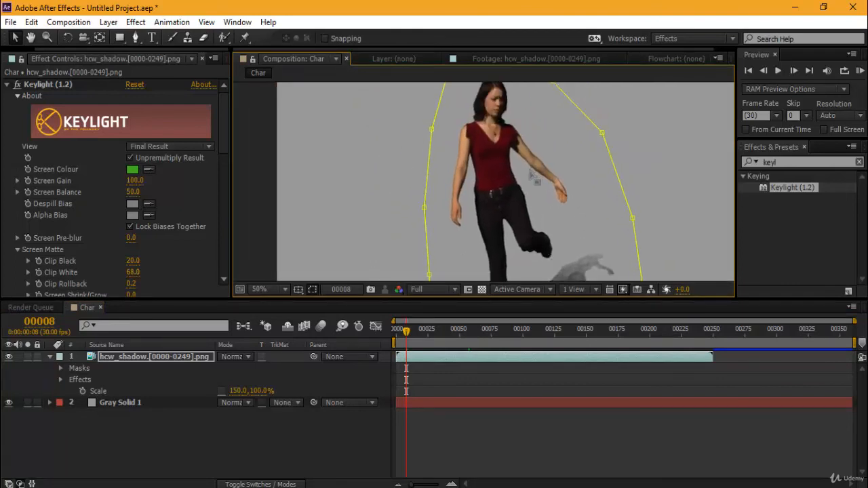
scroll(536, 178, down, 2)
At frame 38, move the mask point beside the tip of the shadow's arm outward.
drag(408, 341, 446, 349)
scroll(492, 234, up, 2)
scroll(456, 227, up, 2)
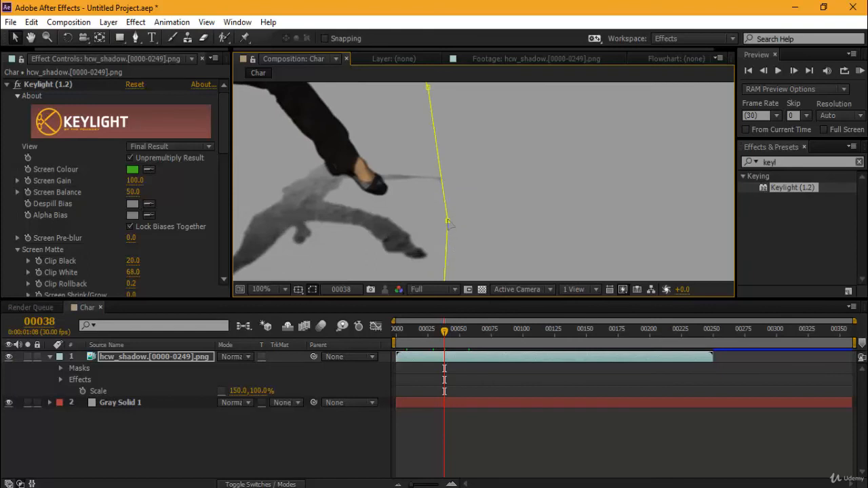
drag(448, 220, 466, 215)
scroll(412, 210, down, 2)
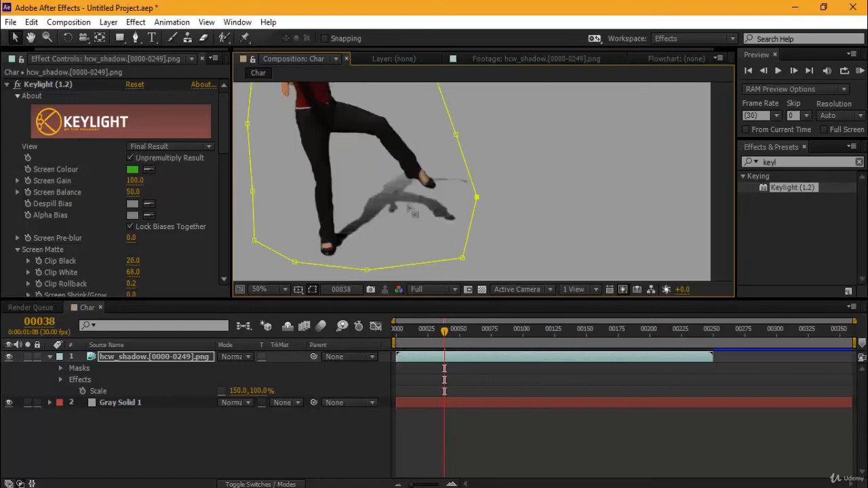
Scrub ahead to frame 74 and check that the mask encloses the woman and her shadow.
drag(403, 222, 589, 267)
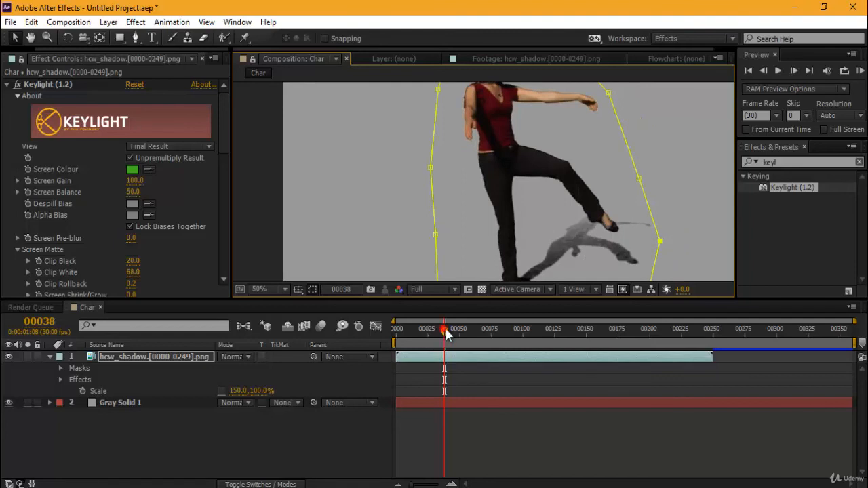
drag(446, 330, 490, 330)
scroll(559, 224, down, 2)
drag(551, 209, 546, 197)
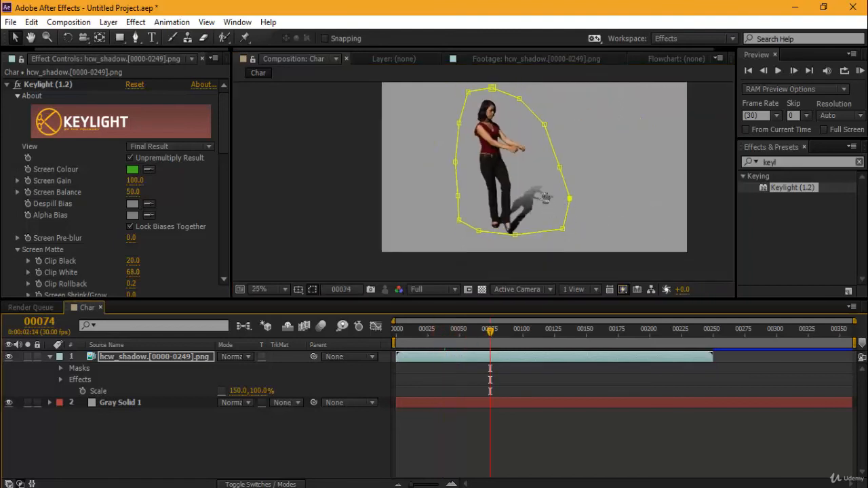
At frame 89, reveal the path, feather, opacity and expansion properties of Mask 1 on the hcw_shadow layer.
scroll(545, 197, up, 2)
click(509, 330)
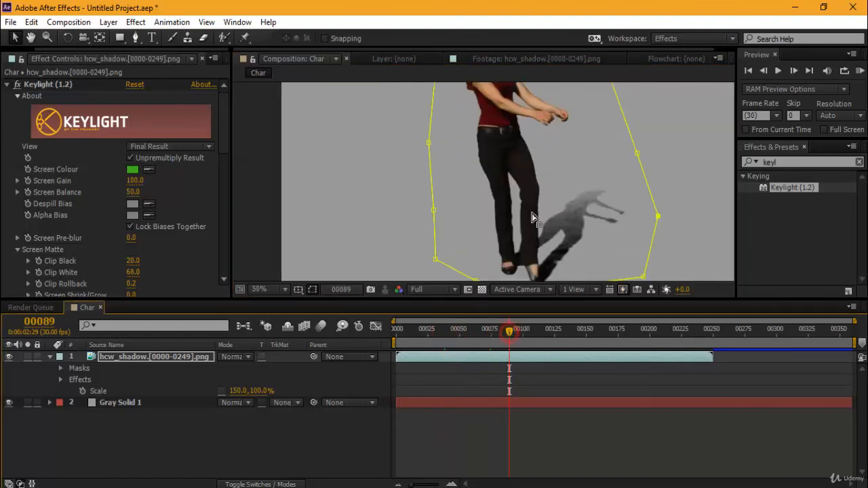
click(61, 369)
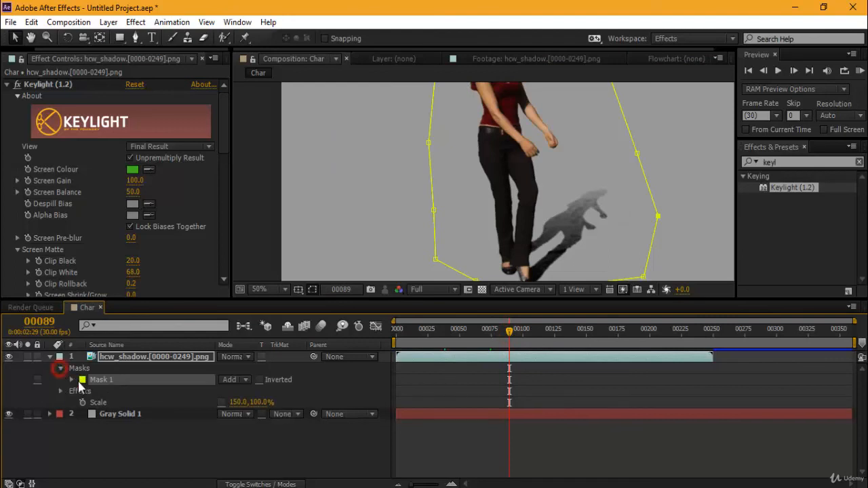
click(71, 380)
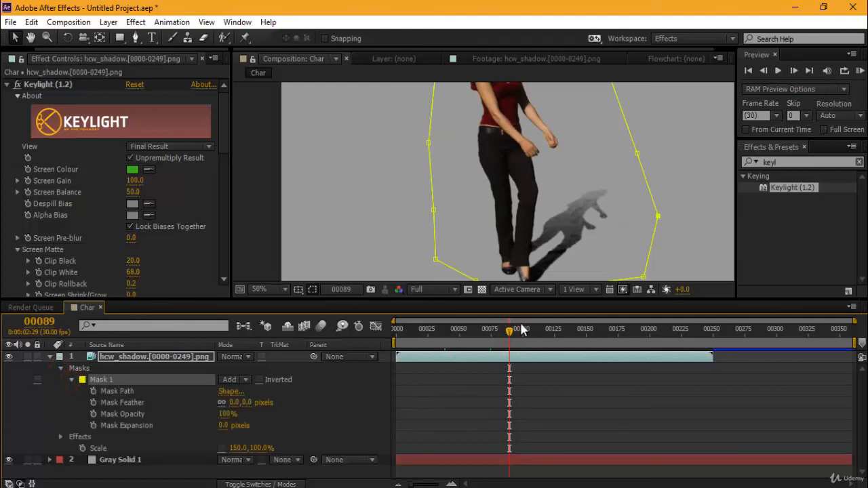
Check that the mask encloses the woman and her shadow through the end of the clip and at frame 0.
key(space)
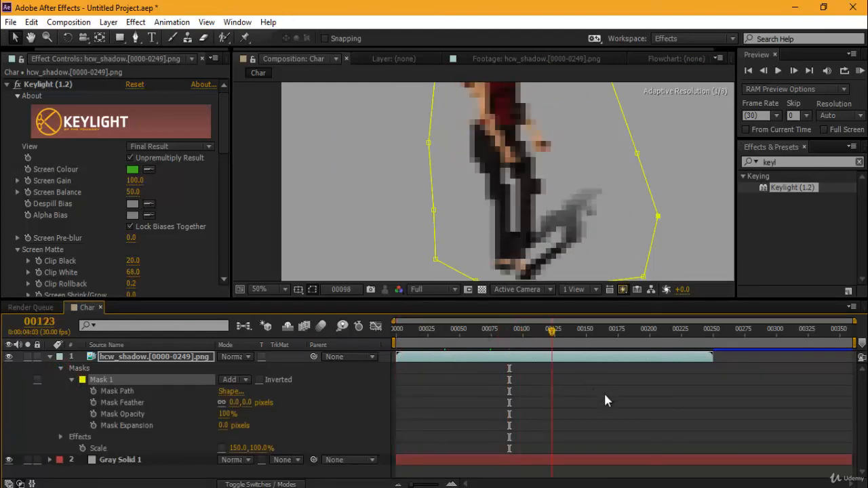
scroll(576, 217, down, 1)
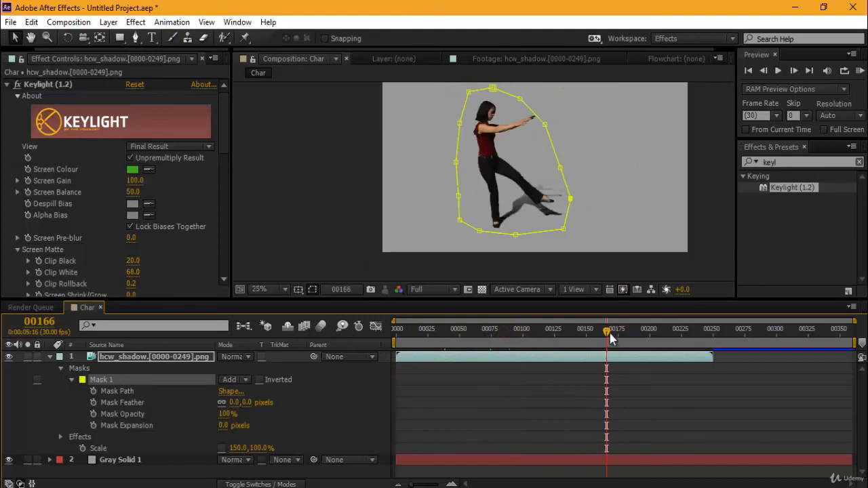
drag(610, 334, 632, 347)
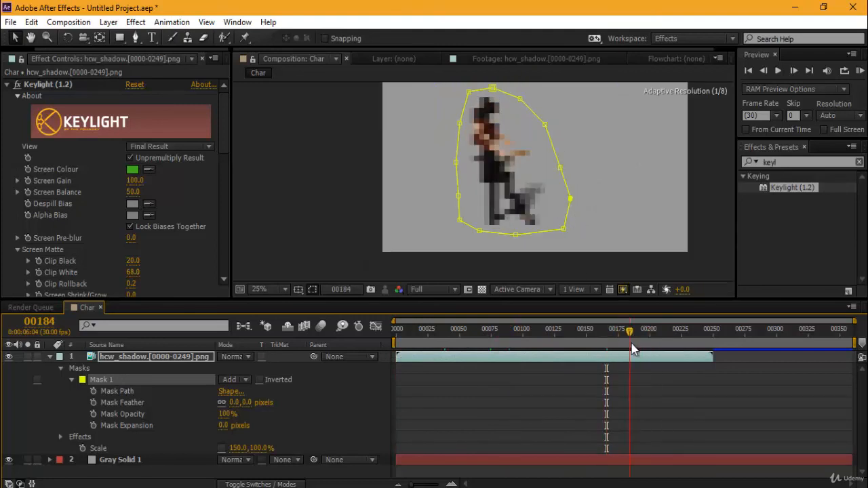
drag(434, 151, 477, 197)
scroll(478, 197, up, 1)
click(662, 341)
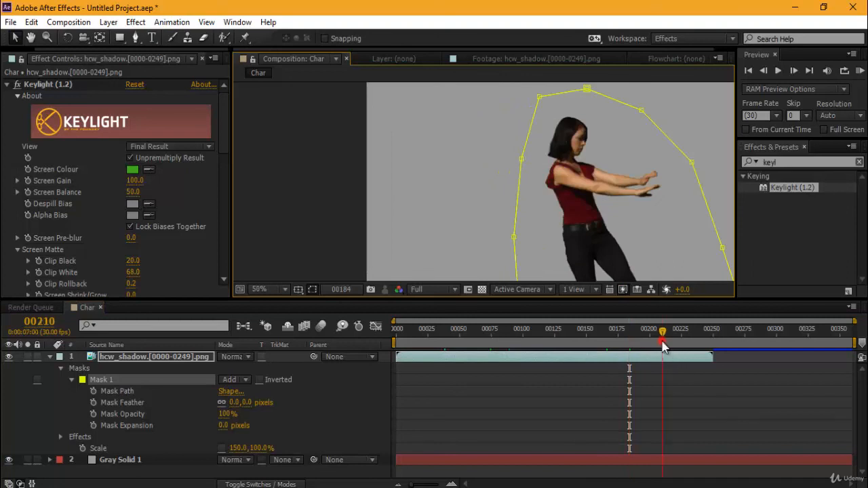
drag(663, 344, 714, 346)
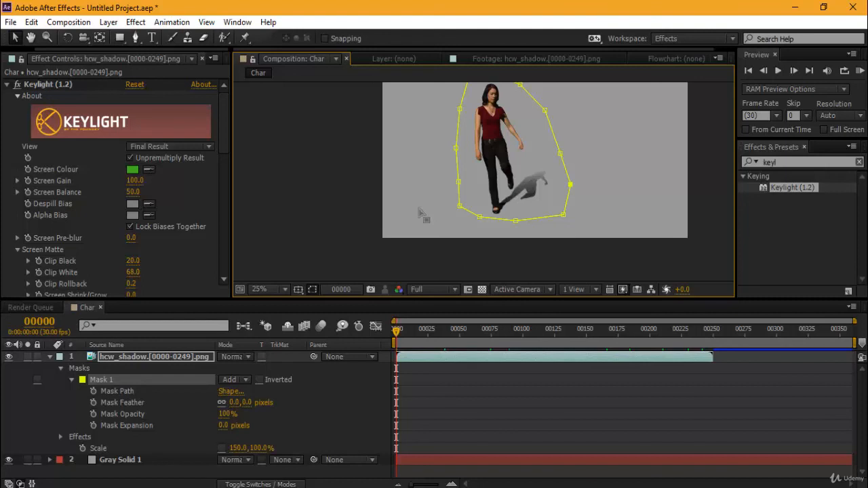
drag(635, 188, 611, 224)
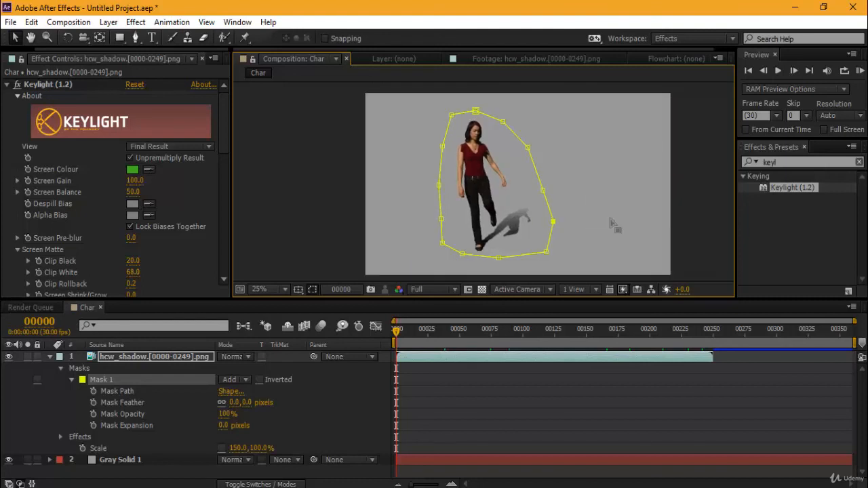